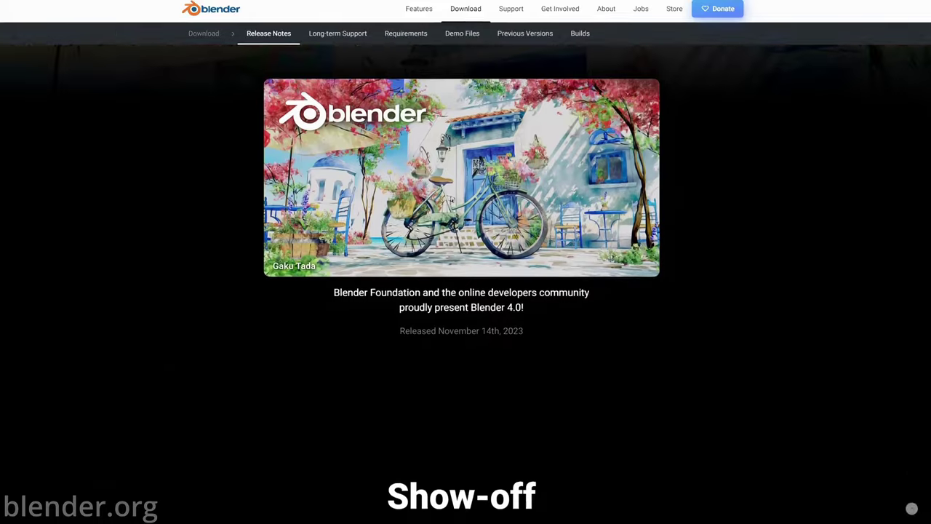
scroll(465, 262, down, 2)
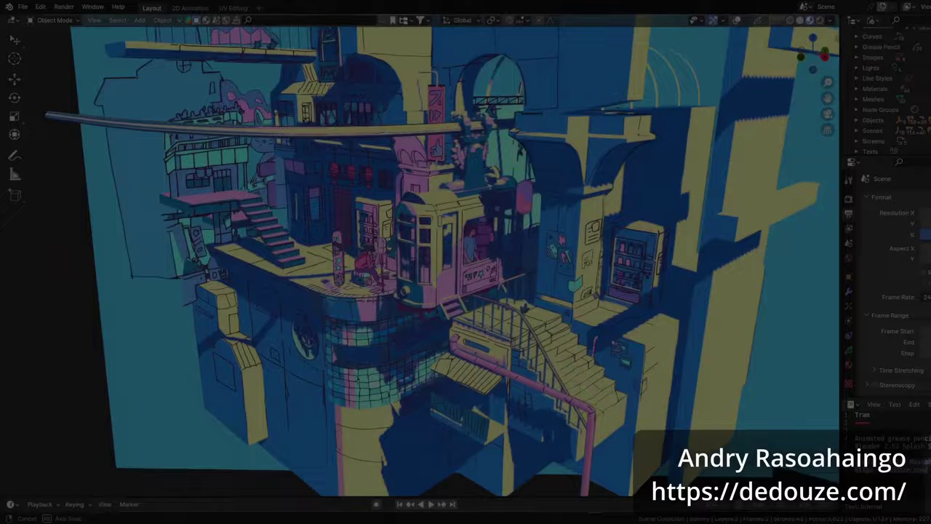
scroll(419, 258, up, 3)
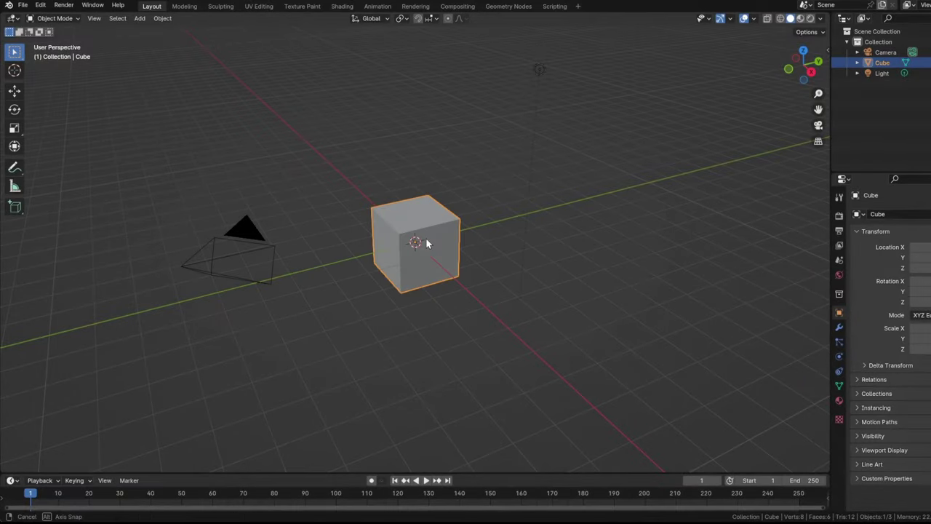
- Delete the default cube and add a new cube mesh at the 3D cursor
key(x)
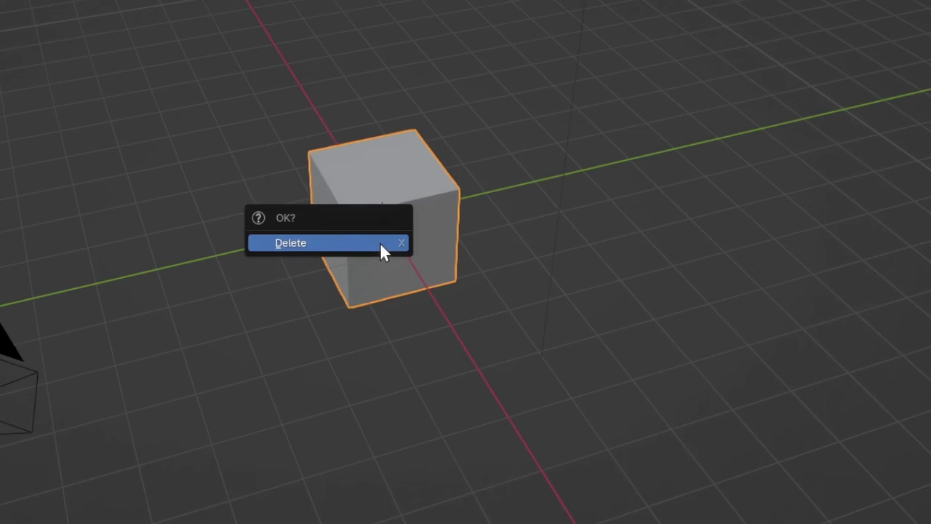
click(379, 242)
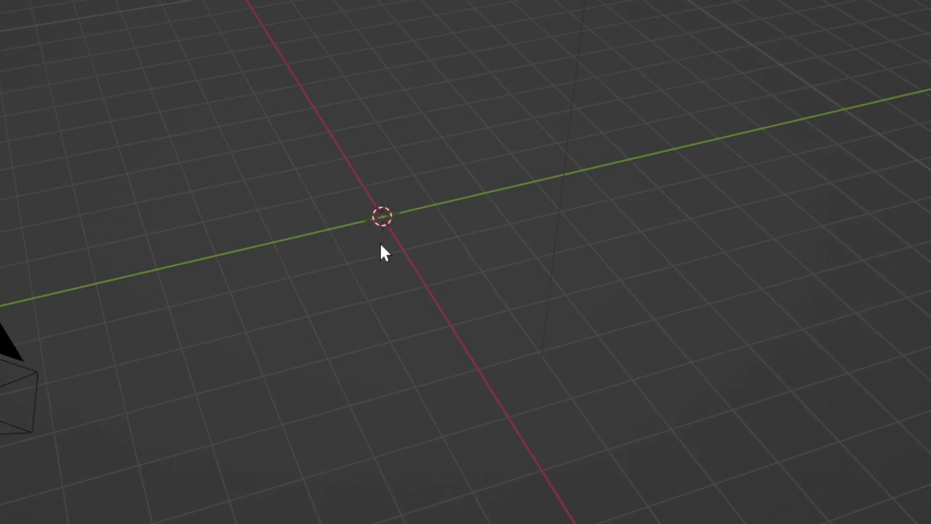
key(shift+a)
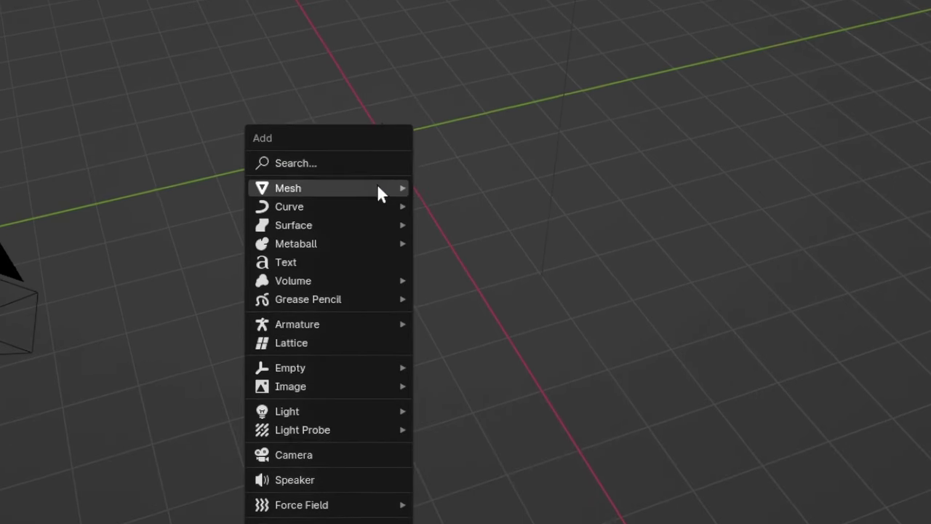
mouse_move(377, 184)
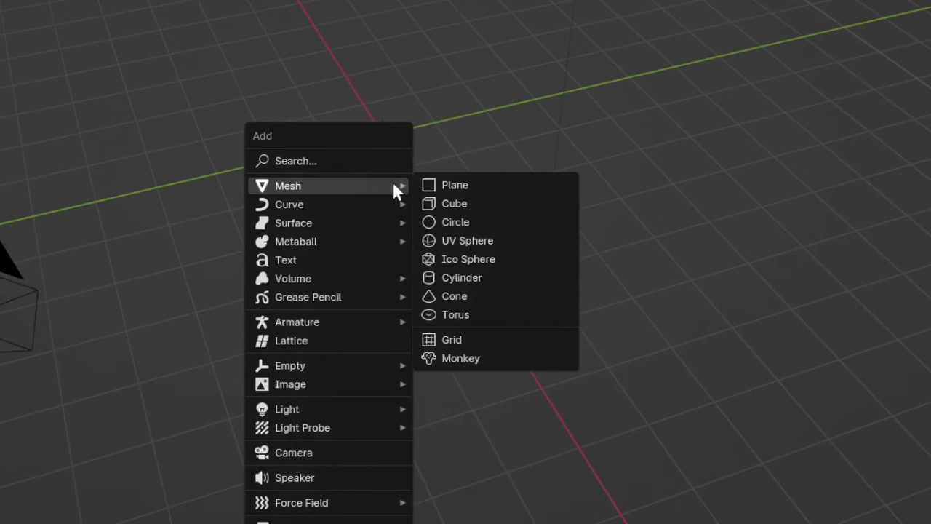
click(464, 203)
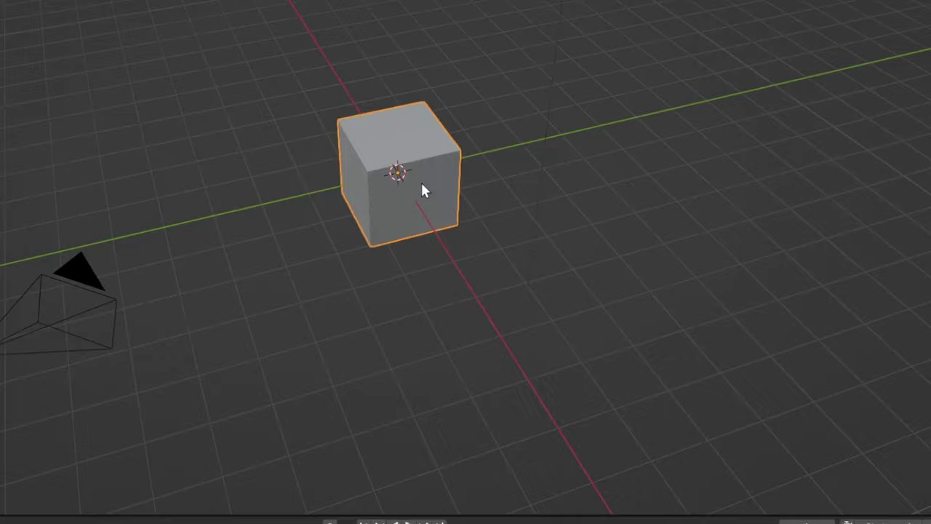
- Split the 3D viewport into two side-by-side areas and turn the new area into a Geometry Node Editor
middle_drag(471, 237, 445, 231)
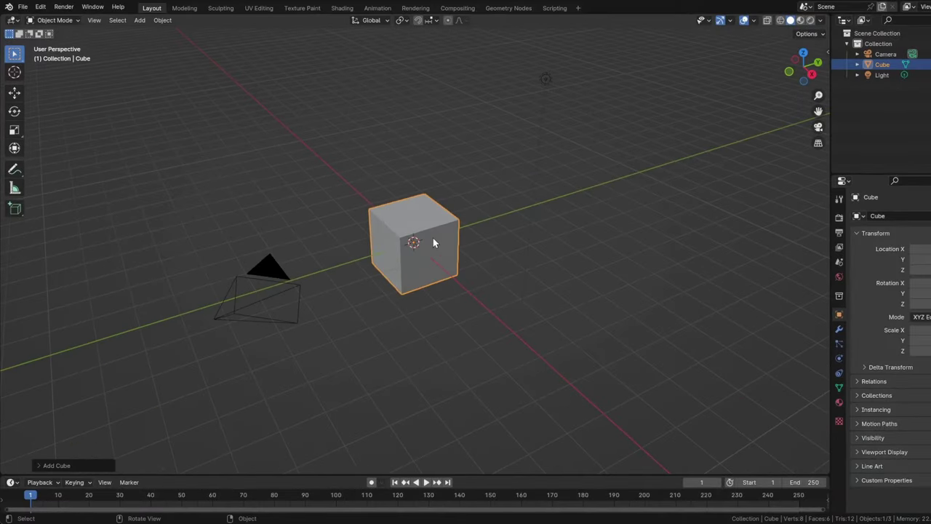
scroll(429, 244, up, 3)
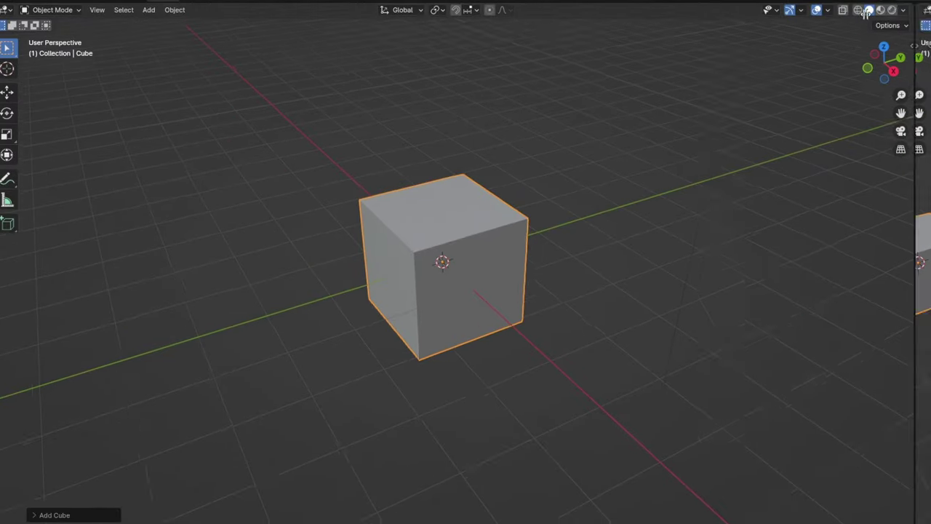
drag(866, 13, 452, 13)
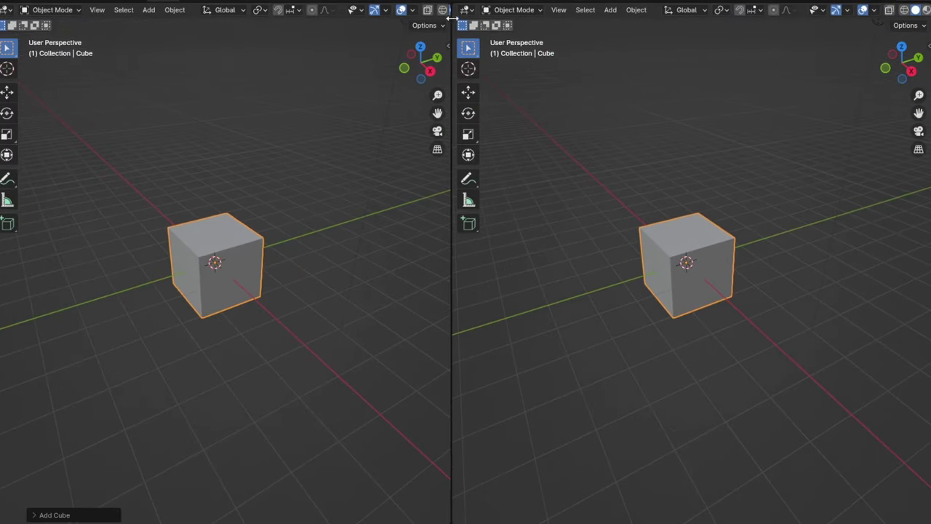
click(465, 10)
click(499, 108)
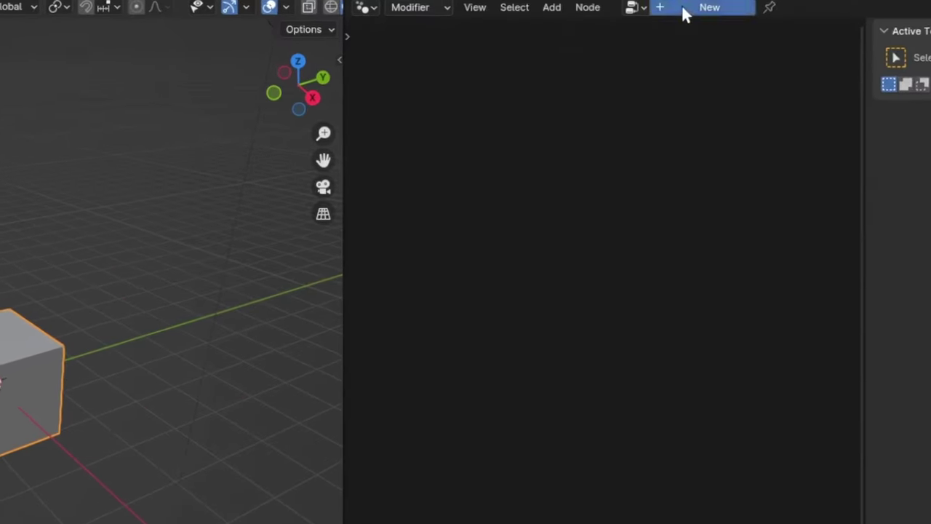
- Create a new geometry node tree for the cube and hide the node editor's sidebar
click(682, 10)
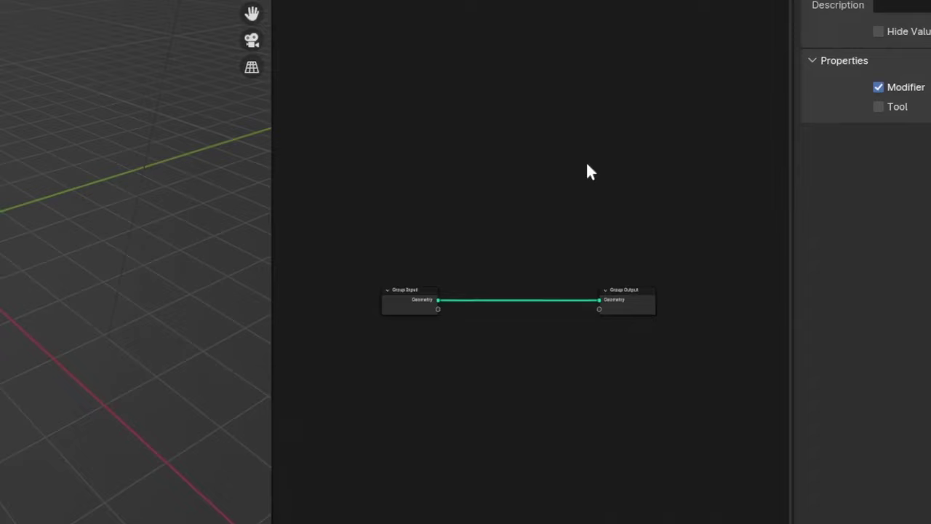
scroll(593, 272, up, 4)
key(n)
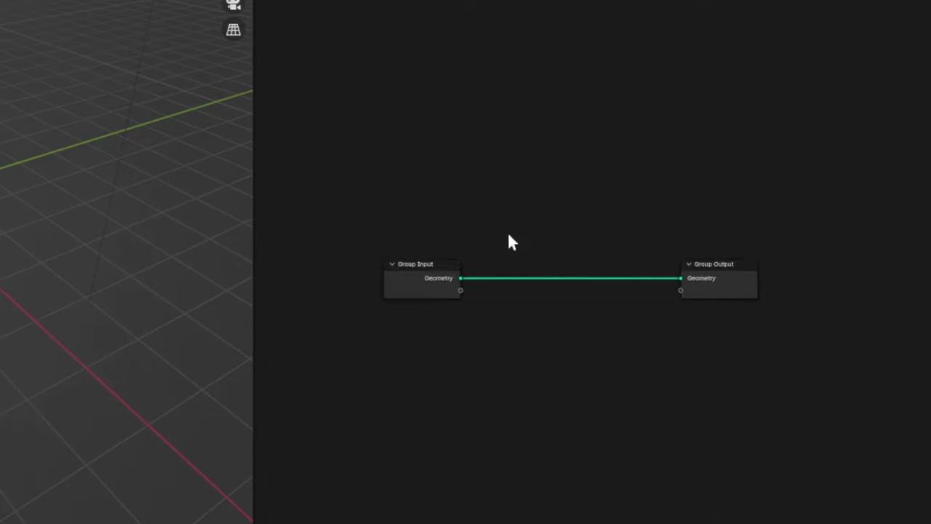
- Insert a Distribute Points on Faces node between the Group Input and Group Output nodes
scroll(510, 252, up, 6)
middle_drag(506, 250, 507, 285)
key(shift+a)
click(466, 68)
text(dist)
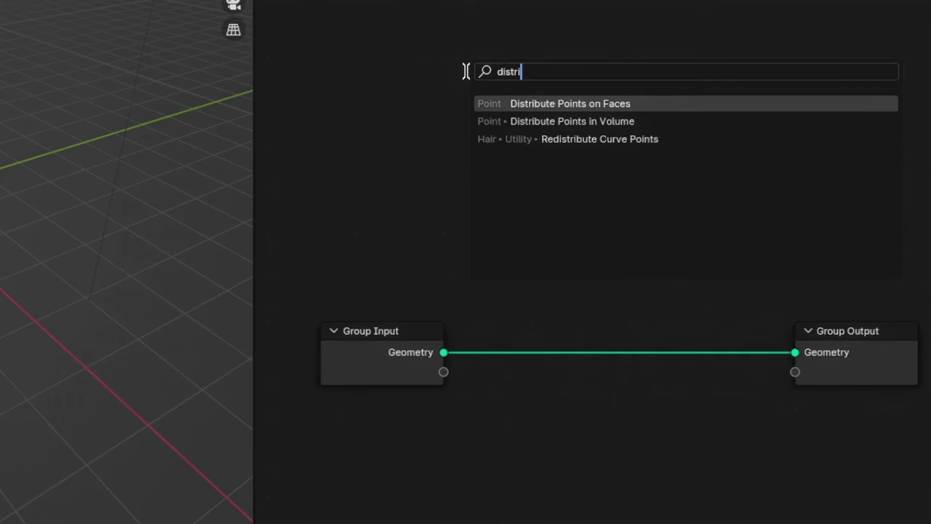
text(ri)
key(Return)
click(478, 222)
- Insert an Instance on Points node between Distribute Points on Faces and Group Output
middle_drag(661, 200, 338, 173)
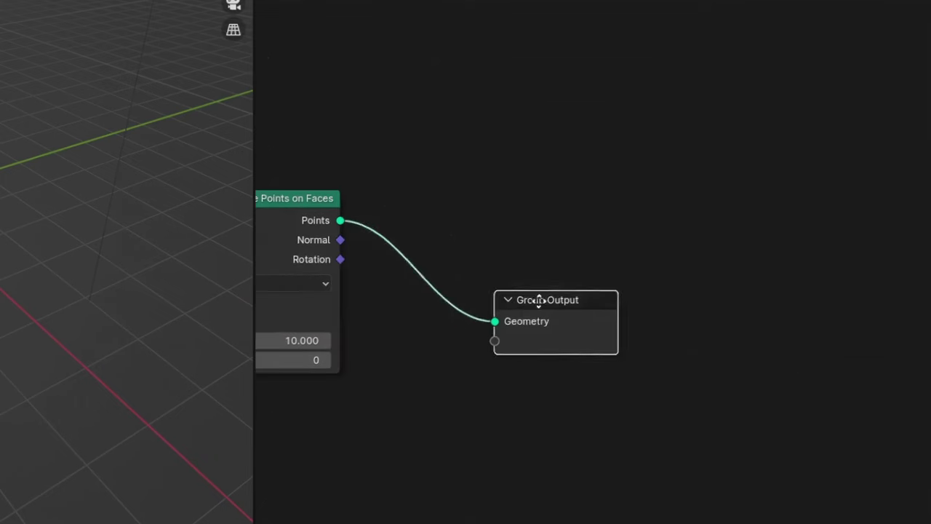
key(shift+a)
click(508, 136)
text(instanc)
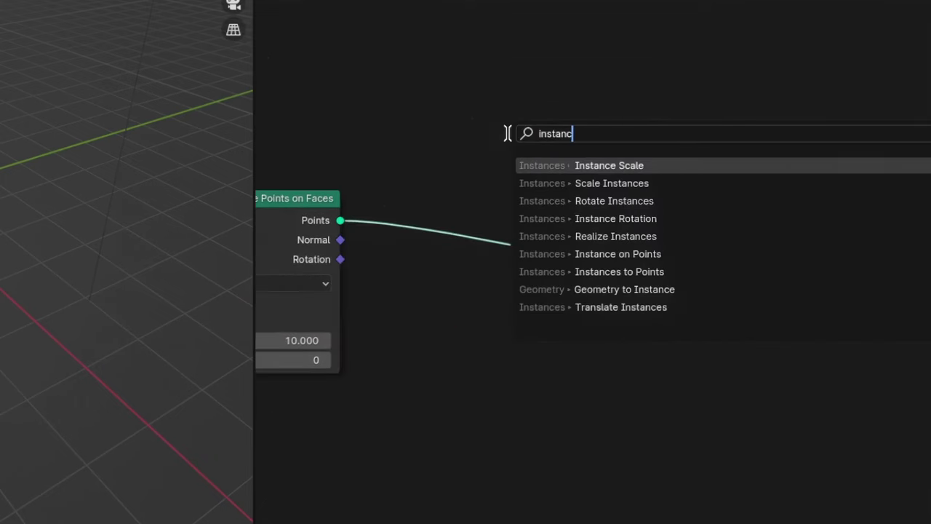
text(e on)
key(Return)
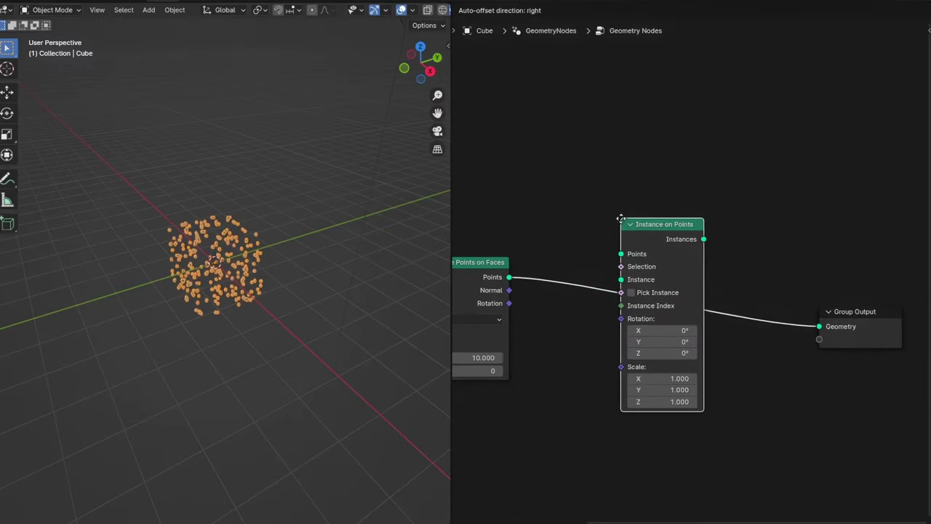
click(508, 134)
- Add a Grid node above Distribute Points on Faces and connect its Mesh output to the Instance input of Instance on Points
middle_drag(397, 156, 597, 104)
scroll(679, 198, down, 1)
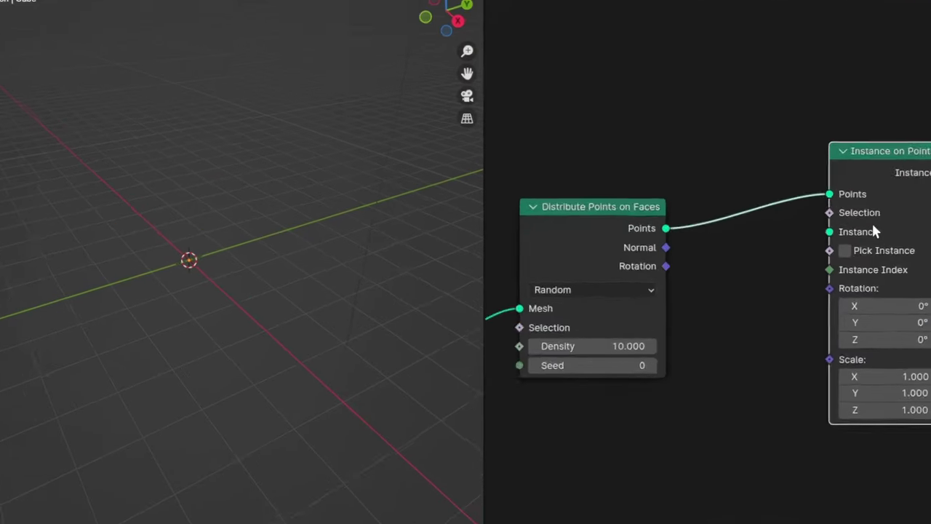
scroll(876, 235, down, 3)
middle_drag(828, 223, 892, 335)
scroll(892, 335, down, 1)
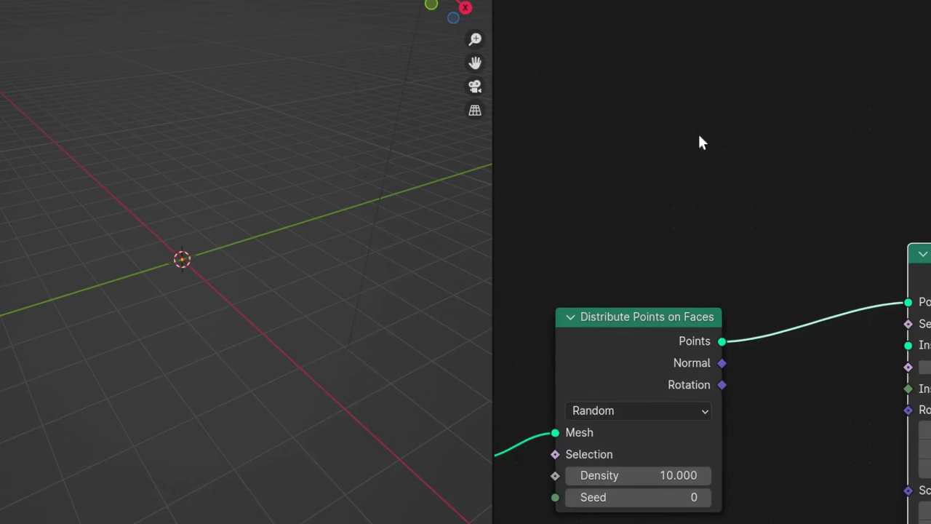
scroll(699, 131, down, 1)
shift+scroll(698, 131, down, 3)
key(shift+a)
click(698, 133)
text(grid)
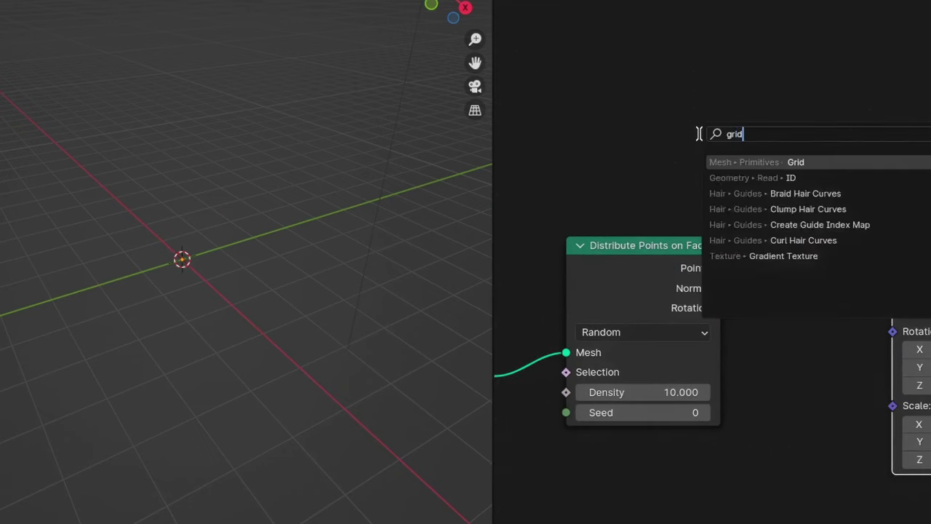
key(Return)
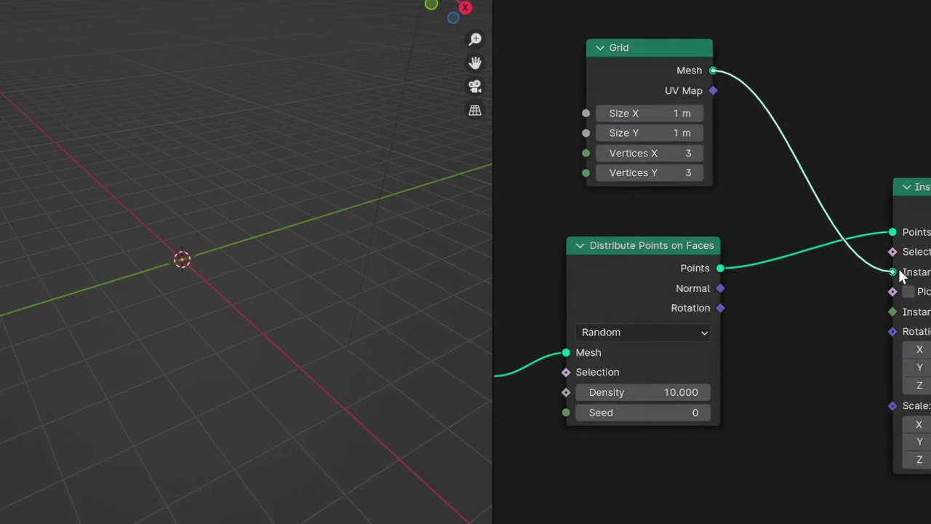
drag(899, 270, 900, 270)
- Set the Grid node's Size X and Size Y to 0.29 m
scroll(136, 257, up, 3)
middle_drag(220, 274, 317, 282)
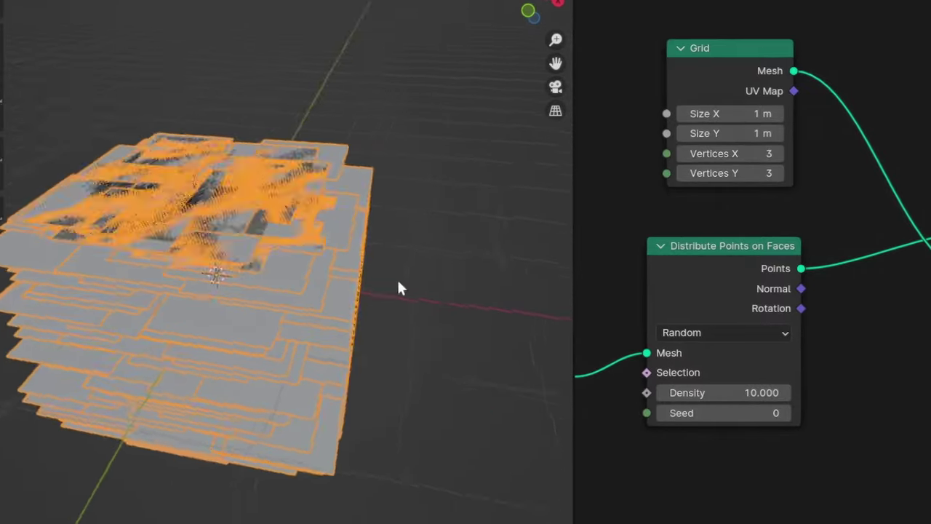
middle_drag(398, 289, 329, 290)
scroll(715, 138, up, 3)
middle_drag(714, 138, 797, 185)
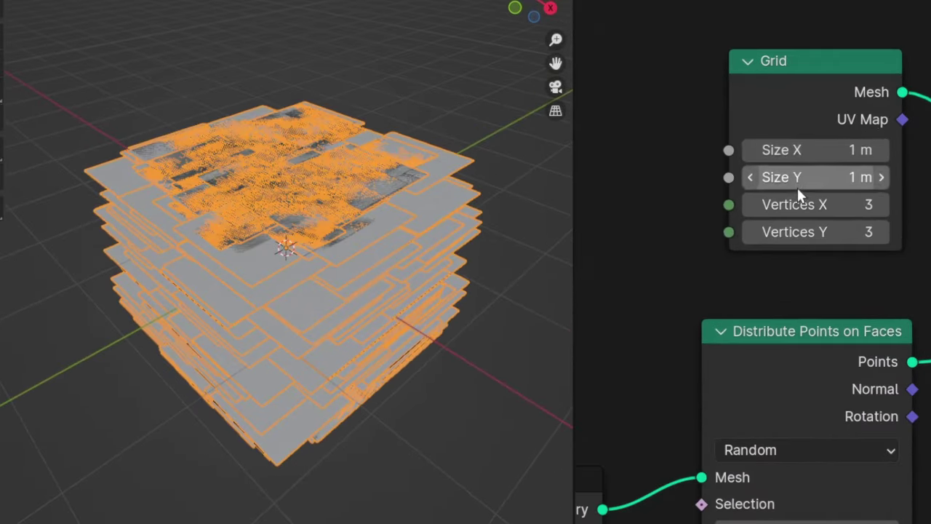
drag(799, 154, 641, 178)
- Add an Object Info node below Distribute Points on Faces, with Camera as its object and the transform space set to Relative
scroll(241, 224, up, 2)
mouse_move(240, 224)
middle_down()
mouse_move(312, 238)
mouse_move(227, 228)
middle_up()
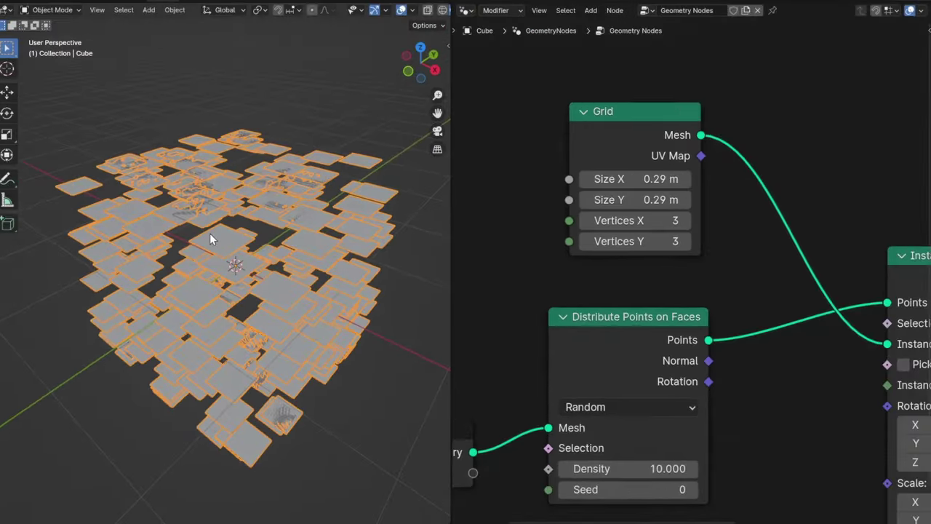
scroll(721, 240, down, 3)
middle_drag(657, 267, 676, 263)
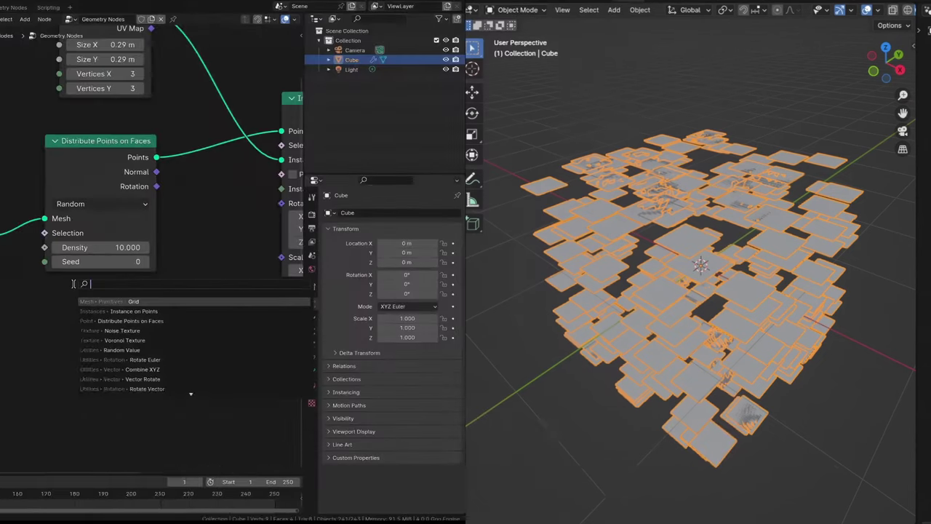
text(object)
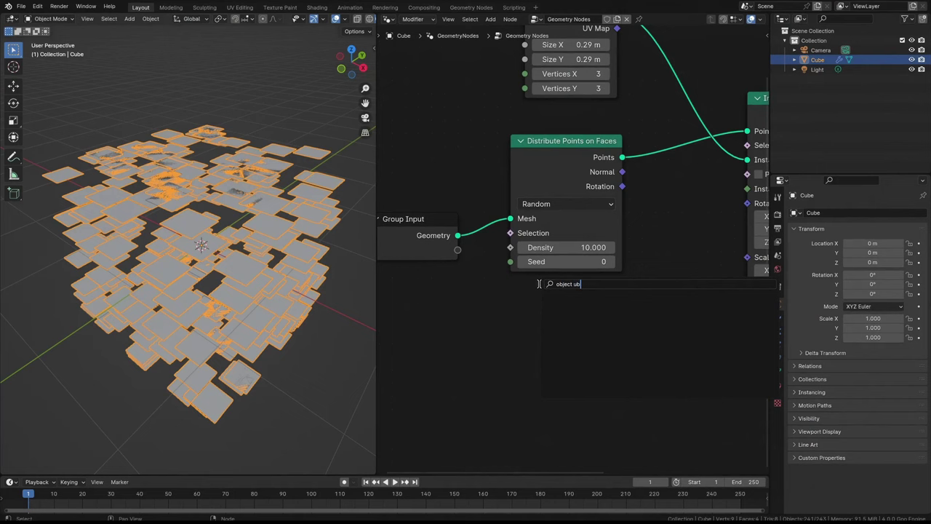
key(Return)
click(520, 283)
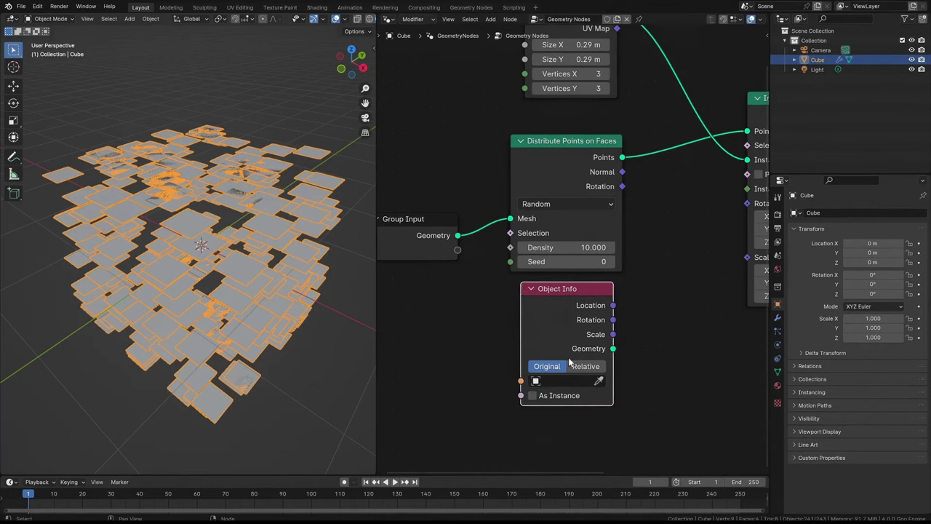
click(586, 378)
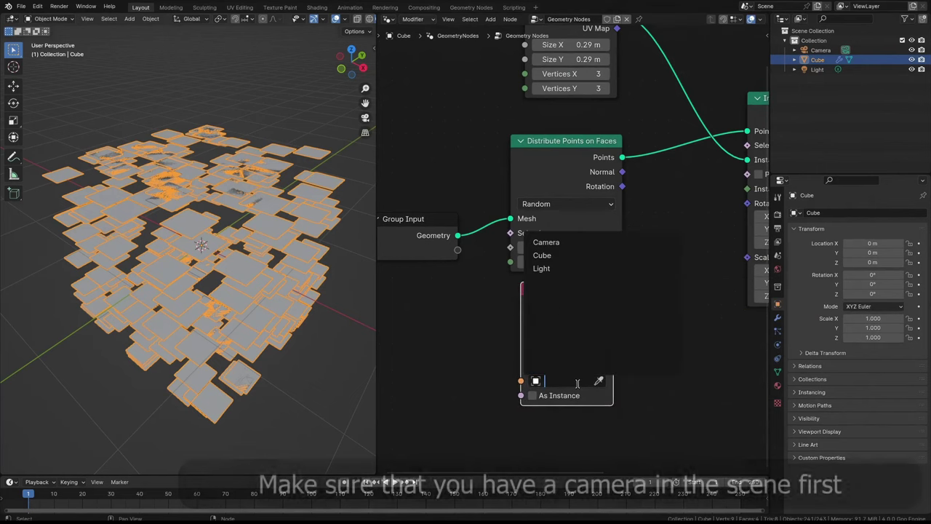
click(559, 243)
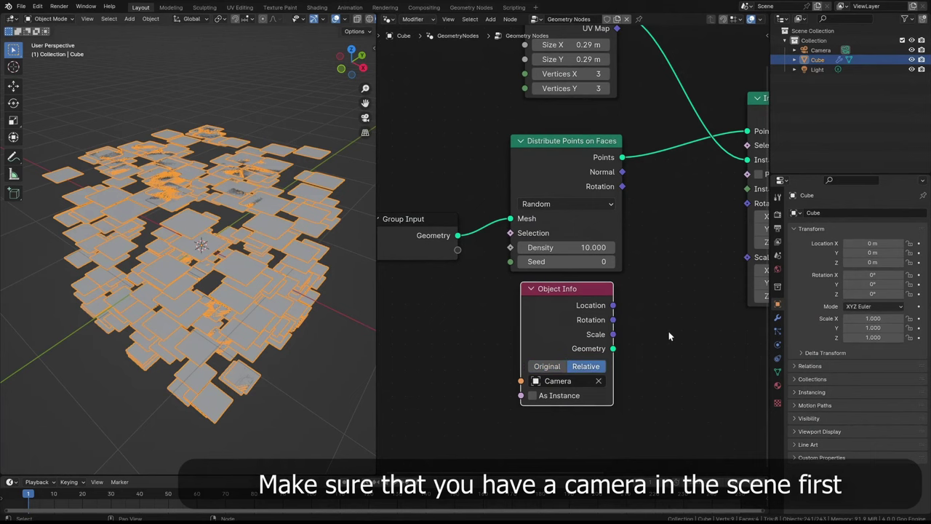
- Add a Position node near the Object Info node
middle_drag(669, 336, 644, 264)
key(shift+a)
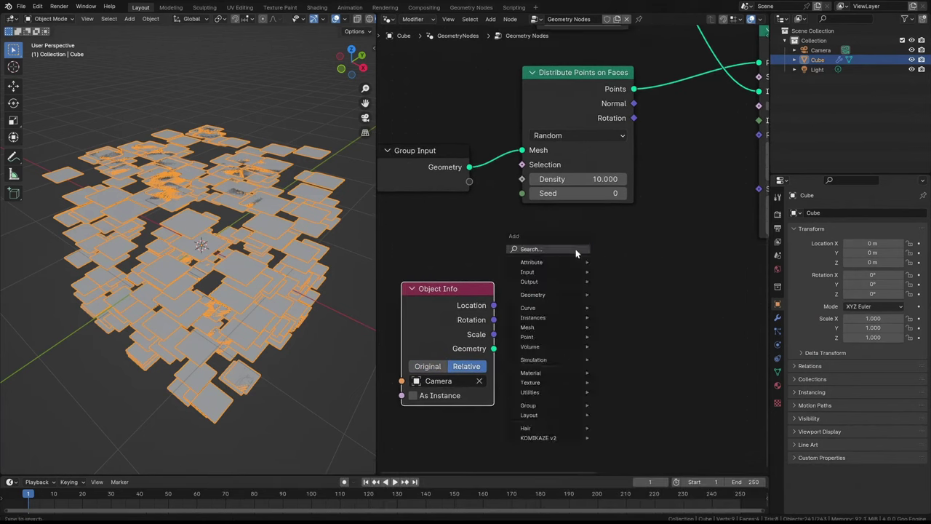
click(576, 249)
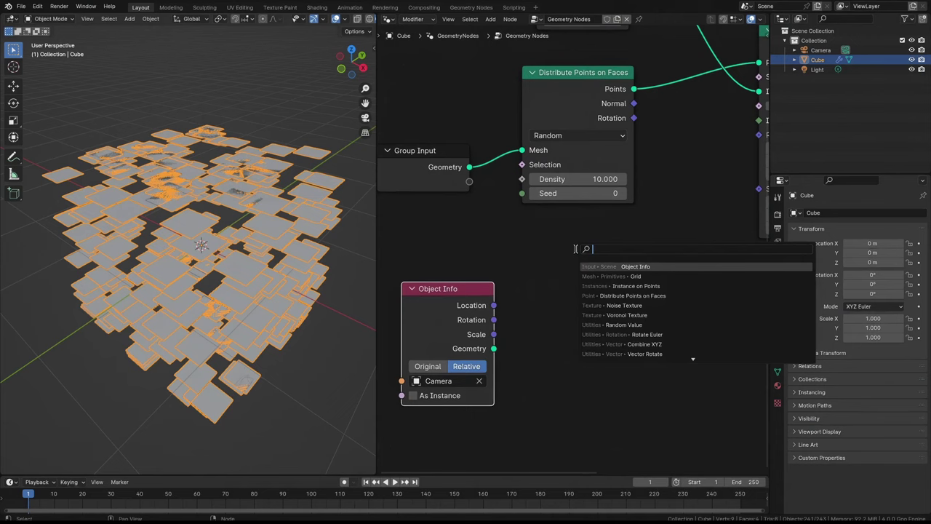
key(Return)
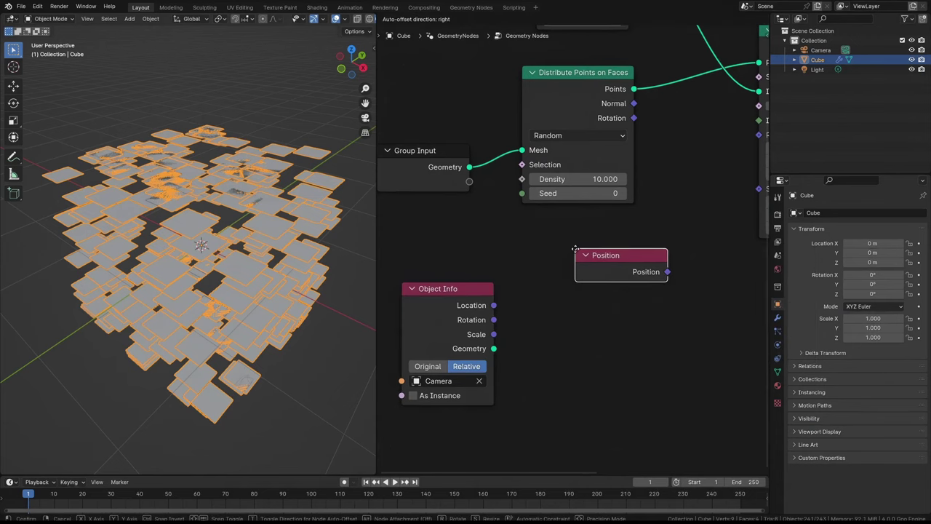
key(Return)
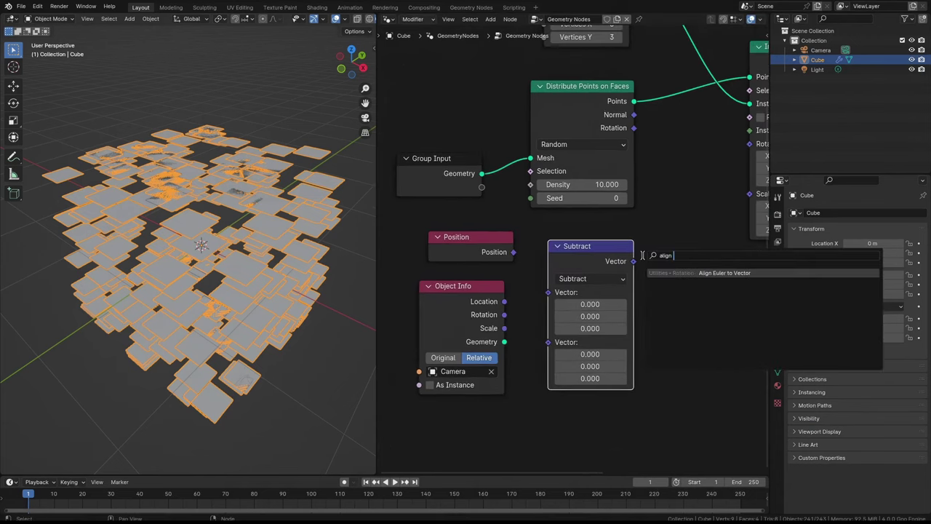
- Add a vector math node set to Subtract beside the Position and Object Info nodes, with an Align Euler to Vector node after it
key(Return)
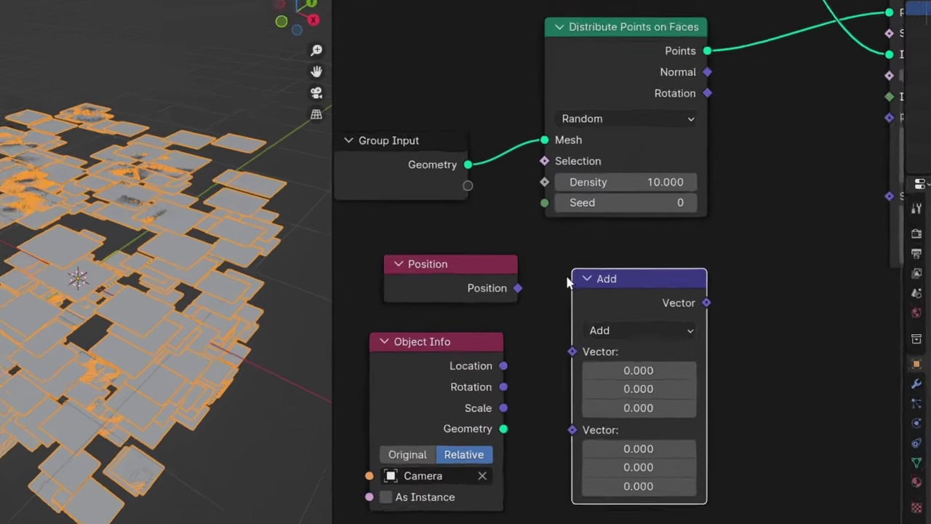
click(568, 281)
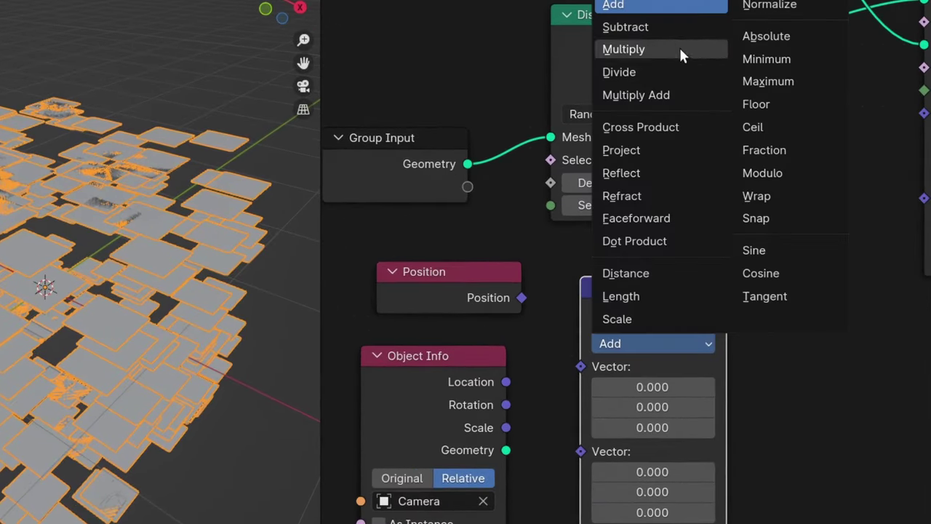
click(672, 27)
scroll(728, 306, down, 1)
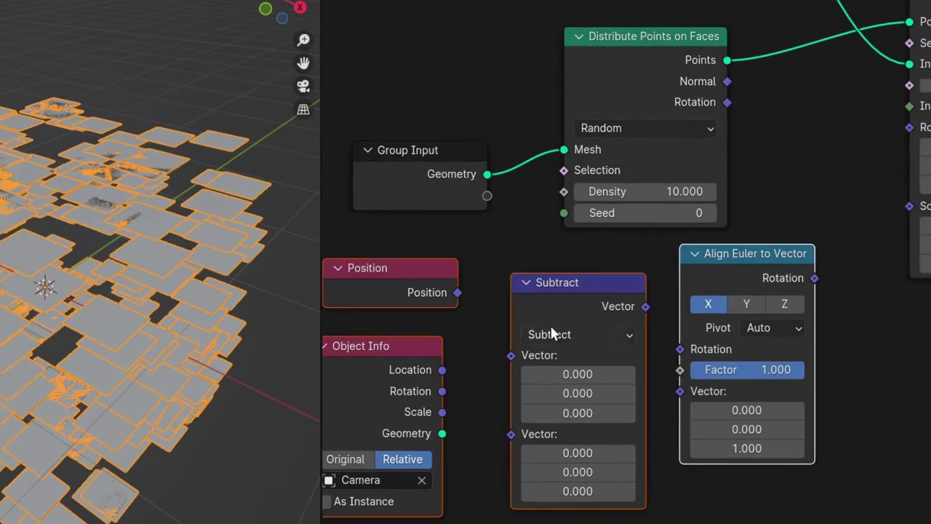
- Wire Position and the camera's Location through Subtract into the Vector input of Align Euler to Vector, aligned on Z, and its Rotation into Instance on Points
drag(458, 292, 511, 355)
drag(526, 388, 513, 377)
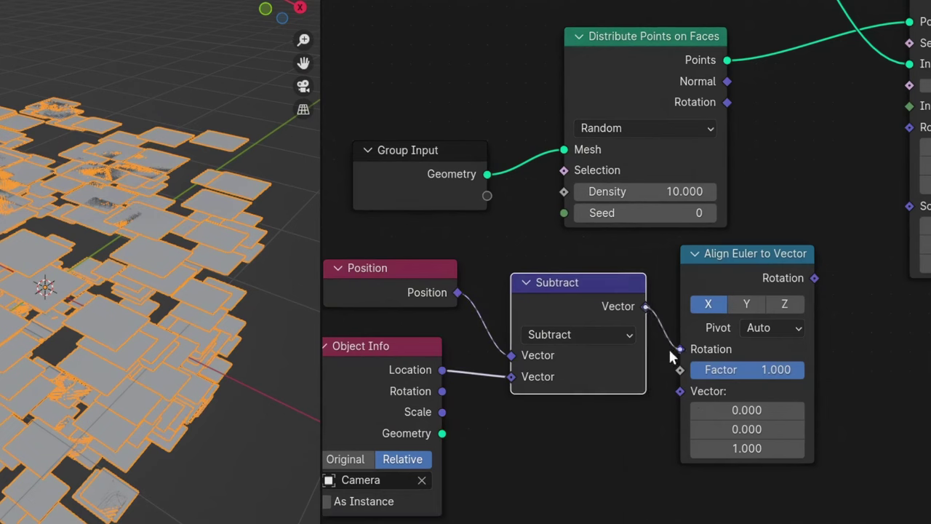
drag(669, 347, 681, 391)
middle_drag(828, 287, 697, 305)
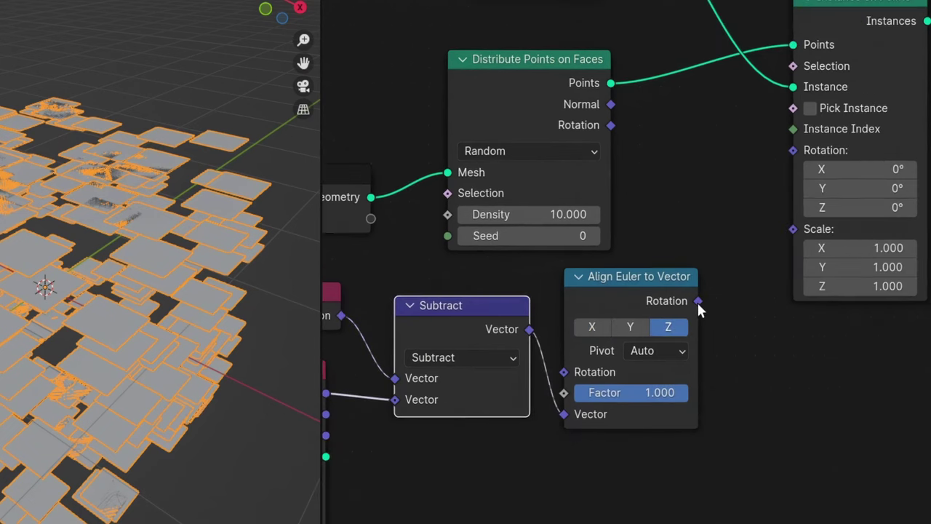
drag(697, 305, 779, 151)
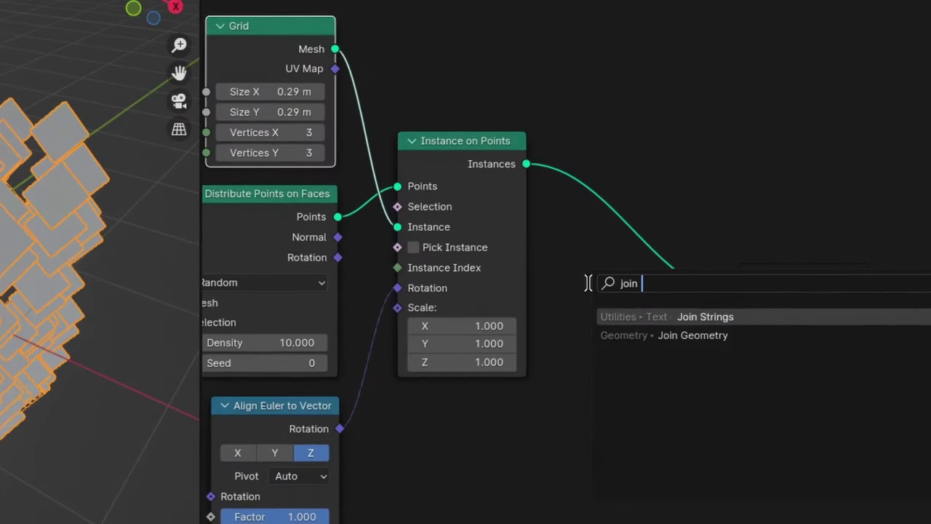
- Insert a Join Geometry node between Instance on Points and Group Output, and join the Group Input geometry into it
key(Down)
key(Return)
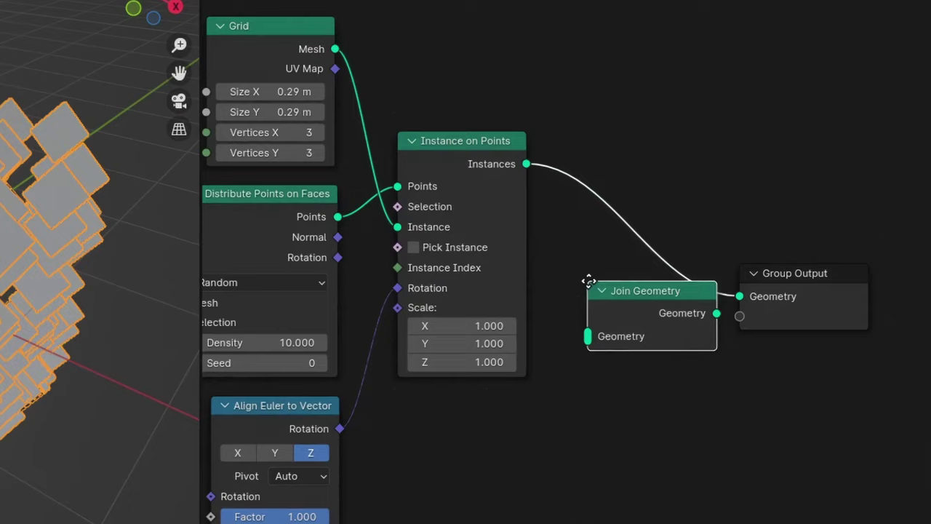
click(620, 207)
middle_drag(532, 235, 640, 217)
scroll(640, 218, down, 3)
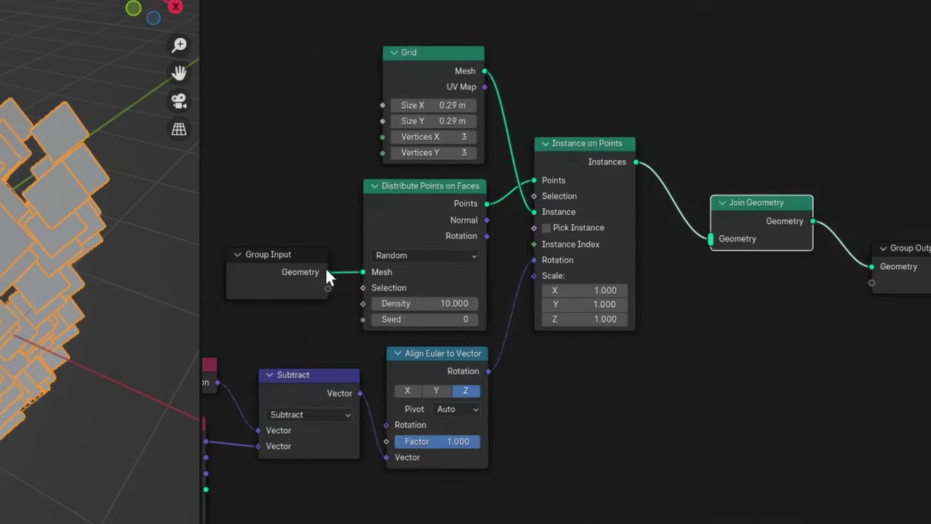
drag(715, 240, 716, 243)
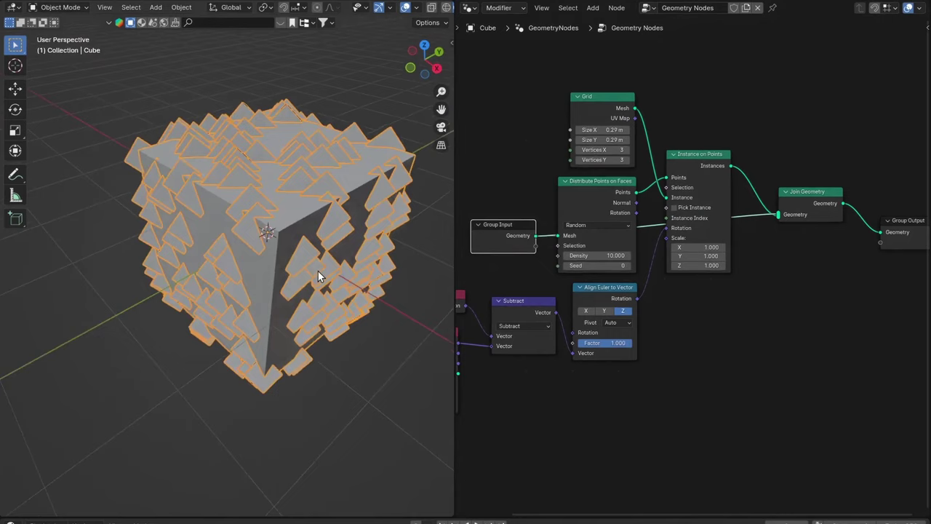
middle_drag(318, 271, 337, 265)
- Insert a Translate Instances node between Instance on Points and Join Geometry, with a Z translation of -0.24 m
mouse_move(814, 195)
mouse_down()
mouse_move(830, 203)
mouse_move(826, 209)
mouse_up()
scroll(757, 174, up, 2)
key(shift+a)
text(tran)
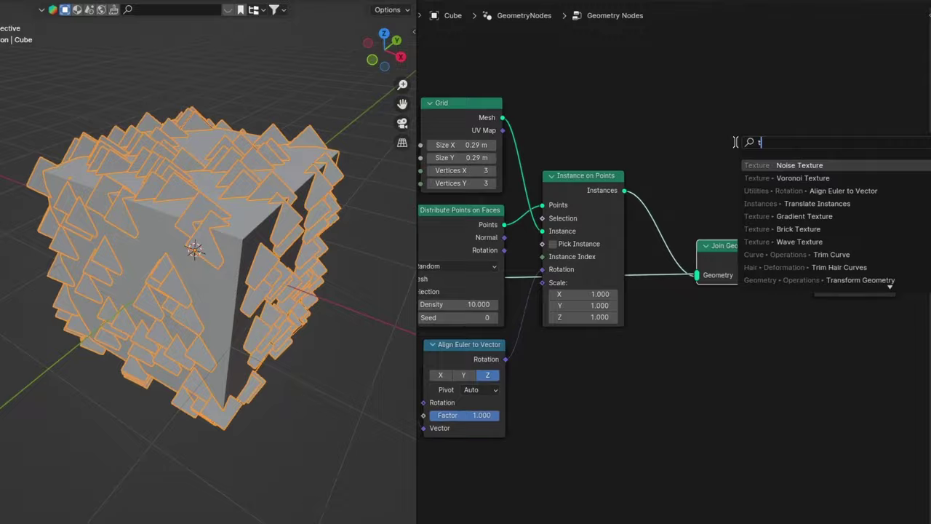
text(slate)
key(Return)
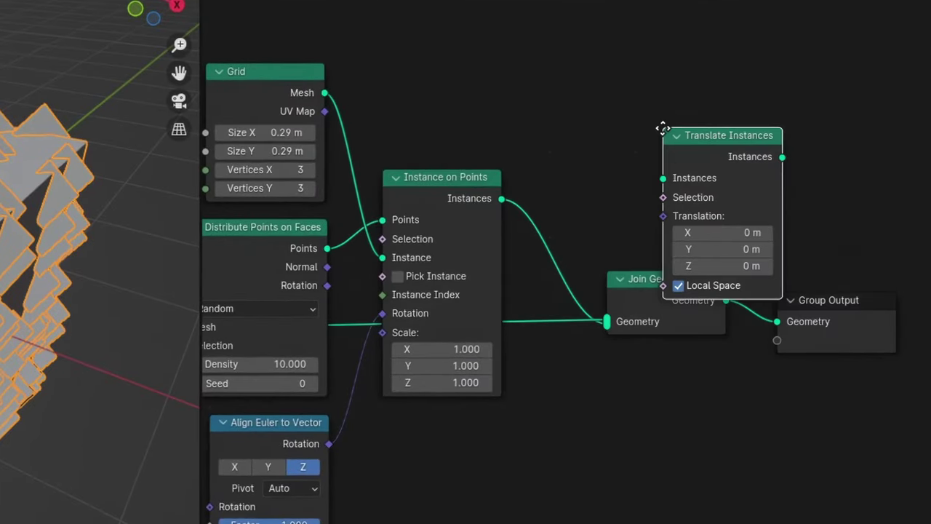
click(510, 109)
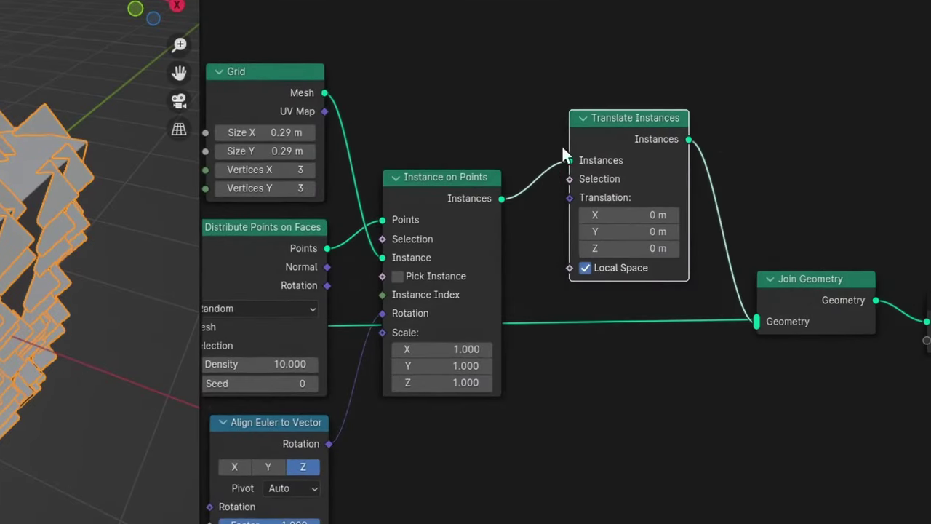
drag(633, 248, 589, 248)
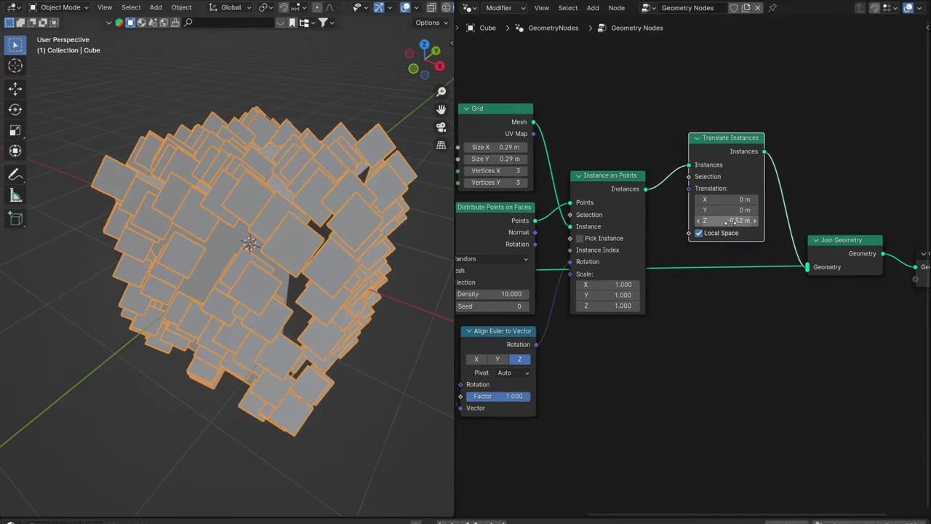
scroll(286, 274, down, 4)
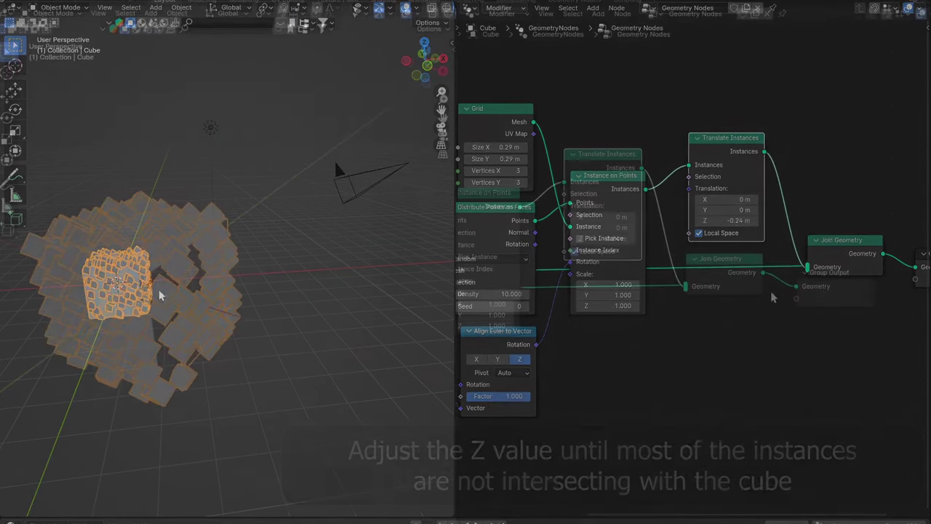
- Insert a Set Material node between Join Geometry and Group Output
key(shift+a)
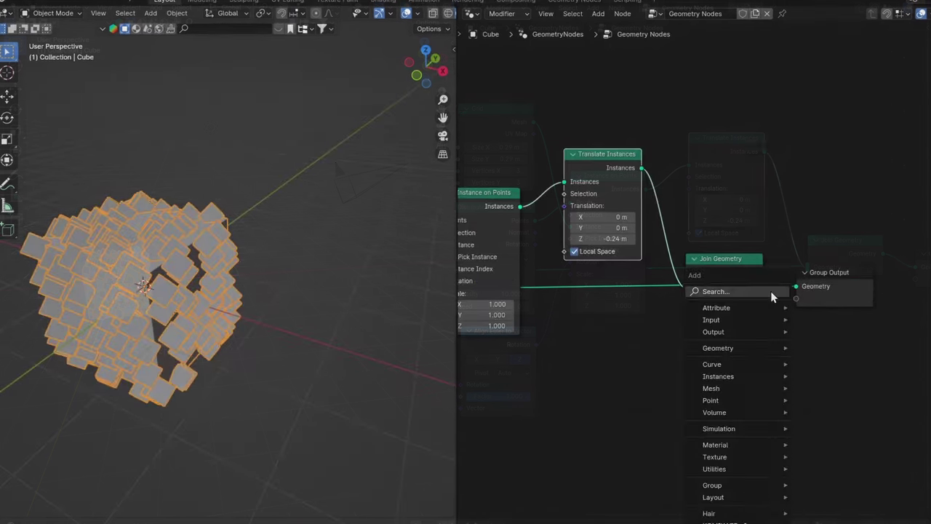
click(771, 291)
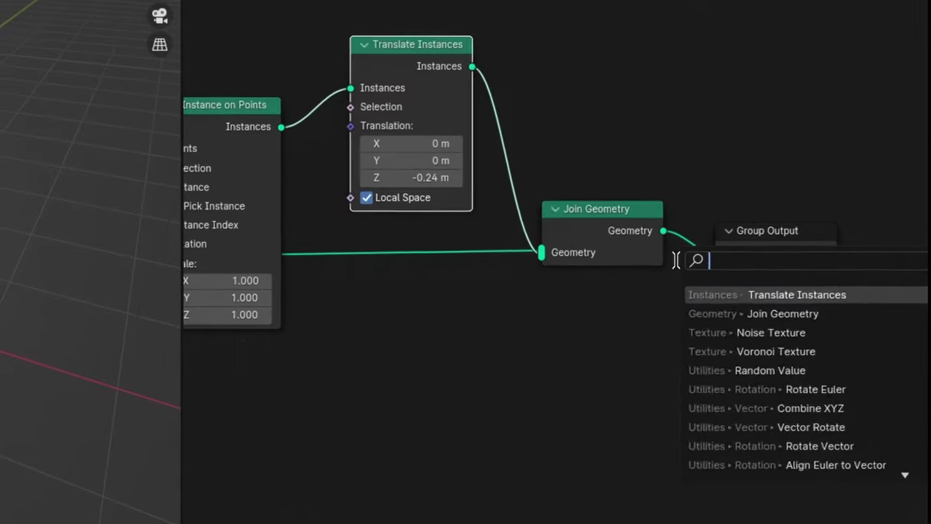
text(set mater)
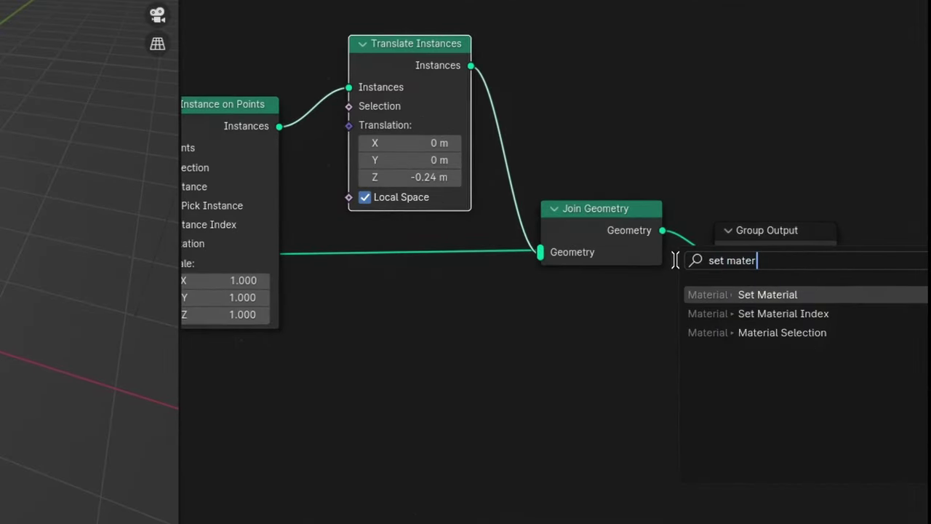
key(Return)
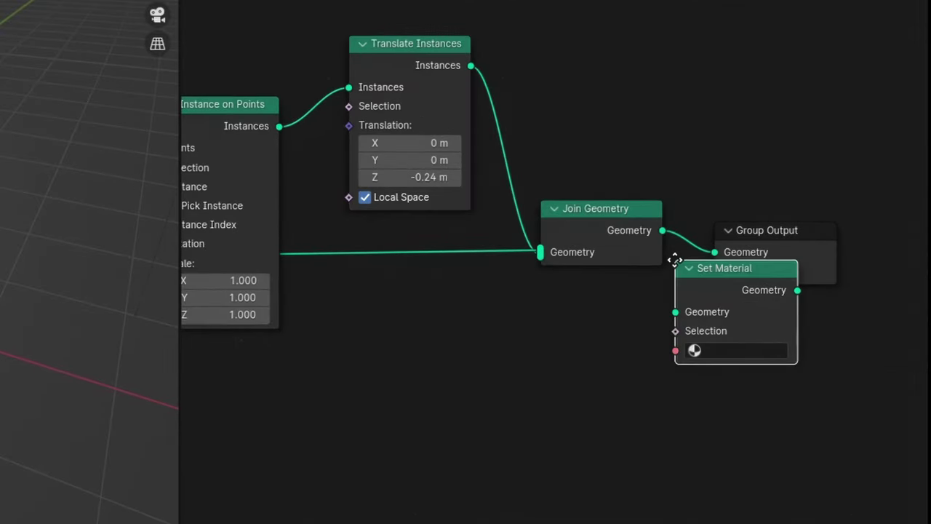
click(680, 215)
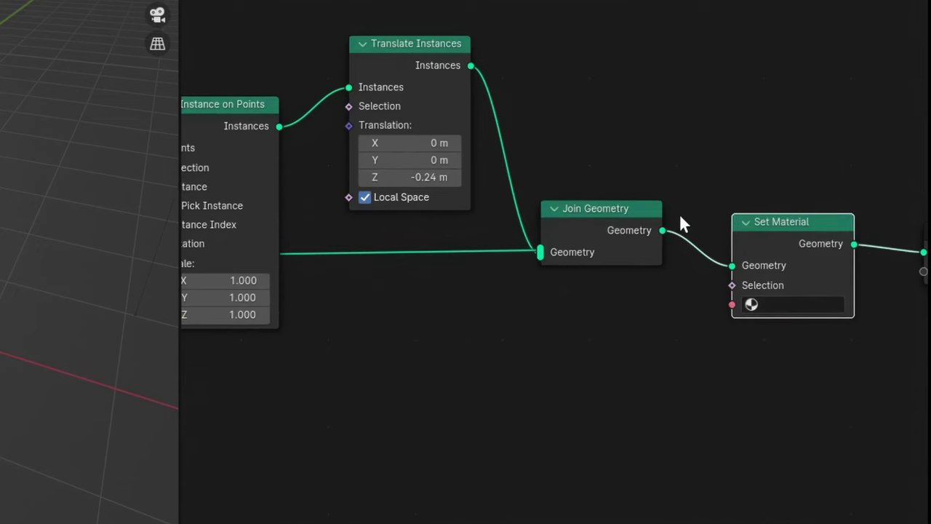
- Add a Store Named Attribute node in the free space above Join Geometry and place a duplicate beside it
middle_drag(679, 215, 737, 270)
key(shift+a)
click(640, 130)
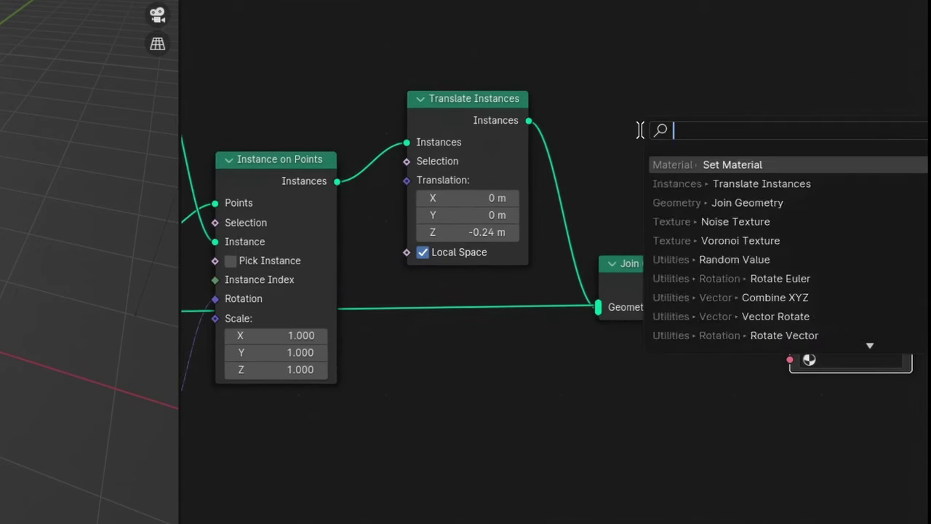
text(store name)
key(Return)
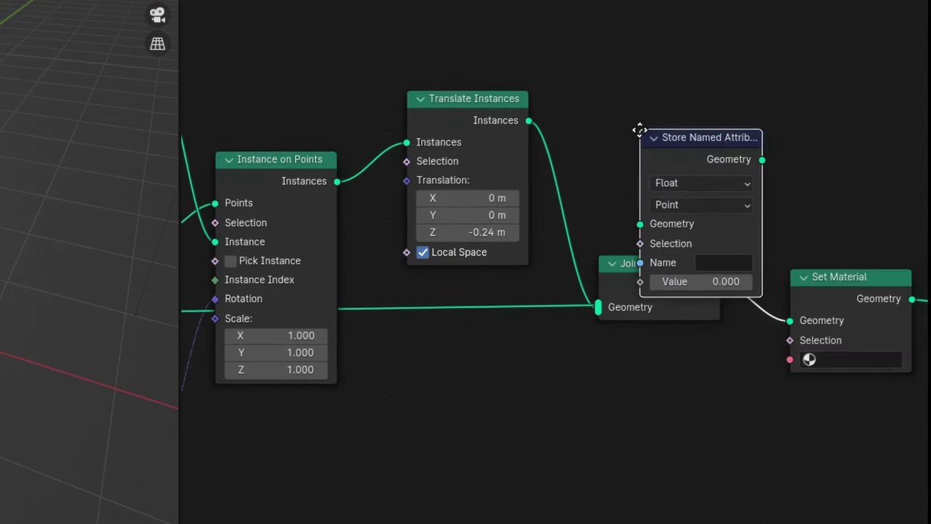
click(665, 17)
middle_drag(665, 17, 543, 93)
key(shift+d)
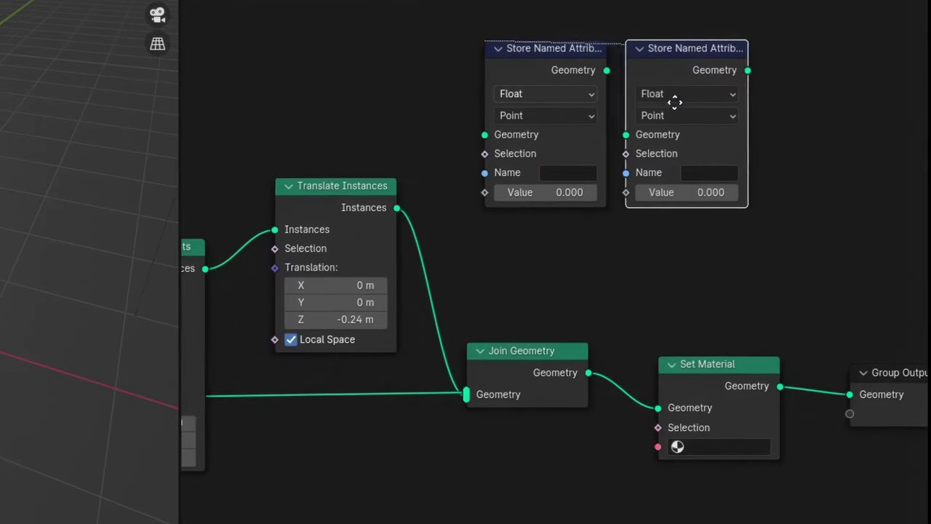
click(700, 87)
- Insert one of the Store Named Attribute nodes into the link between Grid and Instance on Points
scroll(700, 87, up, 2)
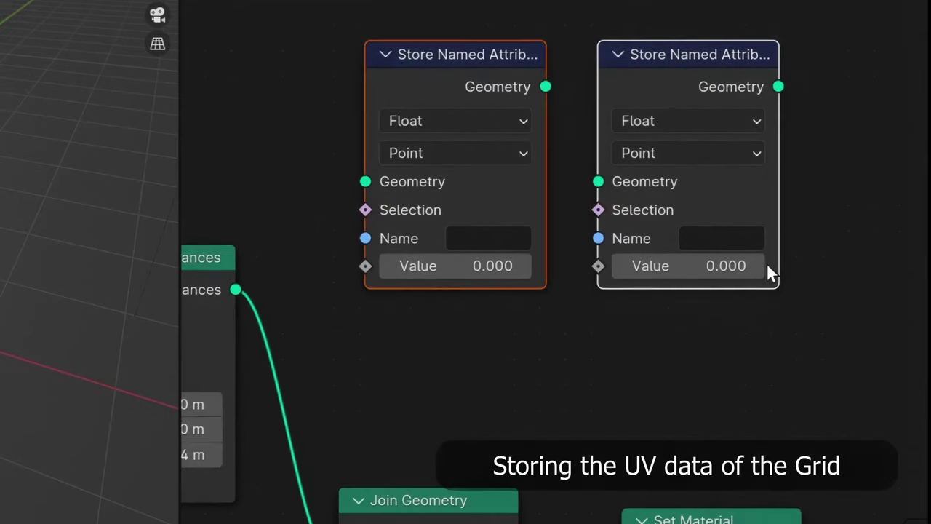
scroll(767, 263, down, 7)
middle_drag(528, 206, 744, 119)
drag(769, 59, 445, 72)
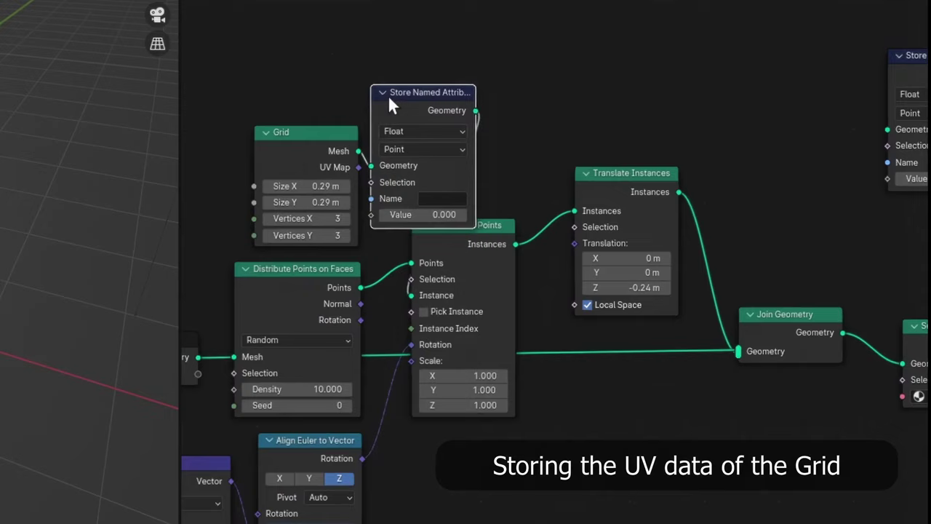
- Name the Grid's stored attribute UVMap, set its data type to Vector, and feed the Grid's UV Map output into its Value
scroll(429, 153, up, 2)
click(535, 218)
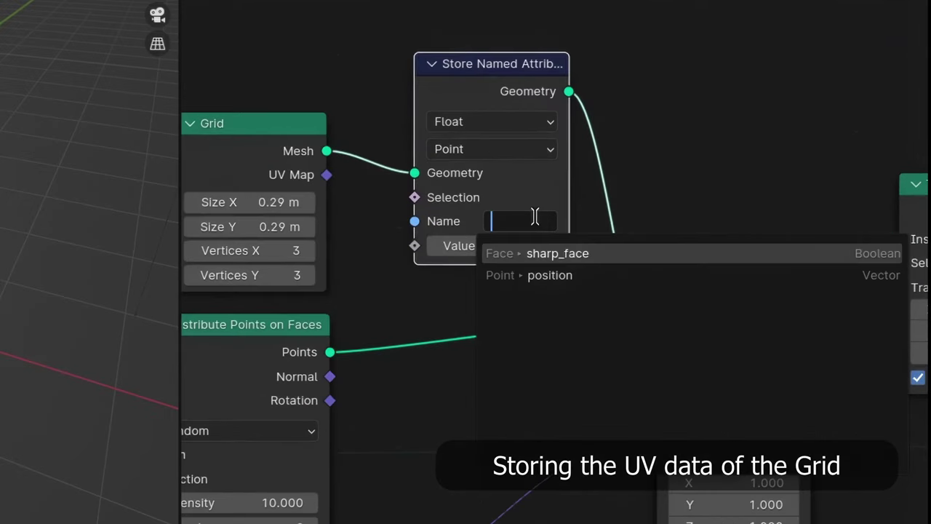
text(UVMap)
key(Return)
click(476, 122)
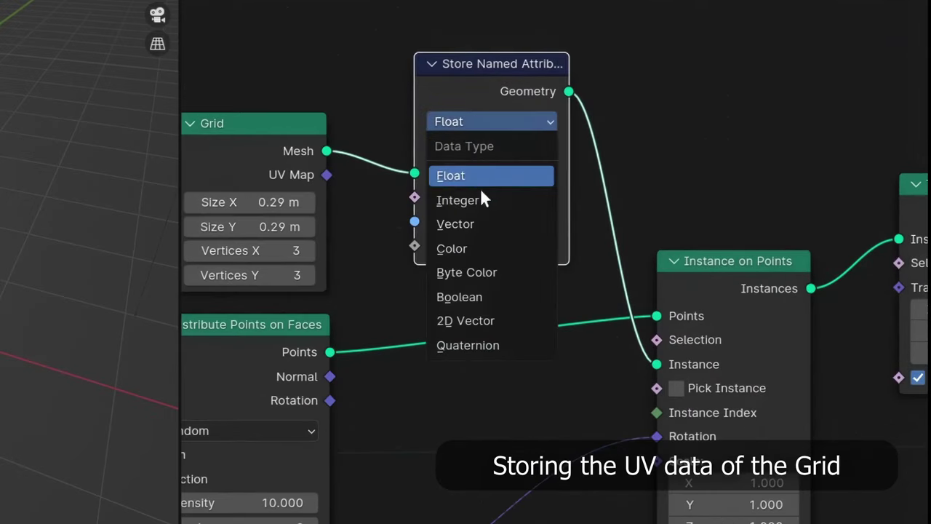
click(484, 224)
drag(327, 176, 427, 252)
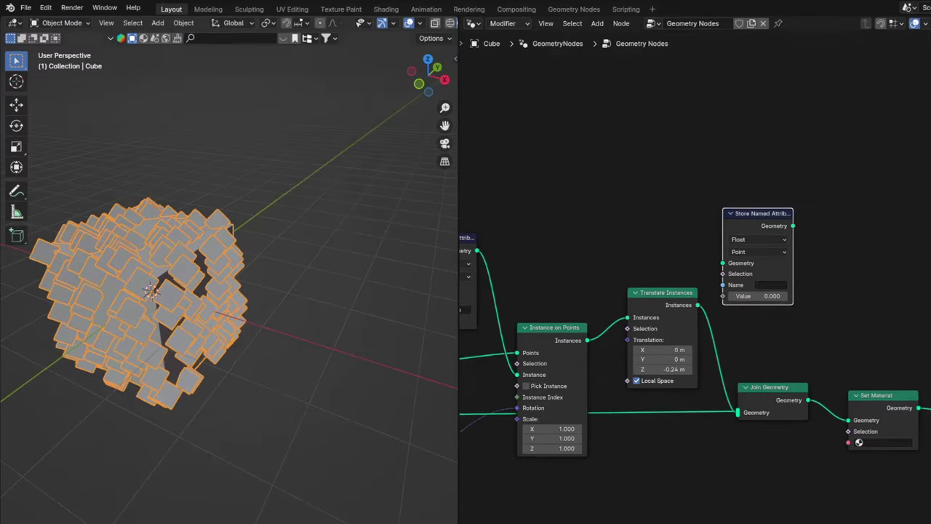
- Insert the other Store Named Attribute node between Translate Instances and Join Geometry, named normal, with Vector data type and Instance domain
drag(761, 213, 750, 279)
scroll(687, 233, up, 2)
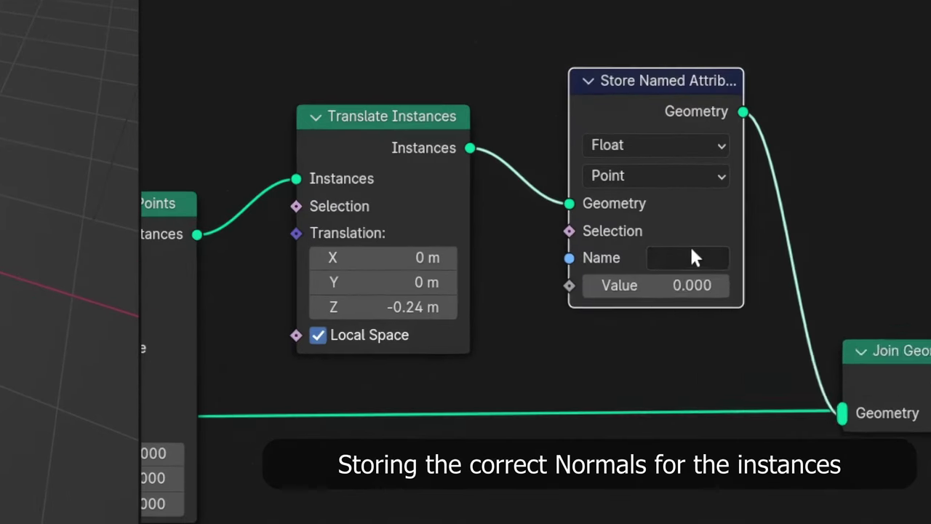
click(689, 248)
text(normal)
key(Return)
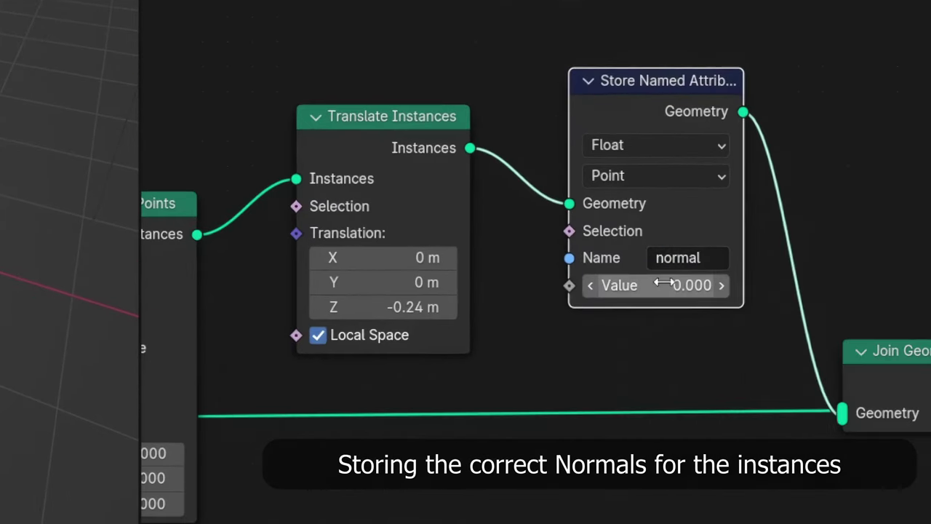
click(634, 145)
click(634, 262)
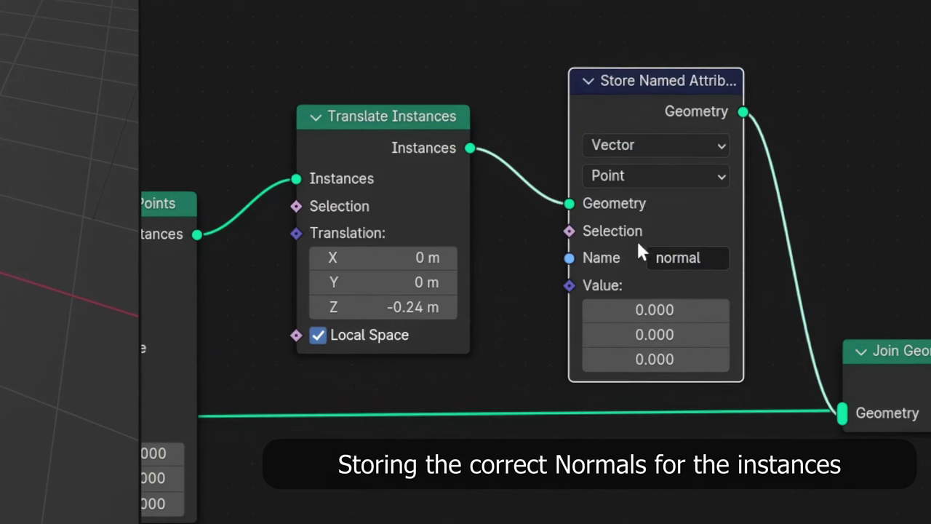
click(632, 176)
click(634, 374)
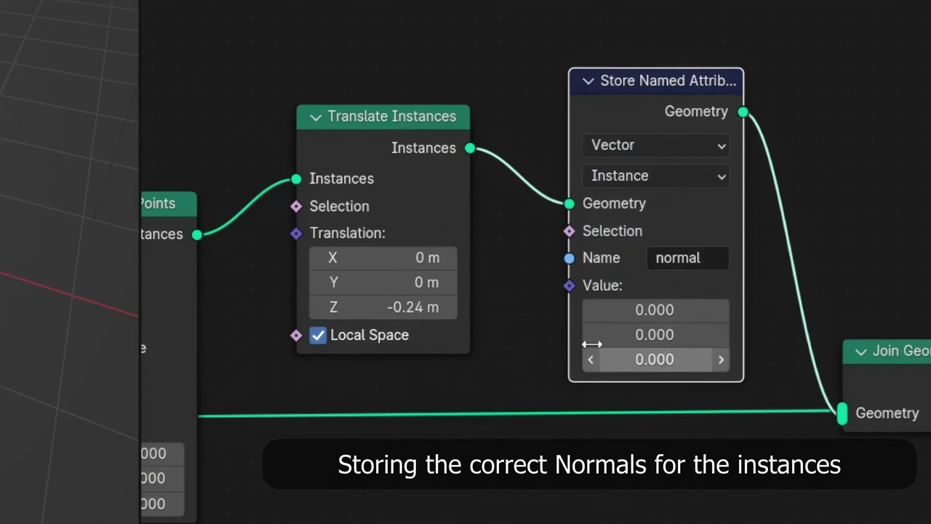
- Connect the Normal output of Distribute Points on Faces to the Value of the normal attribute node
scroll(435, 276, down, 2)
middle_drag(435, 274, 668, 240)
scroll(667, 240, down, 4)
middle_drag(426, 263, 540, 241)
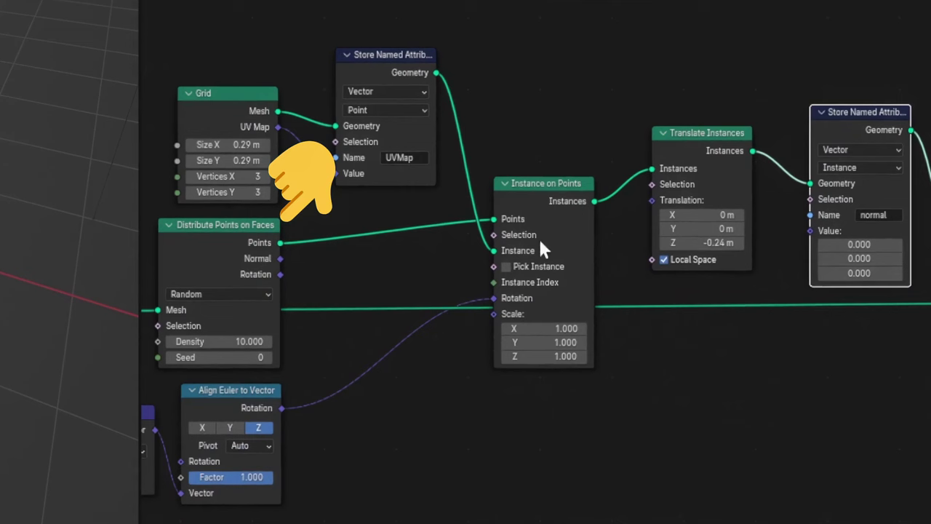
drag(280, 258, 810, 231)
- Add a Self Object node and an Object Info node next to it, below the Normal link
scroll(595, 215, down, 2)
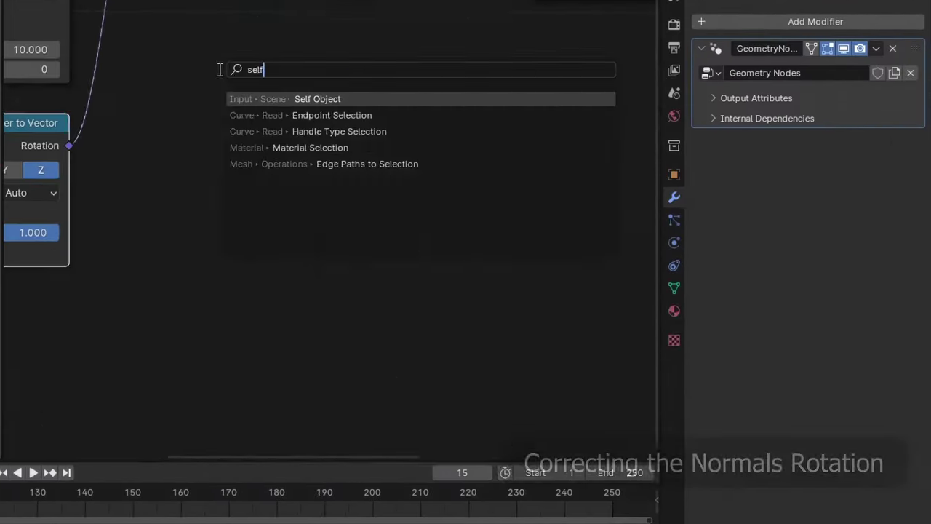
key(Return)
key(shift+a)
click(545, 170)
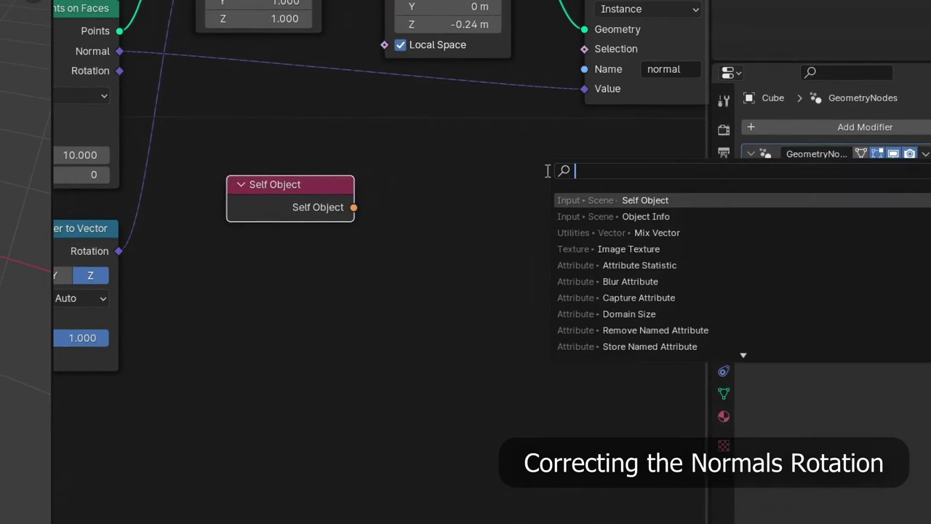
key(Down)
key(Return)
click(378, 157)
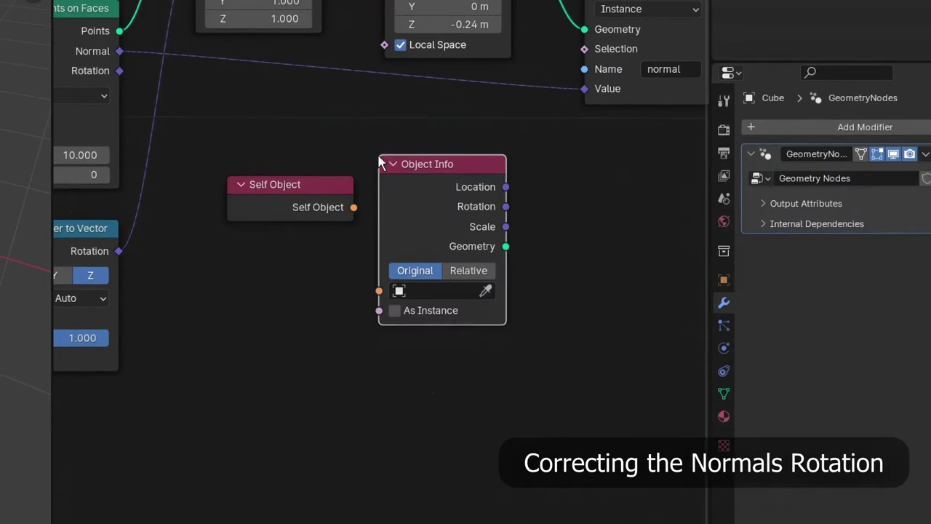
- Connect the Self Object output to the Object input of the Object Info node
click(313, 175)
scroll(311, 174, up, 1)
drag(351, 202, 394, 292)
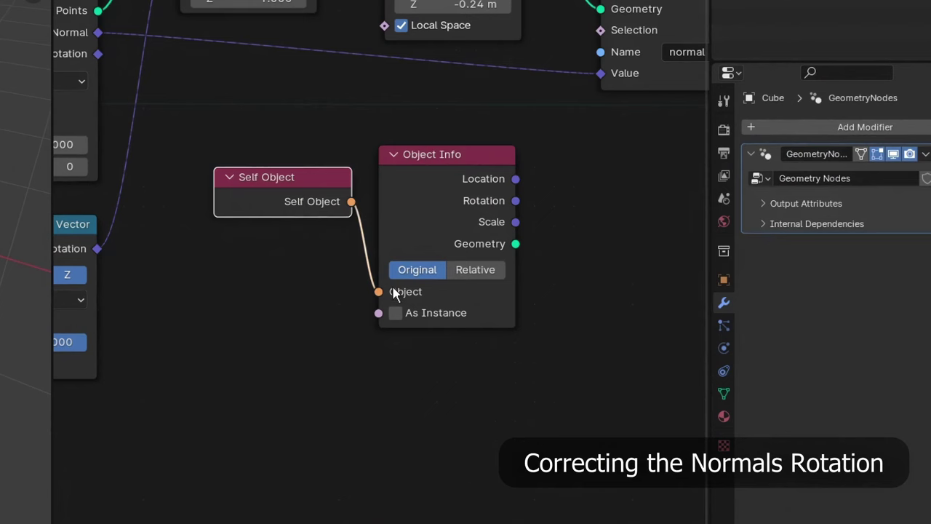
- Add a Vector Rotate node beside the Object Info node
scroll(465, 318, down, 1)
key(shift+a)
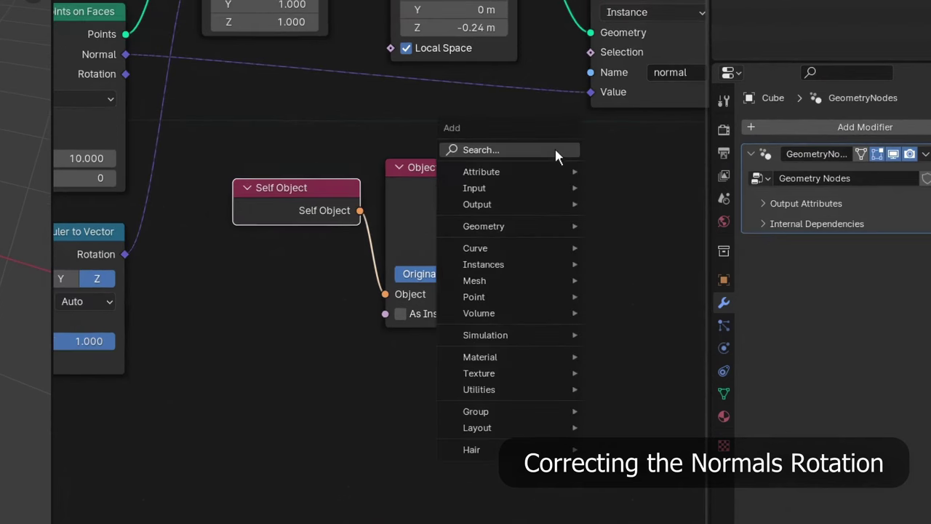
click(554, 148)
text(vector rot)
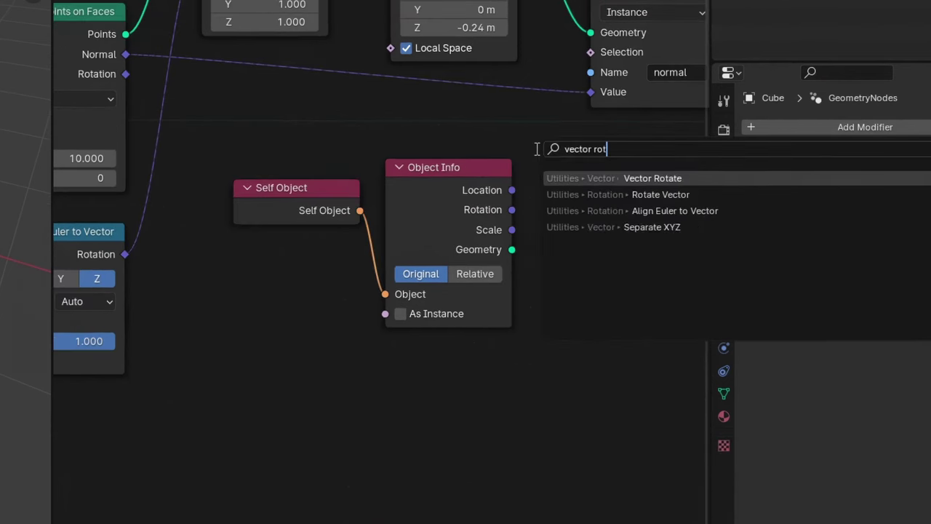
key(Return)
click(537, 148)
- Move the Self Object and Object Info nodes together to just below the Align Euler to Vector node
drag(496, 360, 364, 187)
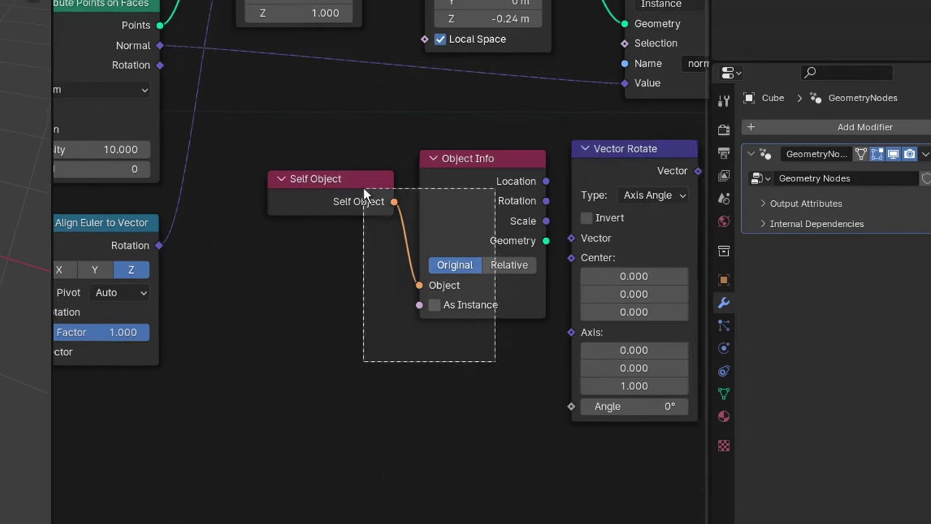
middle_drag(376, 177, 451, 158)
drag(448, 160, 219, 367)
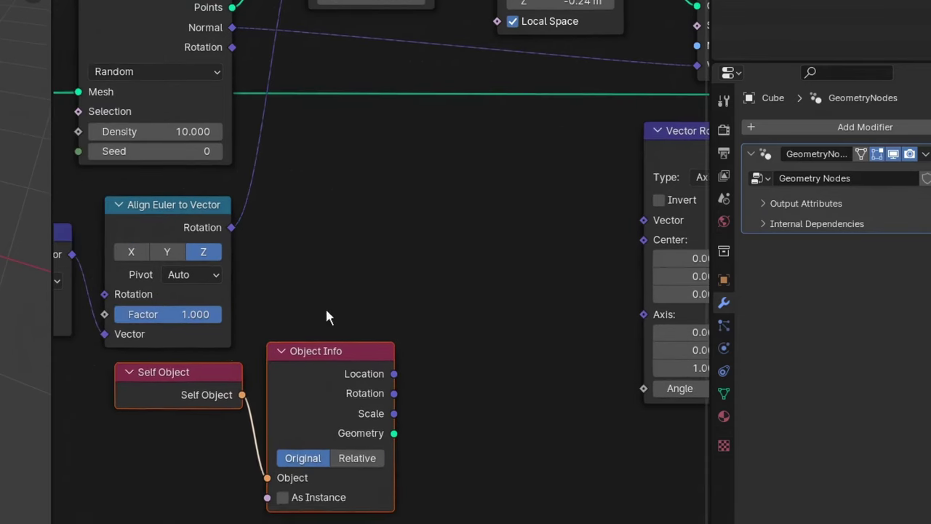
- Set the Vector Rotate type to Euler and insert the node into the link from Normal to the normal attribute's Value
middle_drag(665, 192, 461, 128)
scroll(592, 225, up, 2)
click(529, 117)
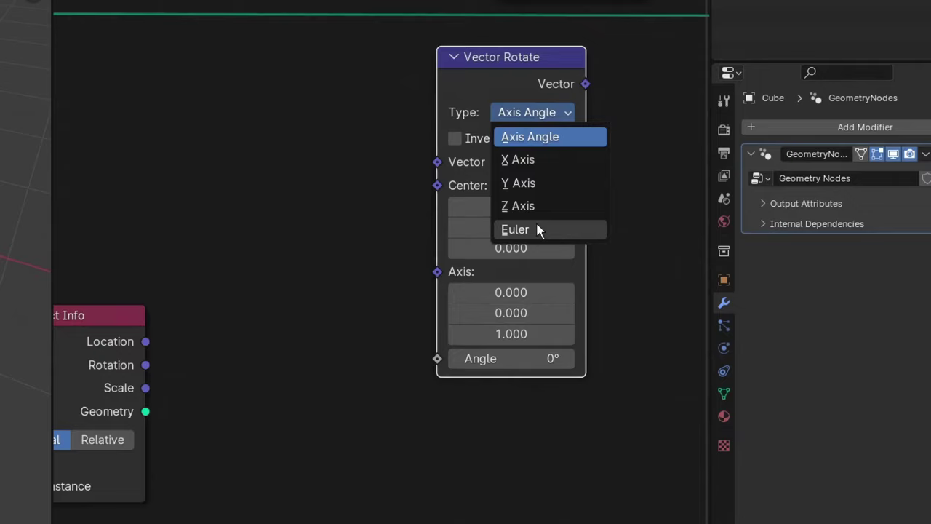
click(537, 229)
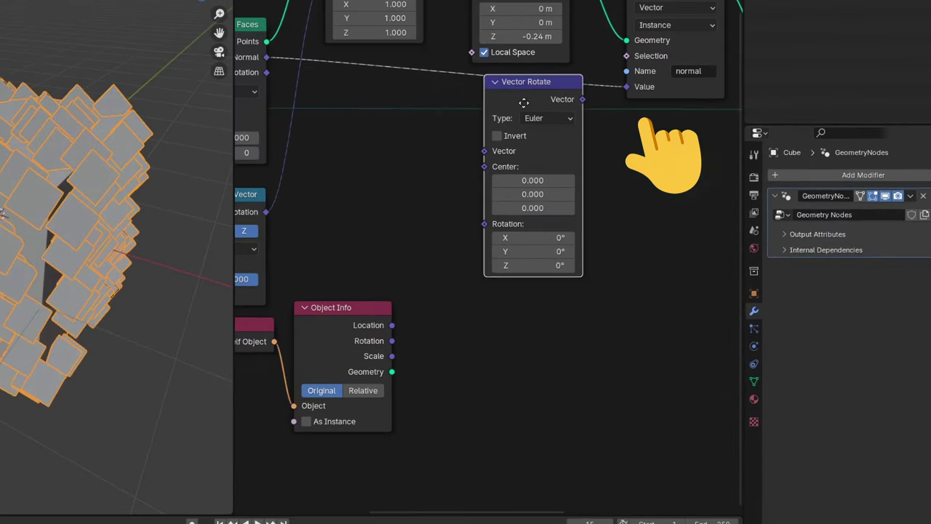
drag(524, 102, 524, 103)
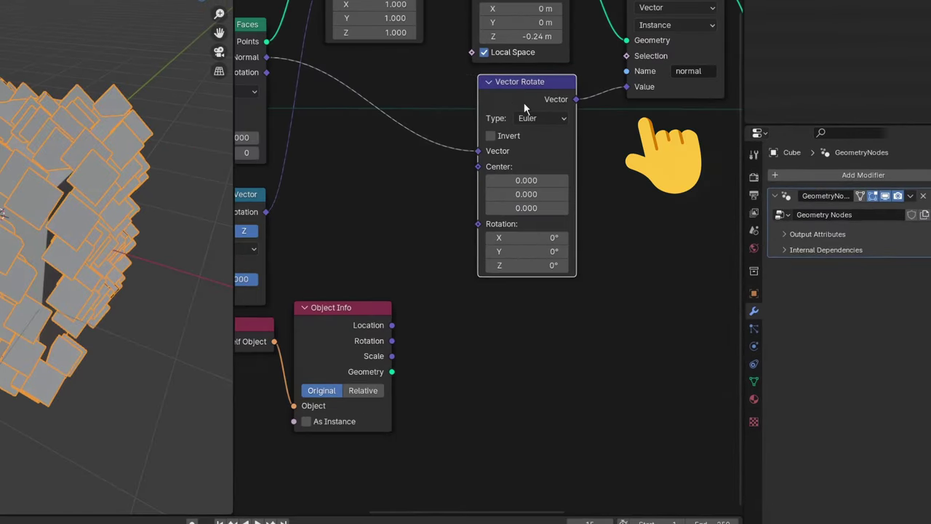
- Connect the Rotation output of Object Info to the Rotation input of Vector Rotate
middle_drag(412, 317, 480, 314)
drag(461, 338, 513, 267)
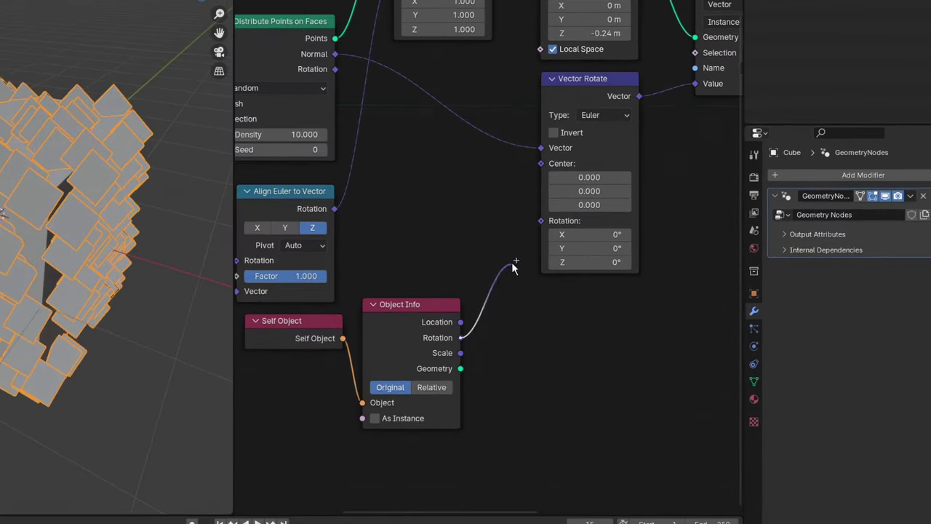
drag(547, 221, 547, 226)
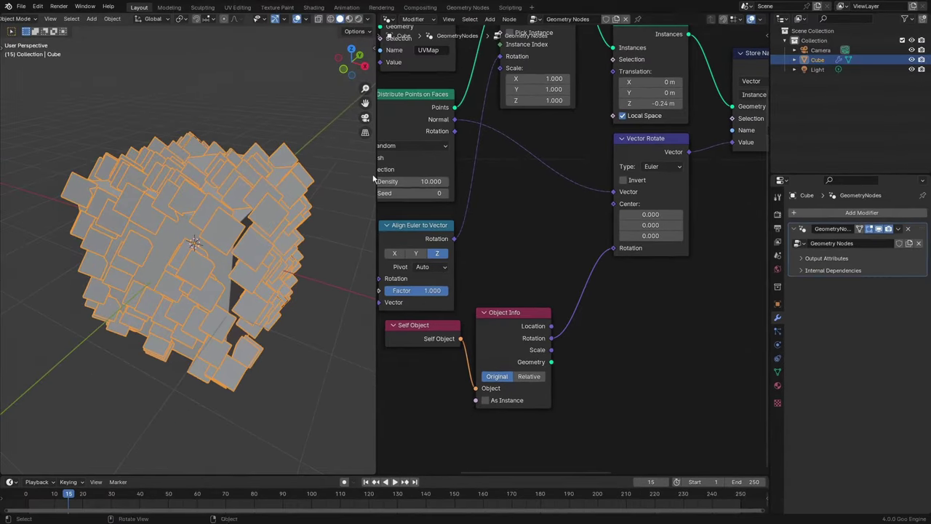
click(389, 19)
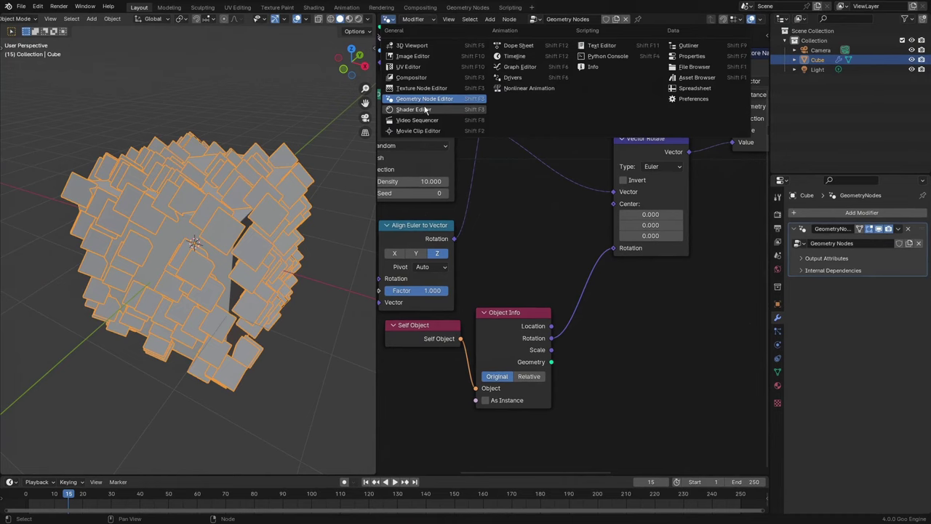
scroll(588, 226, down, 4)
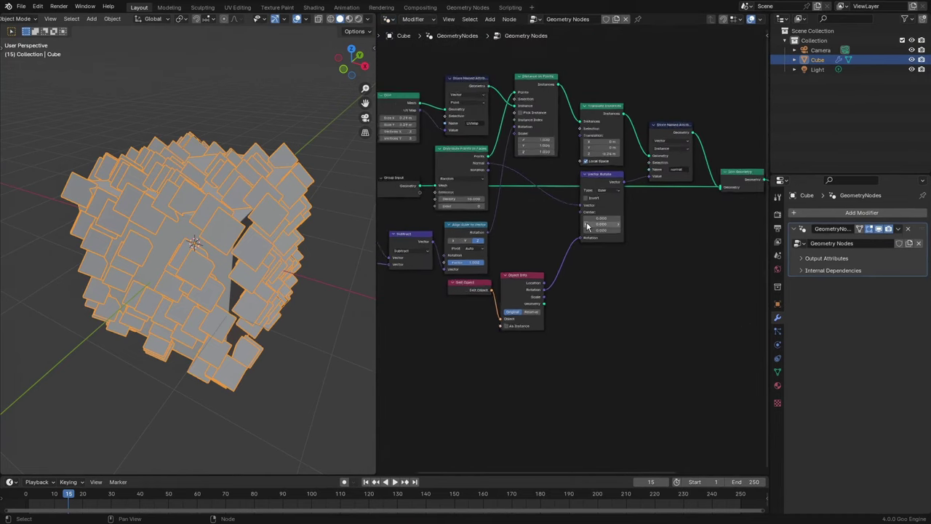
scroll(588, 227, down, 1)
scroll(588, 226, down, 2)
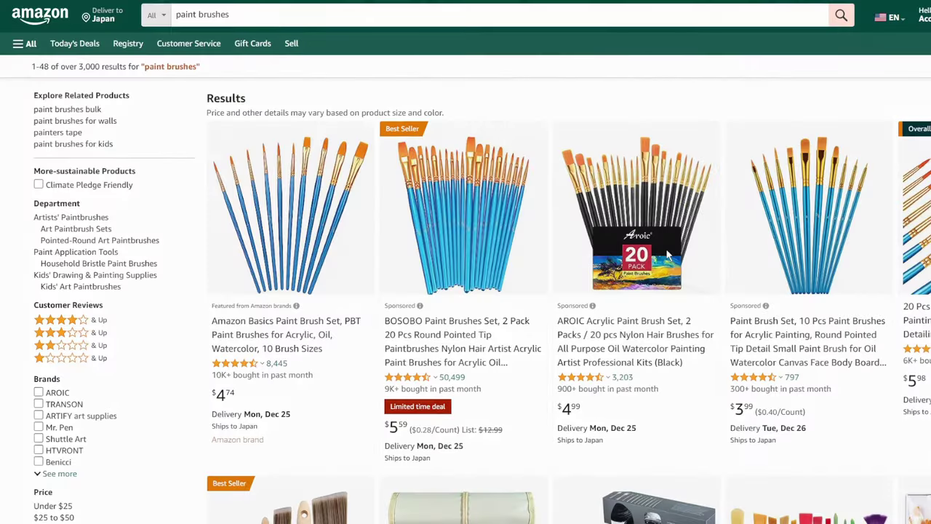
click(667, 253)
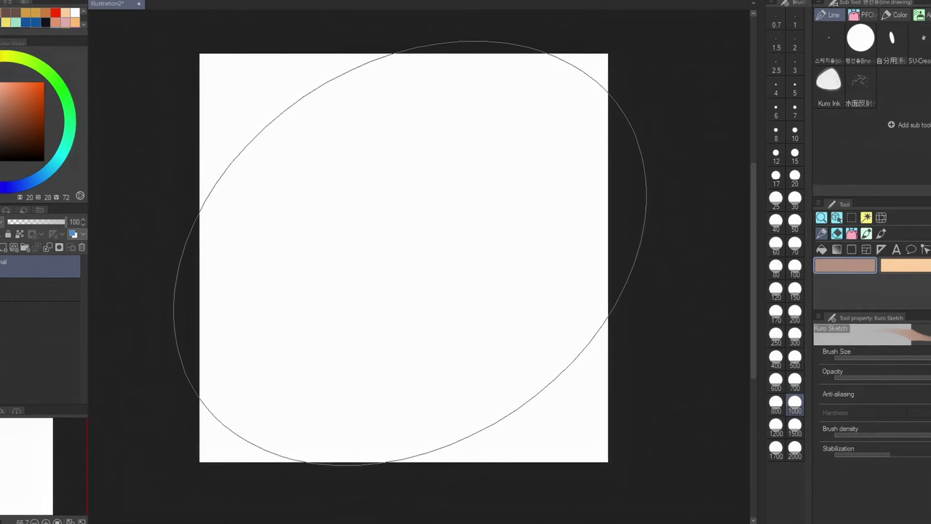
- Switch to Clip Studio Paint, paint a textured brush mark on the blank canvas, and transform it
click(413, 258)
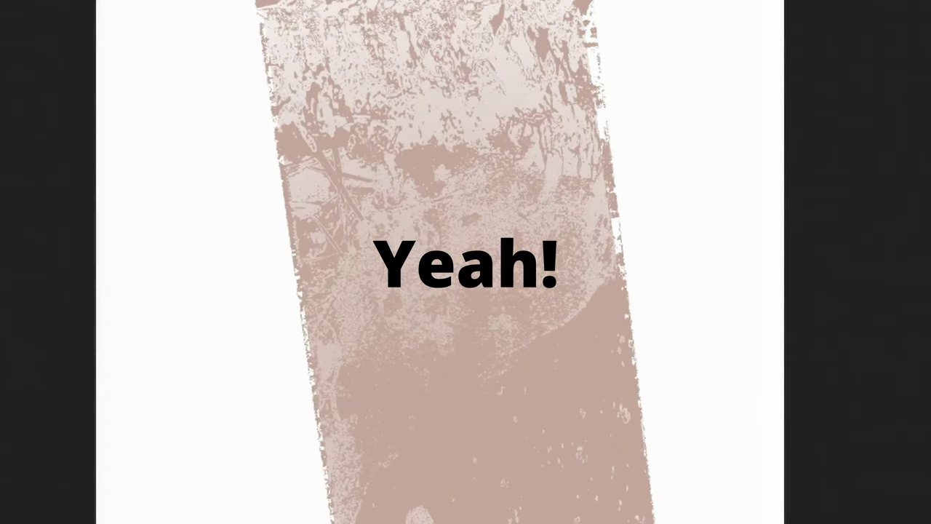
key(ctrl+t)
drag(534, 449, 625, 162)
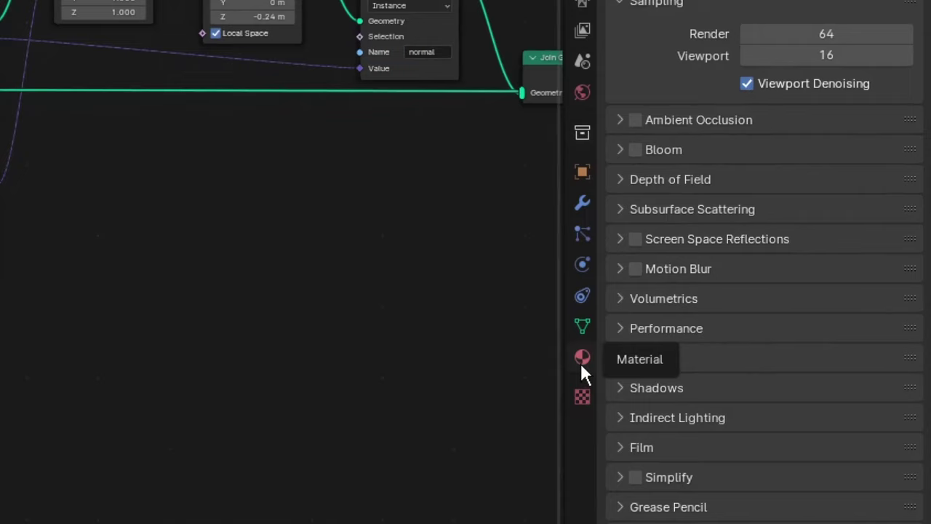
- Switch to Blender and rename the cube's material as Brush
click(770, 384)
click(725, 59)
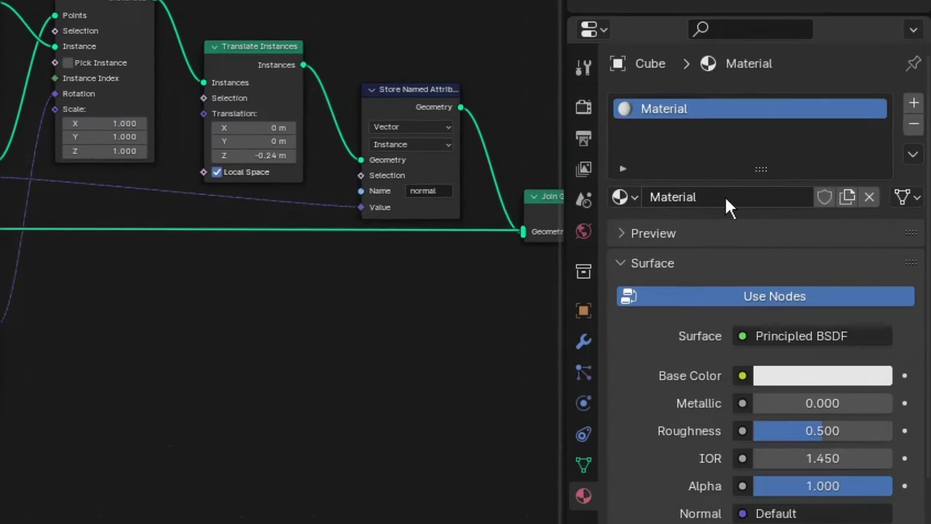
double_click(724, 58)
text(Brush)
key(Return)
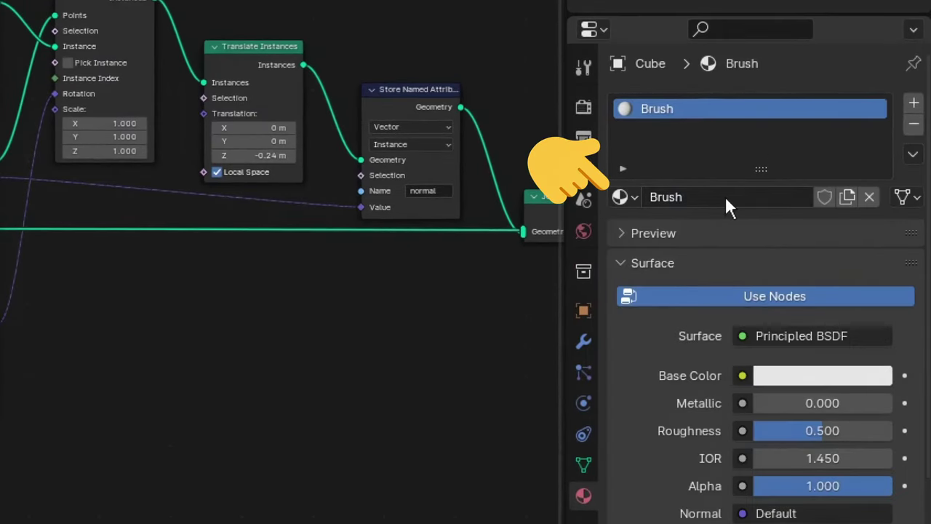
- Insert a Set Material node between Join Geometry and Group Output and assign it the Brush material
middle_drag(414, 185, 0, 136)
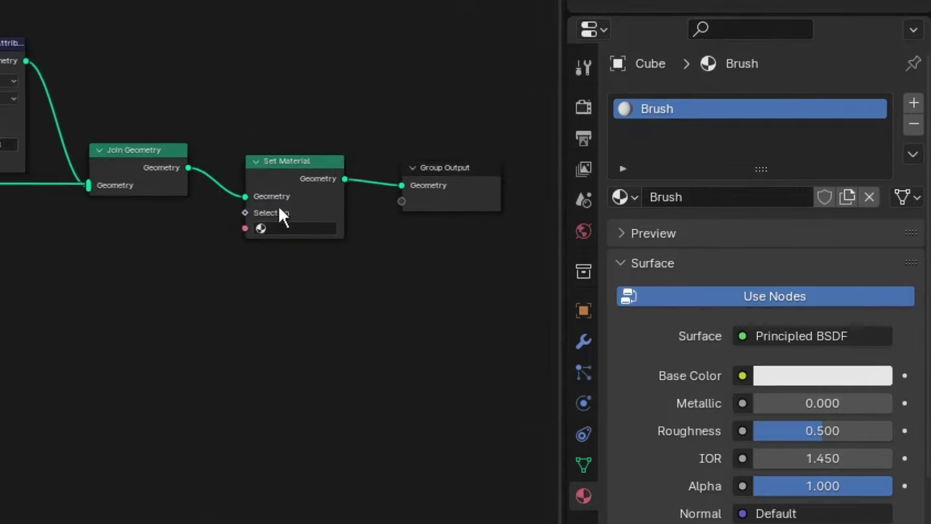
scroll(287, 214, up, 10)
click(305, 247)
click(313, 304)
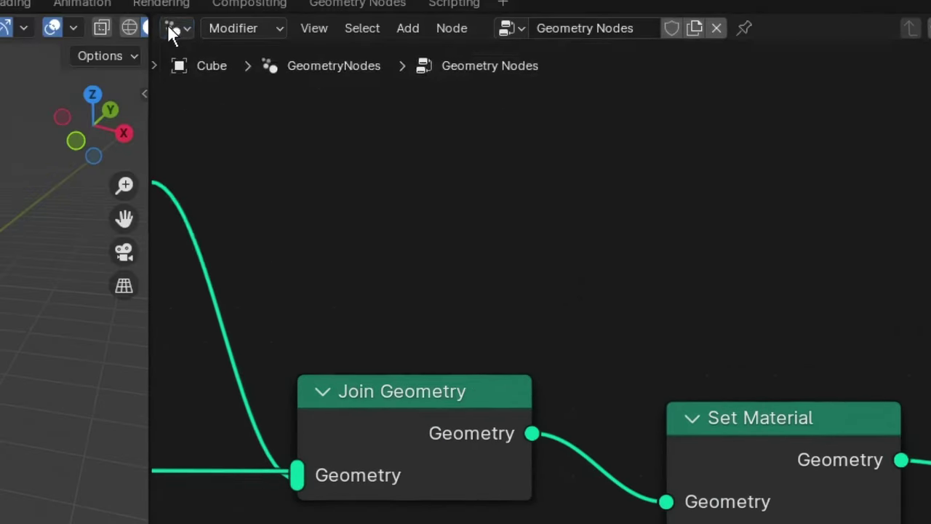
- Open the material's shader node tree and add an Attribute node named UVMap
click(172, 27)
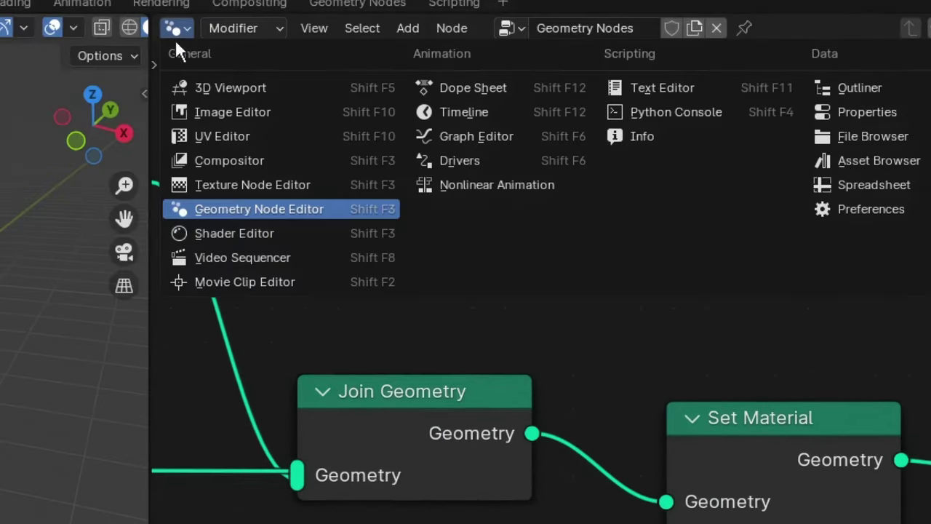
click(246, 232)
key(shift+a)
text(attrib)
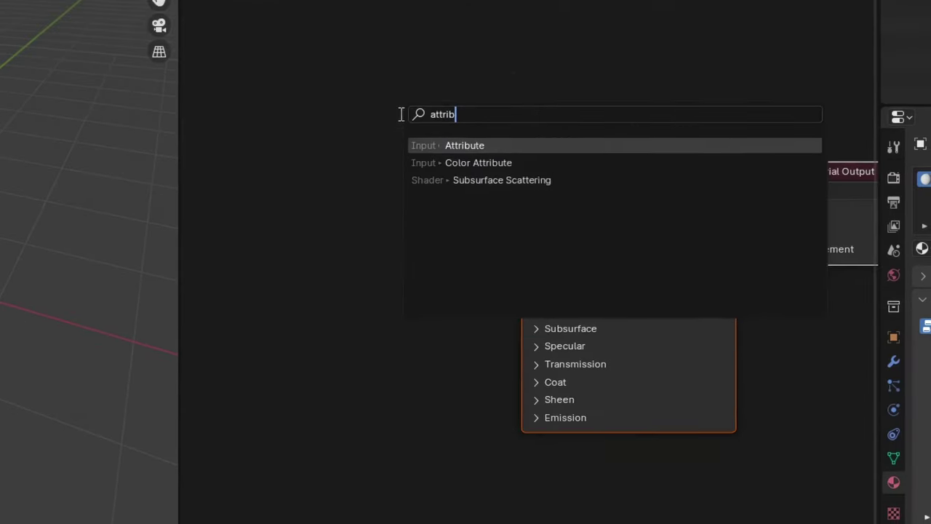
key(Return)
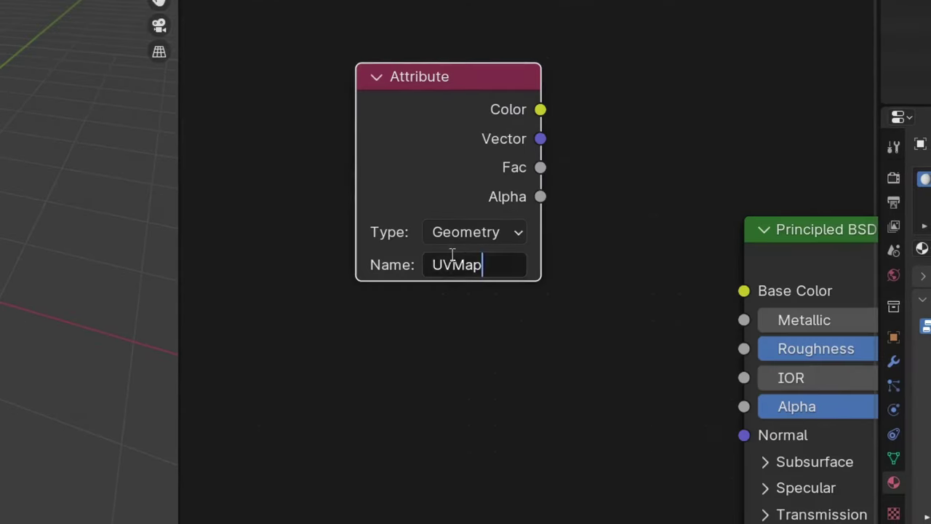
- Duplicate the UVMap Attribute node, place the copy below it, and name its attribute normal
middle_drag(452, 258, 458, 192)
key(shift+d)
click(431, 308)
click(467, 503)
text(normal)
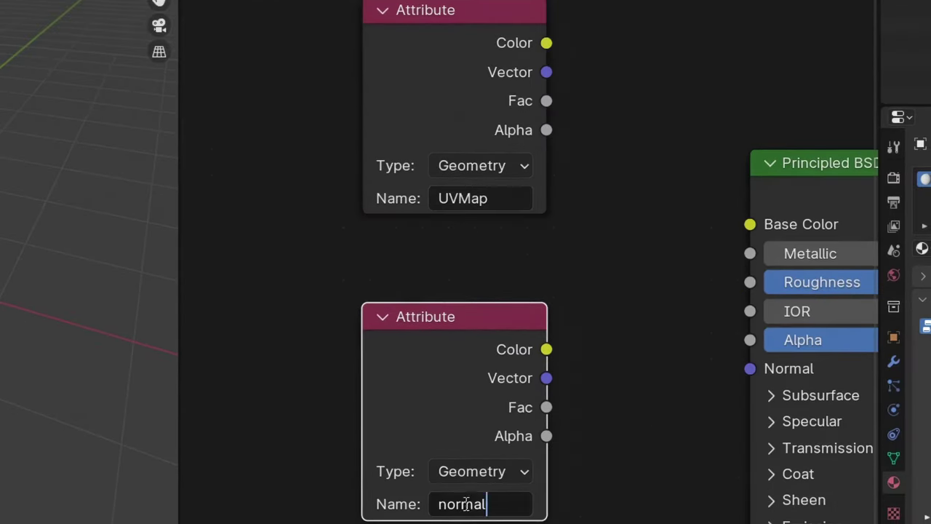
- Add an Image Texture node with Brush.png and feed the UVMap attribute's Vector output into its Vector input
scroll(466, 364, down, 1)
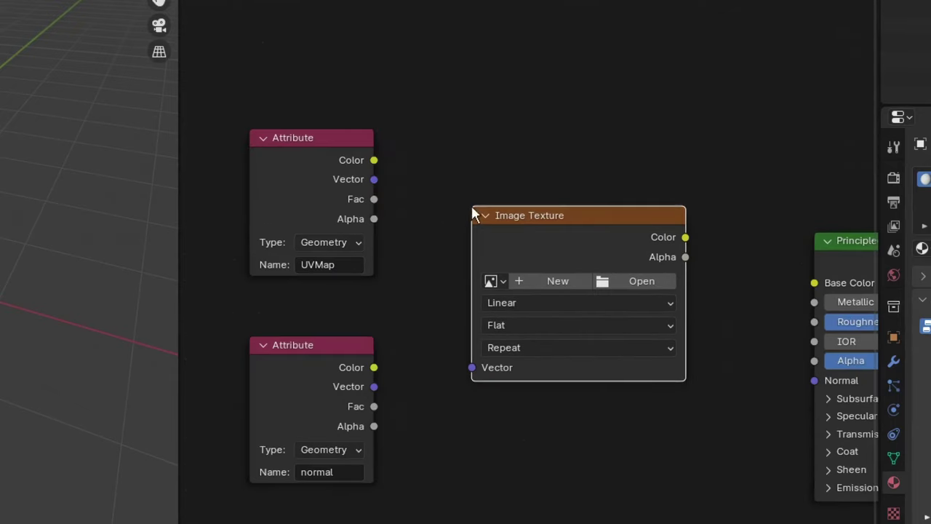
click(621, 285)
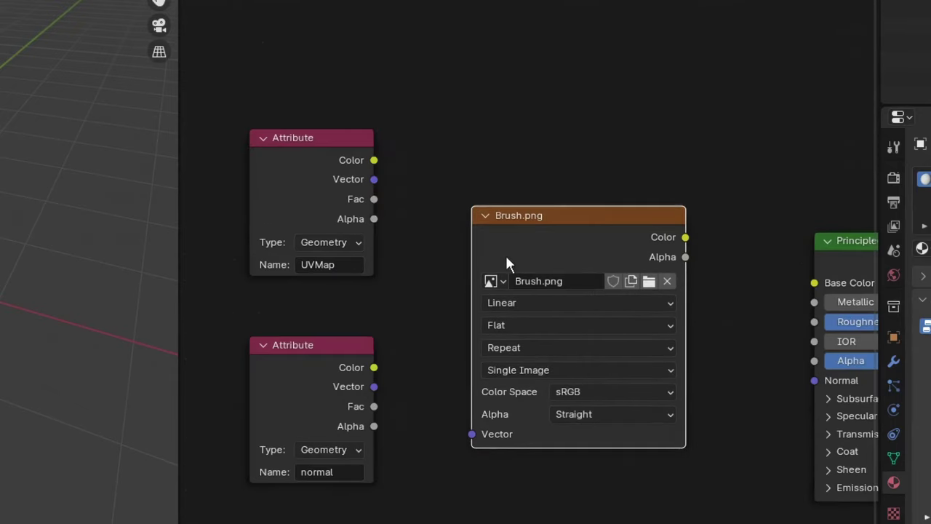
drag(507, 263, 493, 202)
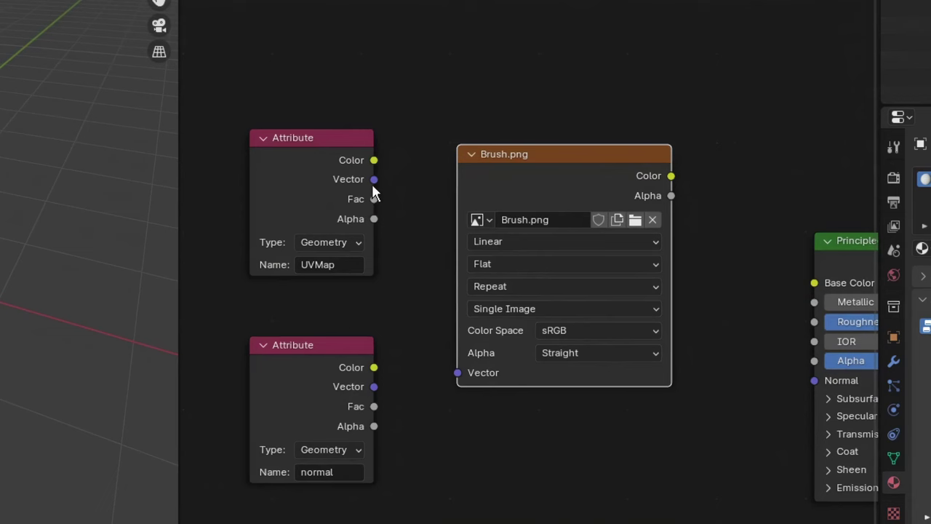
mouse_move(374, 179)
mouse_down()
mouse_move(448, 385)
mouse_move(461, 374)
mouse_up()
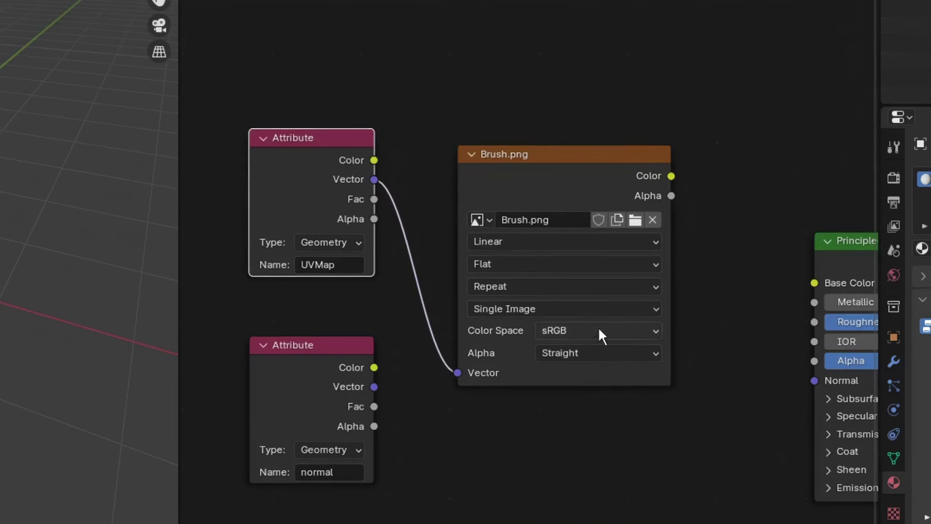
- Link the Brush.png Alpha to the Material Output Surface, with the Principled BSDF moved below, and preview it in Rendered shading
mouse_move(670, 196)
mouse_down()
mouse_move(586, 146)
mouse_move(747, 219)
mouse_up()
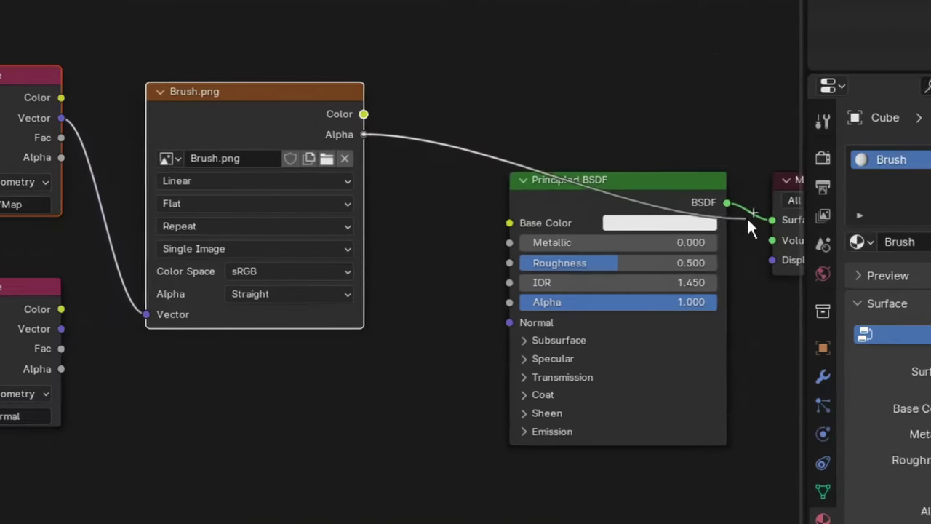
drag(576, 191, 554, 328)
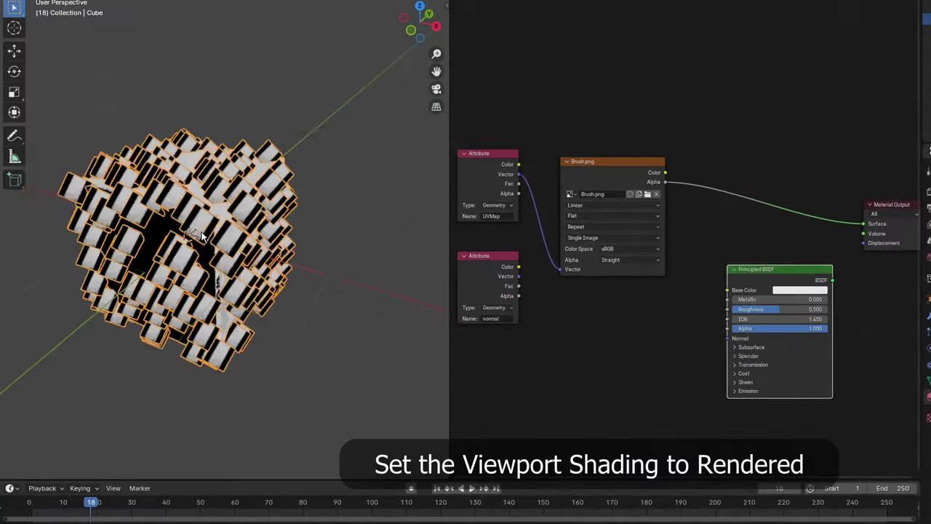
scroll(193, 222, up, 2)
mouse_move(231, 232)
middle_down()
mouse_move(156, 235)
mouse_move(238, 224)
mouse_move(226, 221)
middle_up()
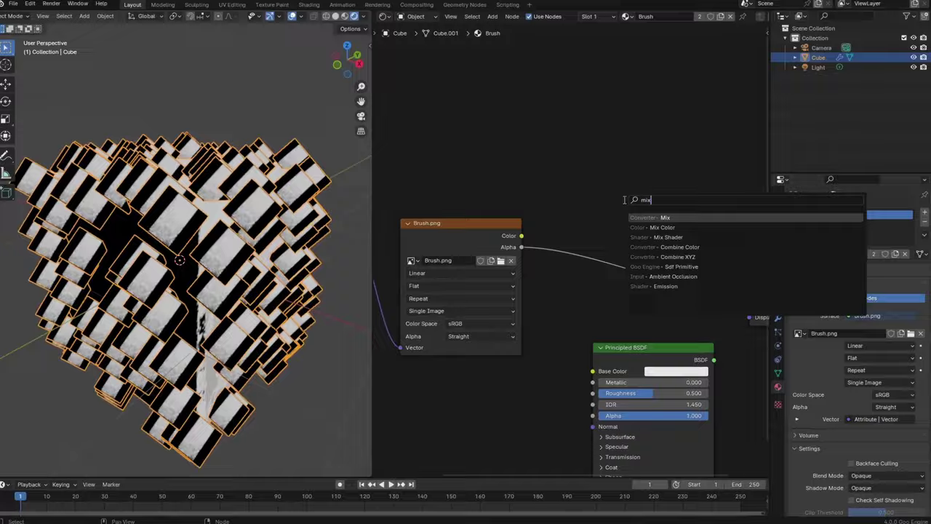
- Add a Float Mix node with A set to 1 and connect the Brush.png Alpha to its B input
key(Return)
click(550, 69)
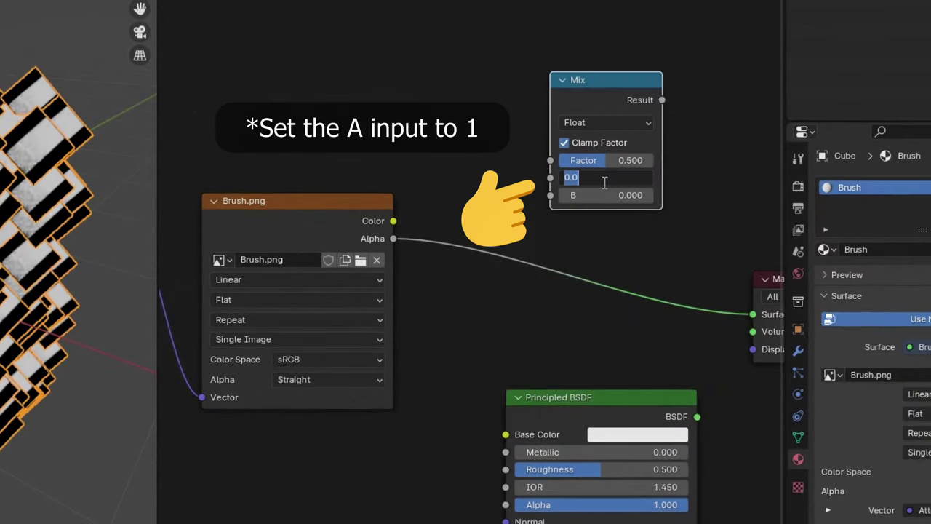
text(1)
scroll(470, 177, up, 2)
mouse_move(470, 178)
mouse_down()
mouse_move(516, 155)
mouse_move(635, 135)
mouse_up()
- Set the normal Attribute node's type to Instancer and move it above the Brush.png node, next to the Mix node
scroll(635, 133, down, 2)
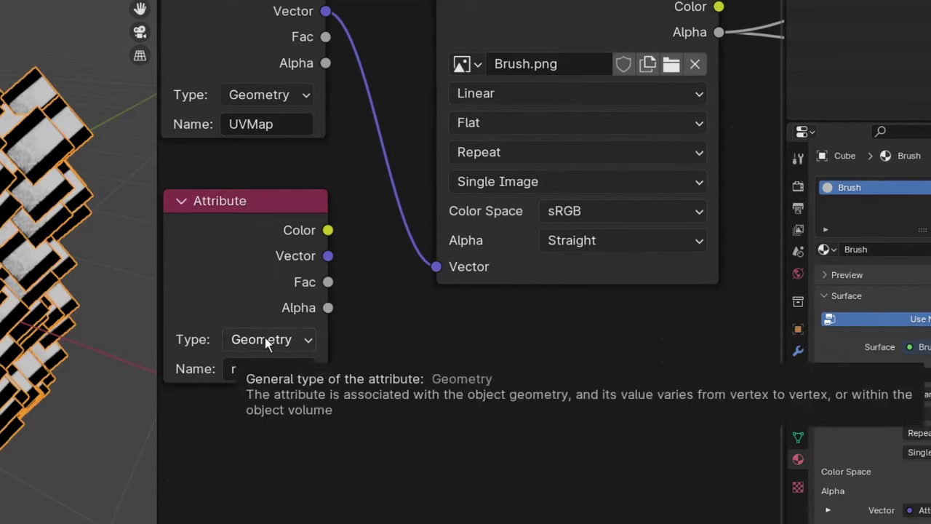
click(265, 338)
click(295, 415)
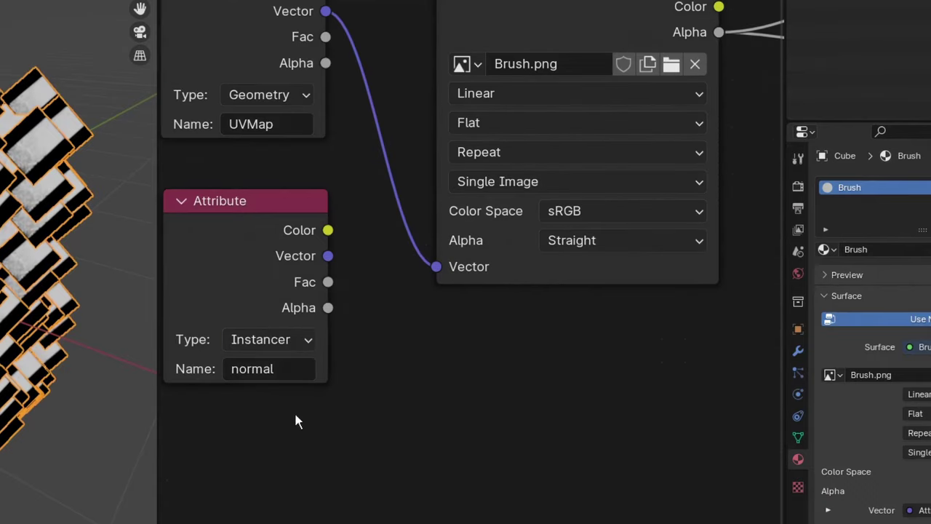
scroll(296, 420, down, 2)
drag(277, 322, 572, 24)
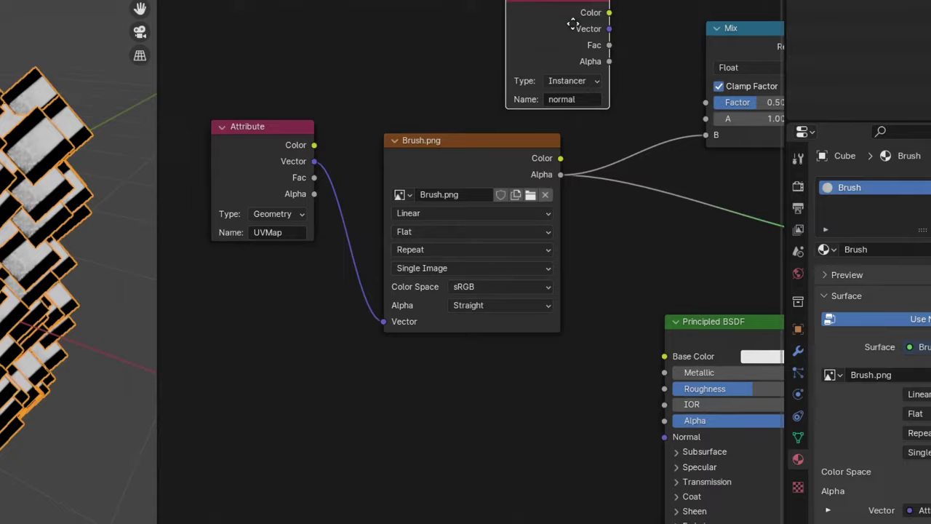
- Link the normal Attribute's Alpha to the Float Mix node's Factor and the Mix Result to the Principled BSDF's Alpha
scroll(573, 24, up, 2)
drag(376, 110, 512, 172)
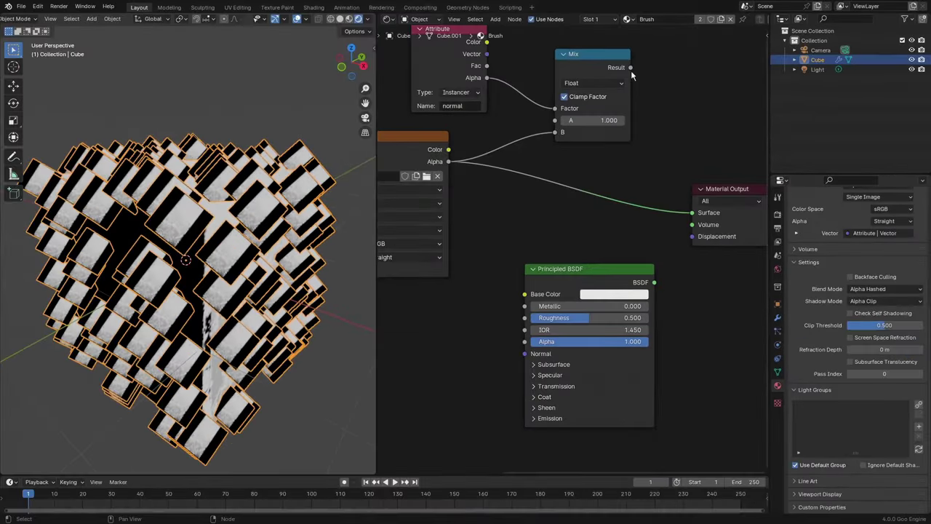
drag(631, 67, 538, 247)
drag(523, 346, 530, 340)
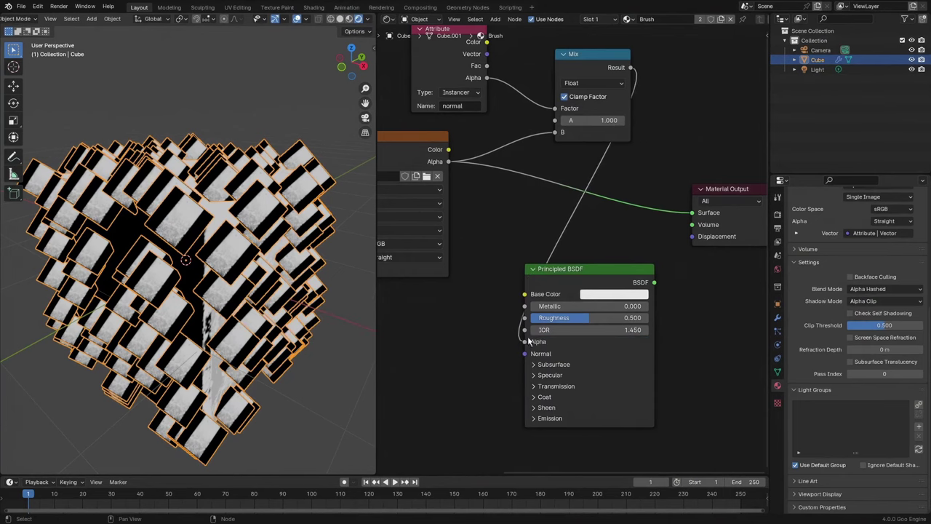
- Move the Principled BSDF and Material Output nodes together along X, farther away from the Mix node
middle_drag(596, 297, 485, 272)
scroll(486, 272, down, 1)
drag(444, 169, 609, 302)
key(g)
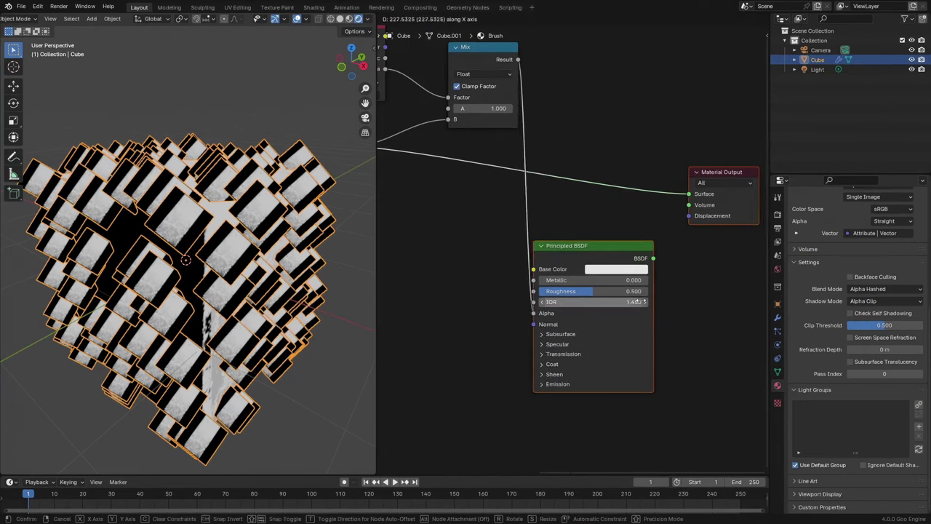
click(675, 251)
scroll(669, 225, up, 2)
drag(666, 206, 705, 129)
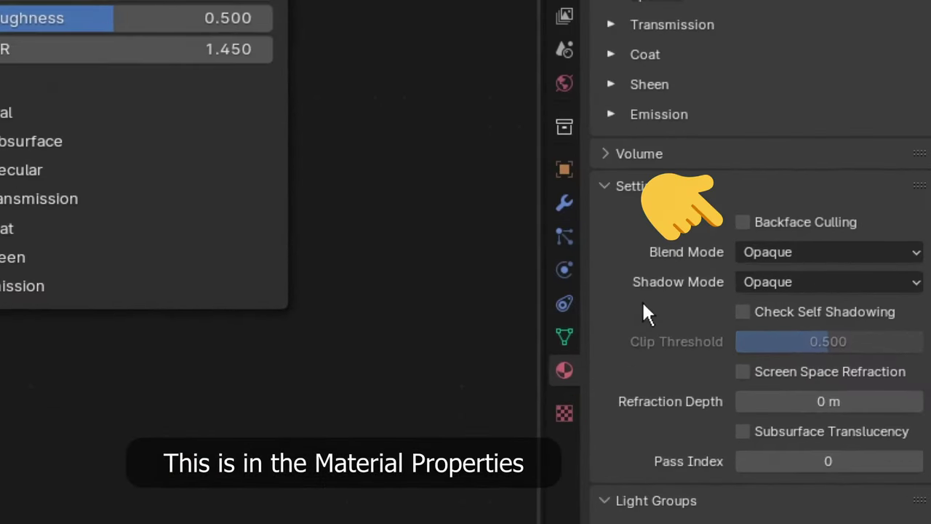
- Set the Brush material's Blend Mode to Alpha Hashed and its Shadow Mode to Alpha Clip
click(840, 285)
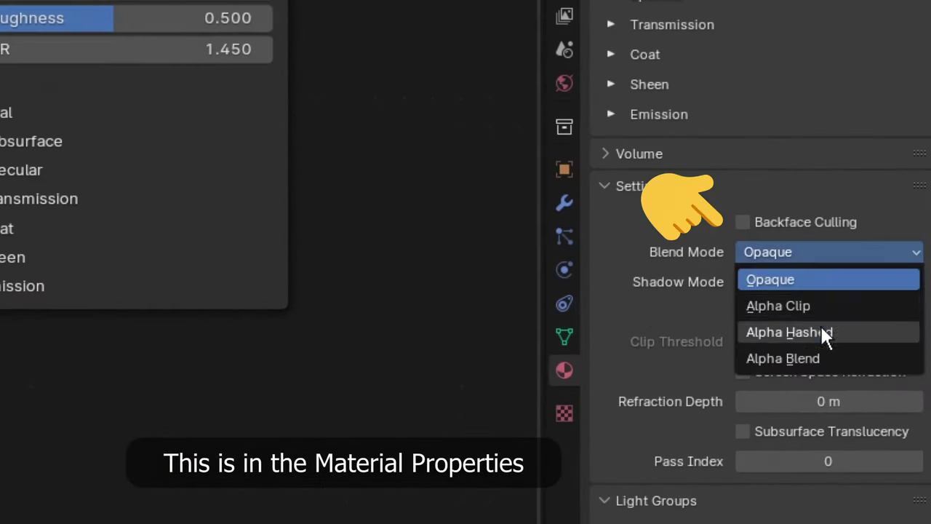
click(820, 332)
click(820, 283)
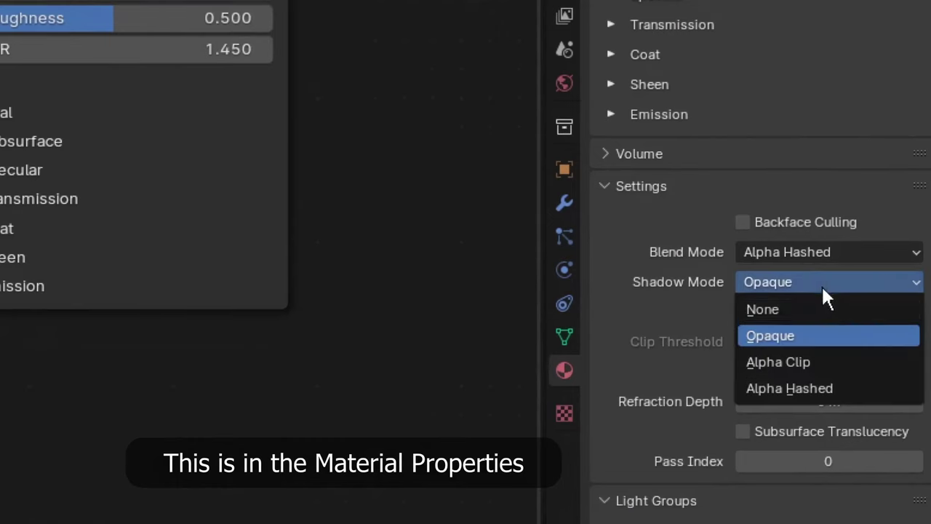
click(817, 365)
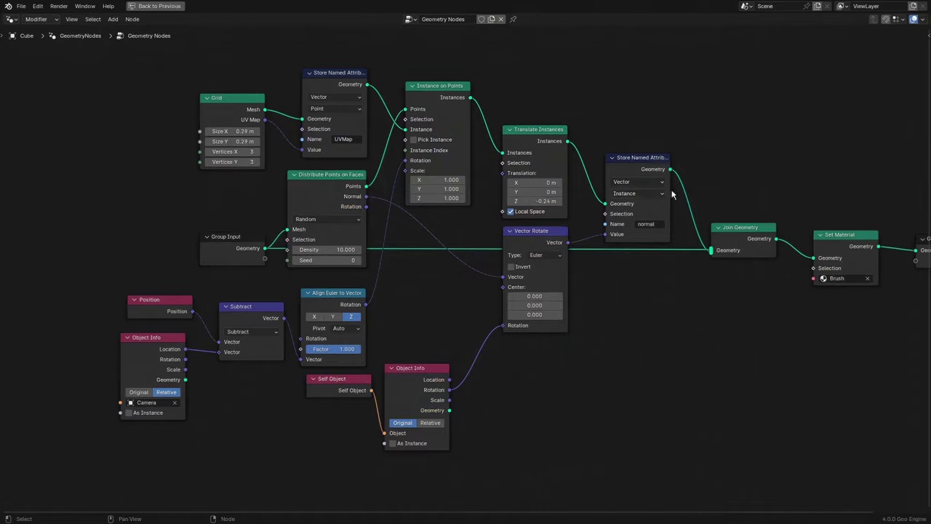
scroll(721, 172, up, 6)
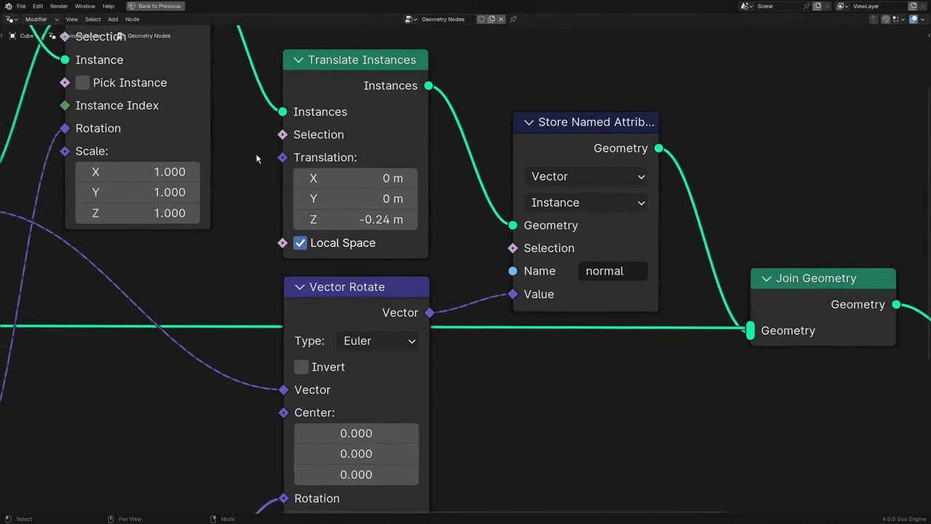
middle_drag(256, 158, 200, 176)
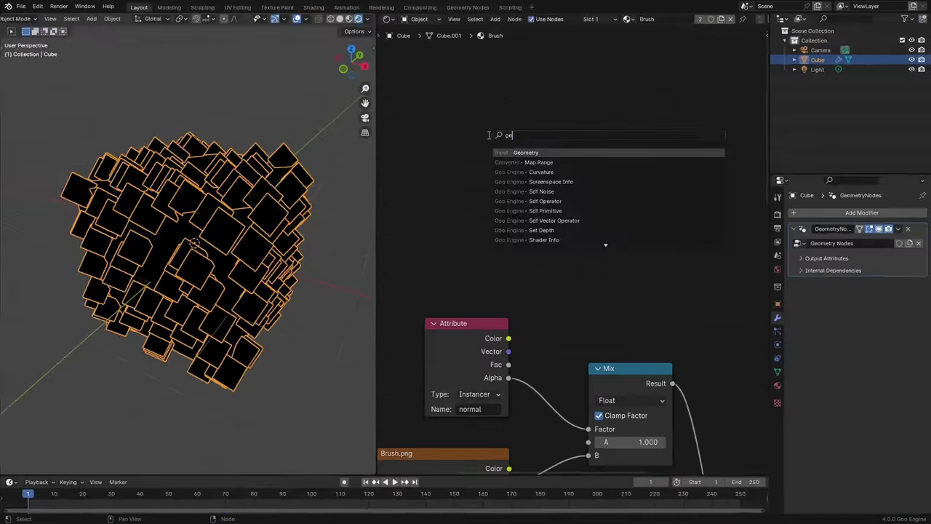
- Add a Geometry node above the normal Attribute node and a Mix node beside it set to Vector
key(Return)
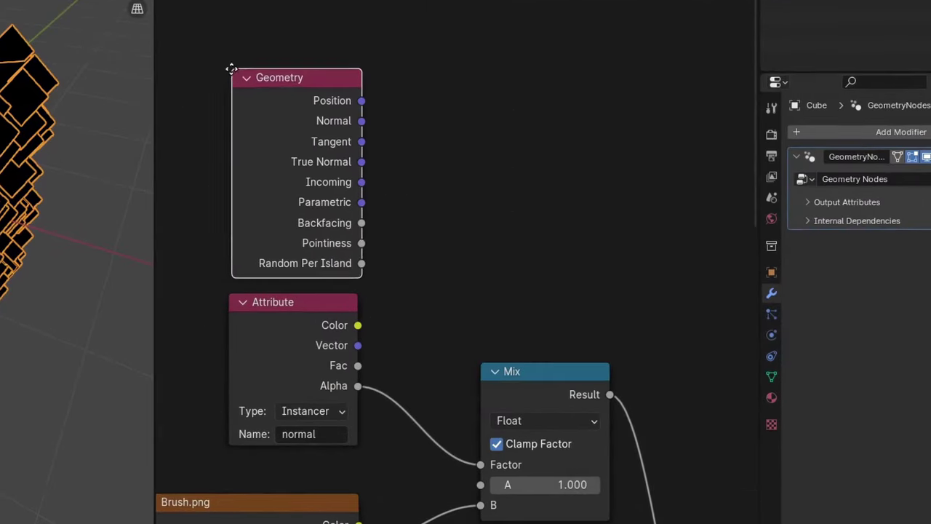
key(shift+a)
text(mix)
key(Return)
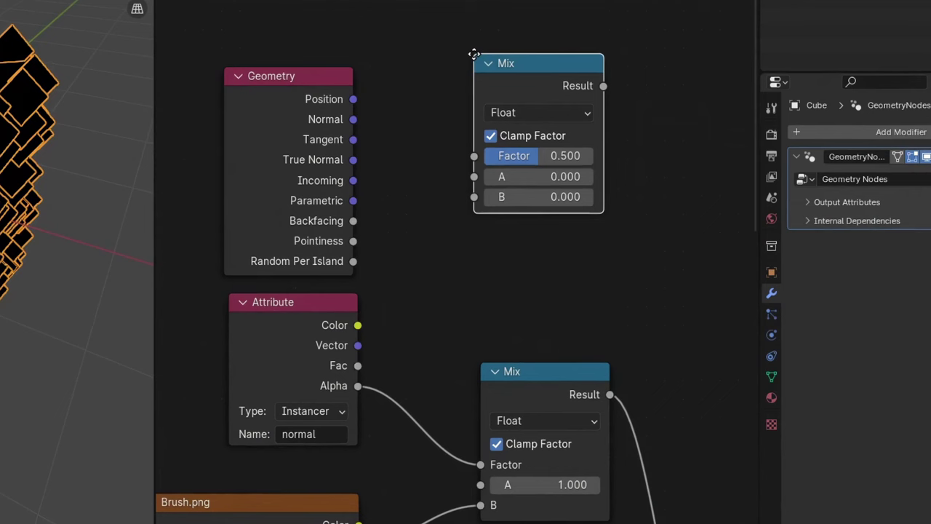
click(474, 56)
click(534, 112)
click(534, 179)
drag(531, 78, 531, 52)
- Feed the Geometry Normal into the Vector Mix's A and the normal Attribute's Vector and Alpha into B and Factor, then preview the Mix
drag(352, 119, 477, 174)
drag(357, 345, 477, 195)
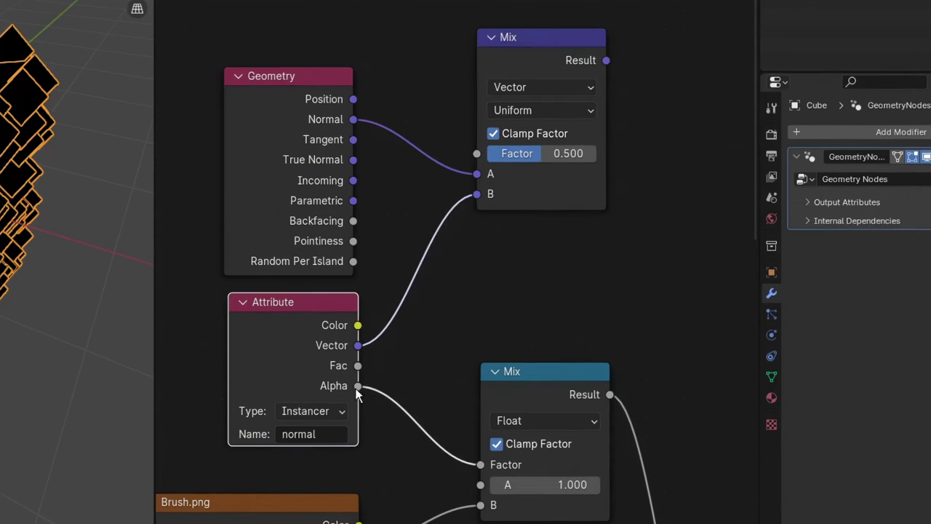
drag(357, 386, 477, 154)
ctrl+shift+click(553, 52)
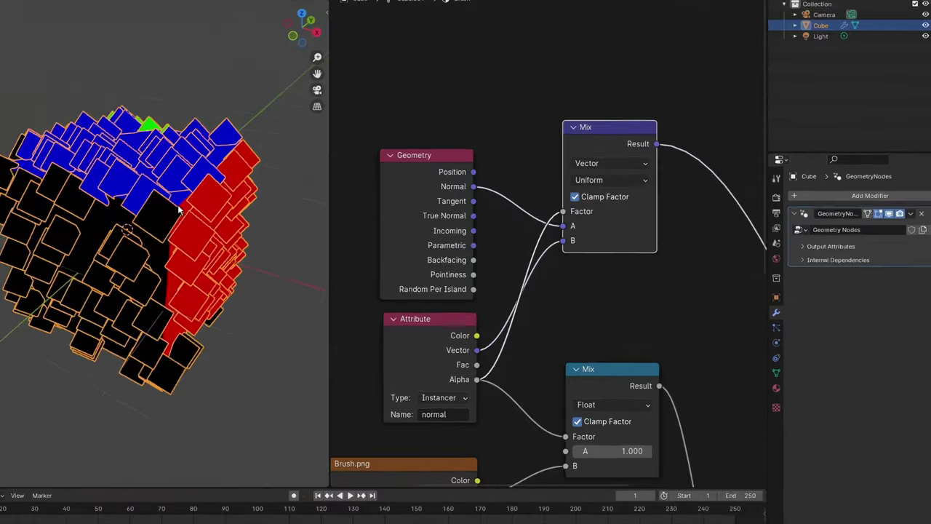
middle_drag(179, 208, 245, 237)
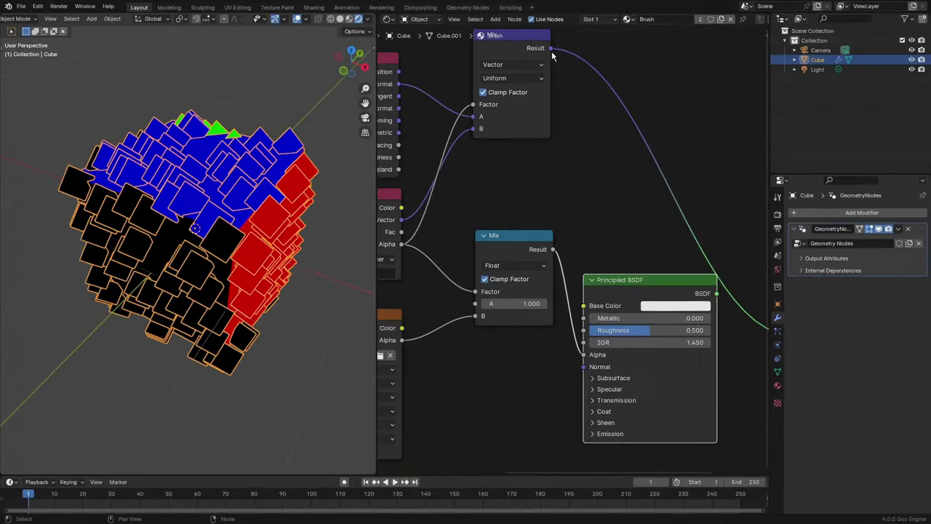
- Connect the Vector Mix node's Result to the Principled BSDF's Normal input
drag(552, 48, 603, 218)
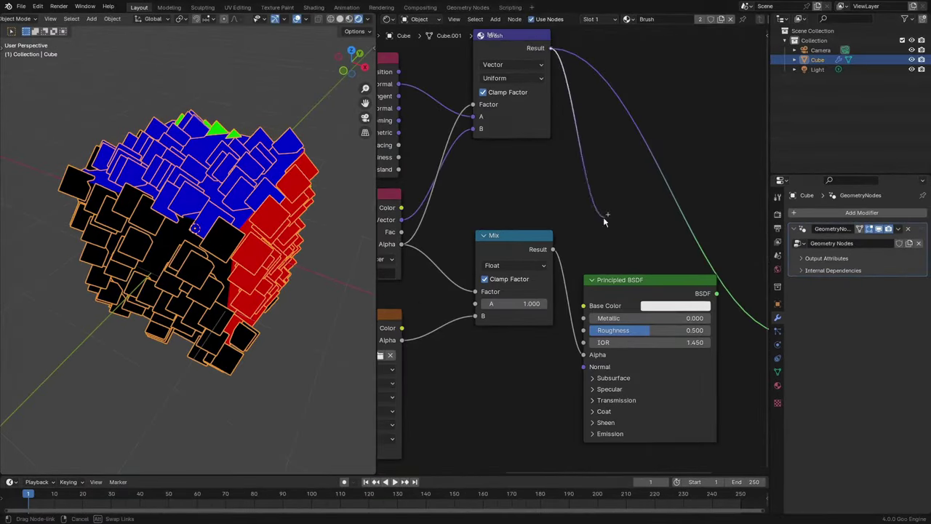
drag(583, 360, 584, 366)
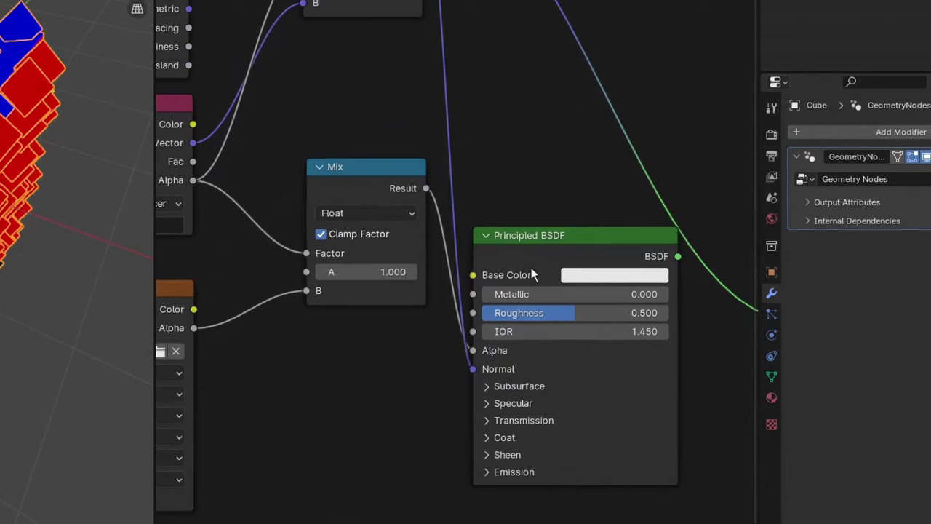
drag(621, 300, 626, 161)
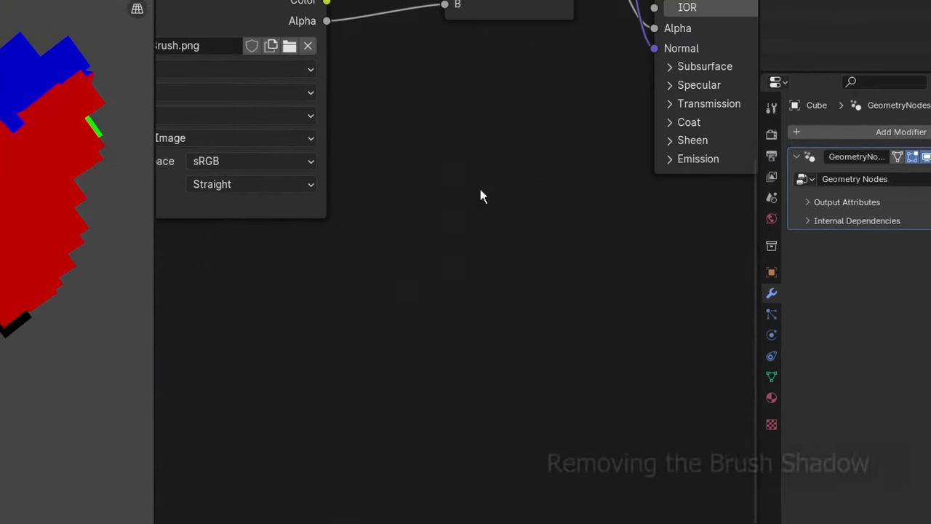
- Add a Math node set to Multiply in the empty area near the Brush.png node
key(shift+a)
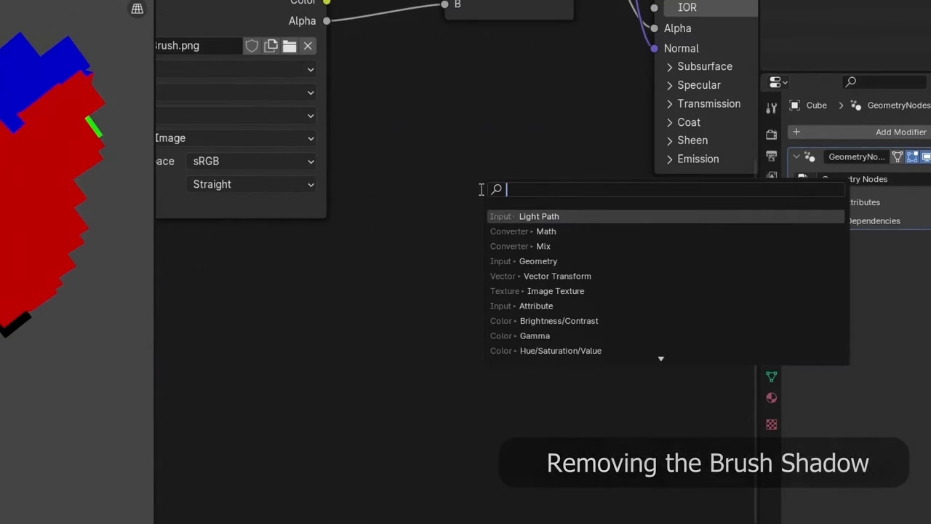
text(ma)
key(Return)
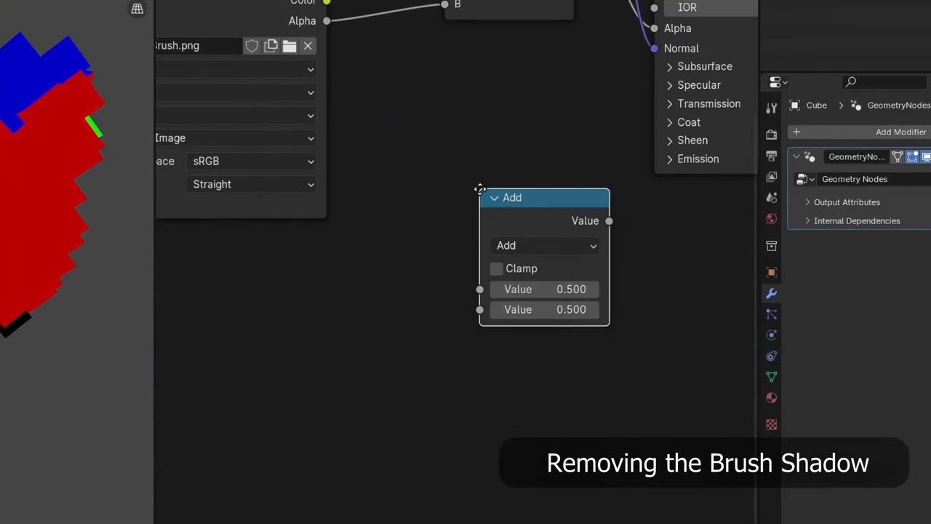
click(416, 192)
click(458, 250)
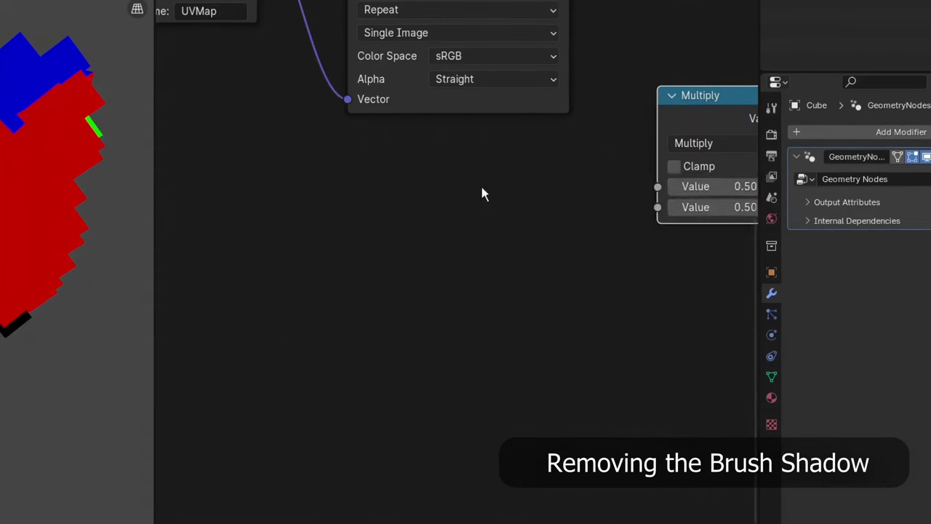
- Add a Light Path node and use Multiply to combine its Is Camera Ray with the Brush.png Alpha before the Float Mix's B
key(shift+a)
text(lightp)
key(Return)
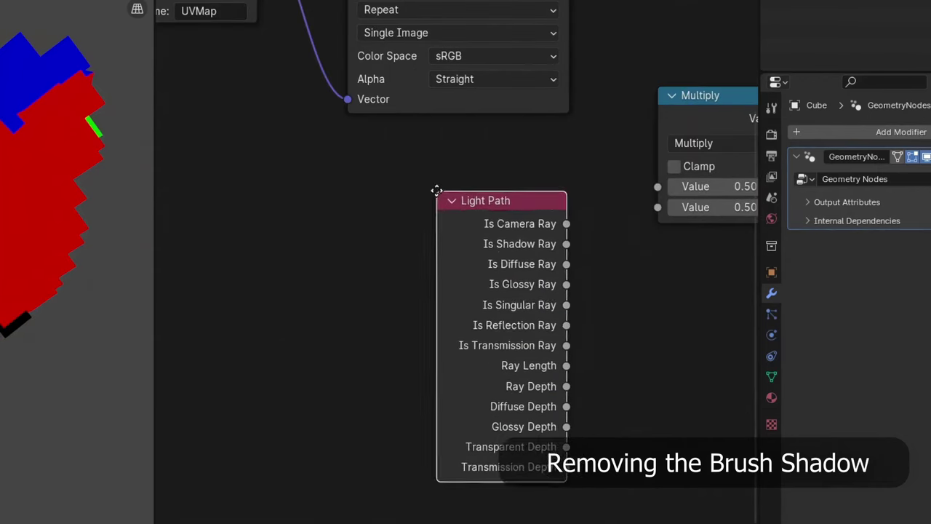
click(437, 190)
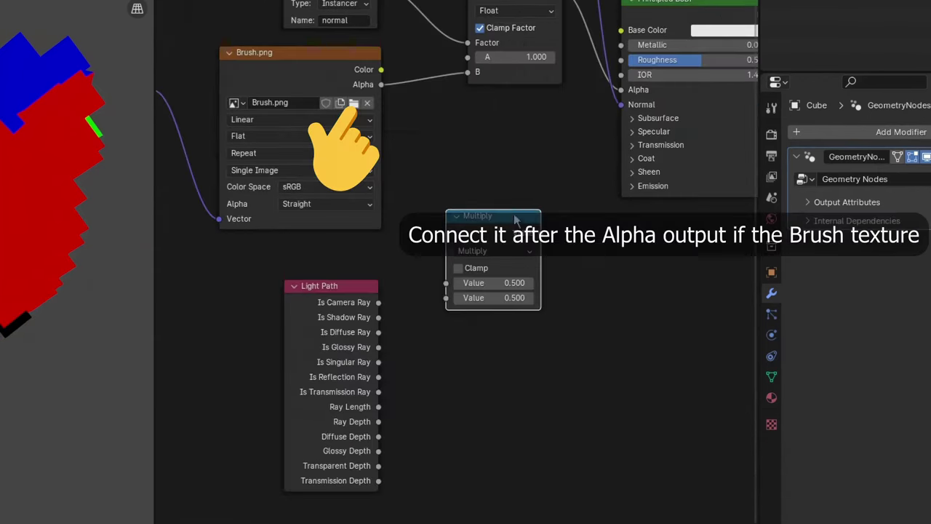
mouse_move(515, 214)
mouse_down()
mouse_move(473, 73)
mouse_move(504, 85)
mouse_up()
drag(379, 305, 438, 177)
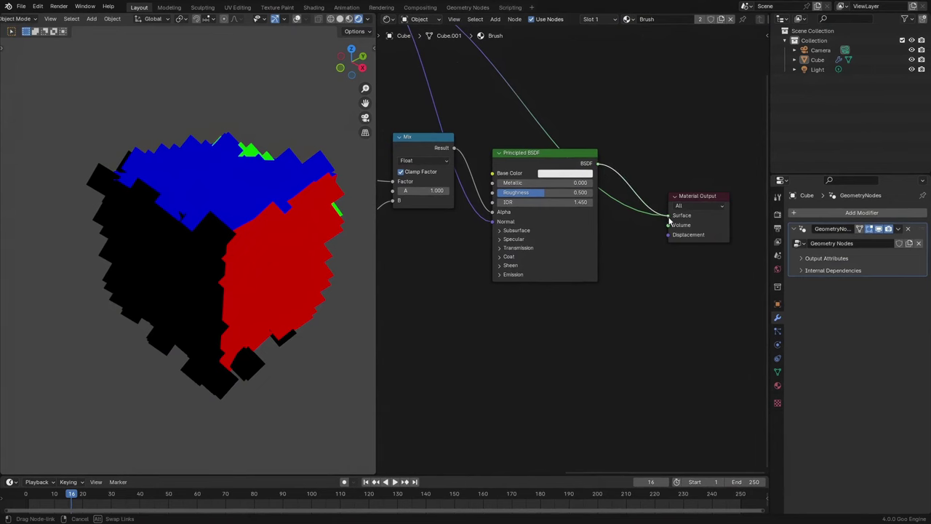
- Connect the Principled BSDF output to the Material Output's Surface and view the shaded cube
drag(669, 218, 669, 217)
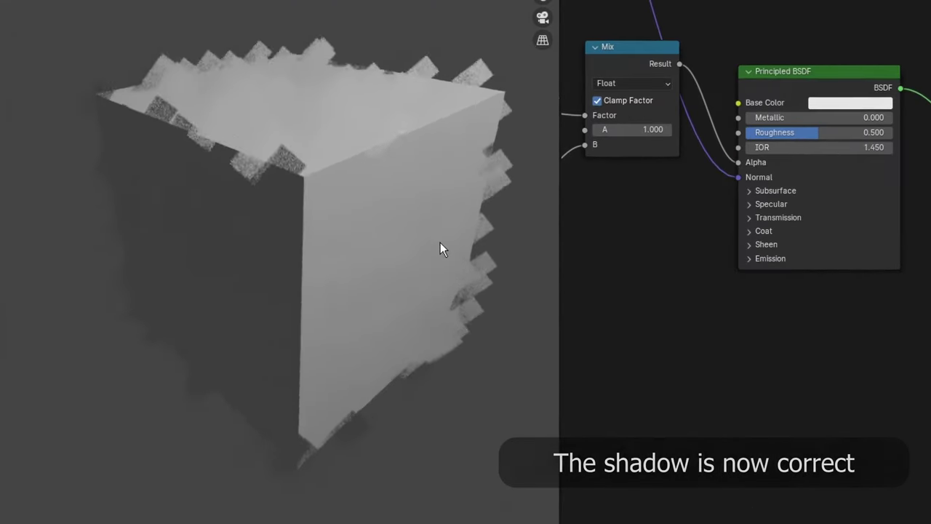
mouse_move(441, 242)
middle_down()
mouse_move(404, 244)
mouse_move(432, 221)
mouse_move(441, 234)
middle_up()
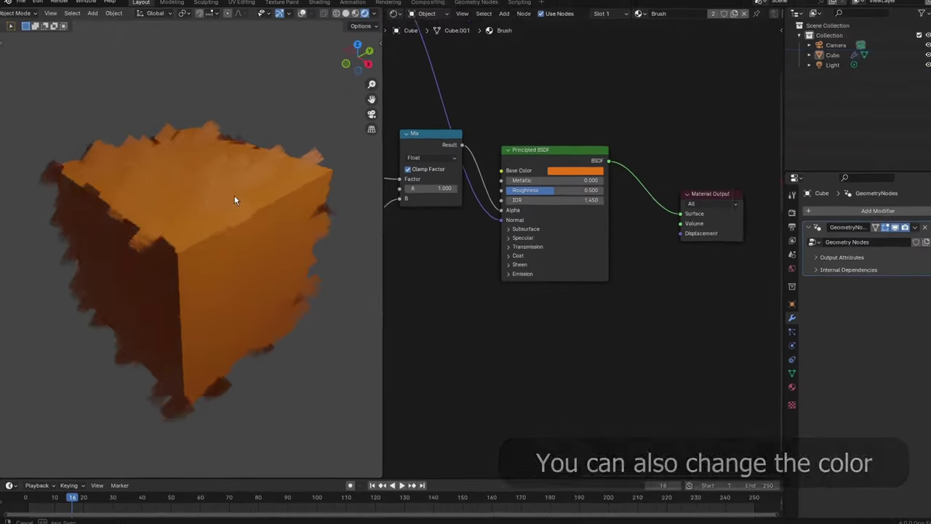
- Switch the node area to the Geometry Node Editor and increase the Density of Distribute Points on Faces
click(394, 14)
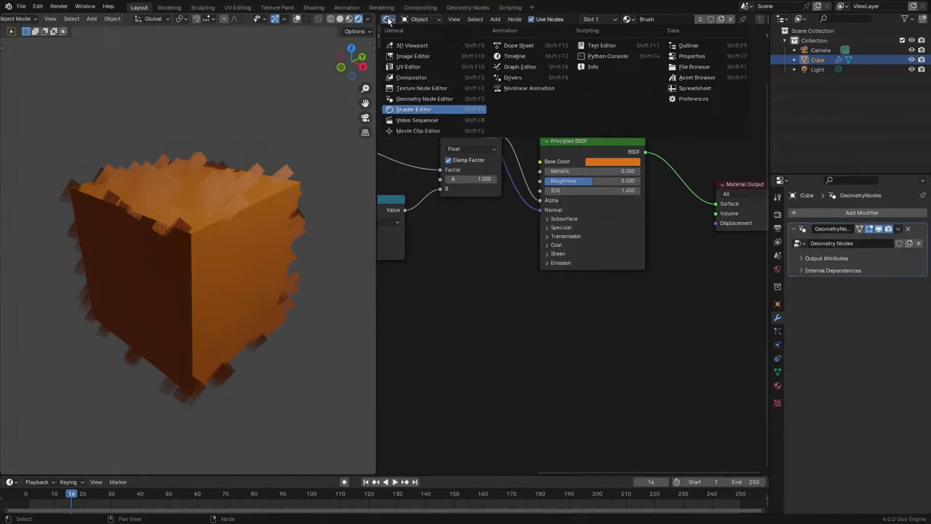
click(434, 100)
scroll(596, 230, up, 3)
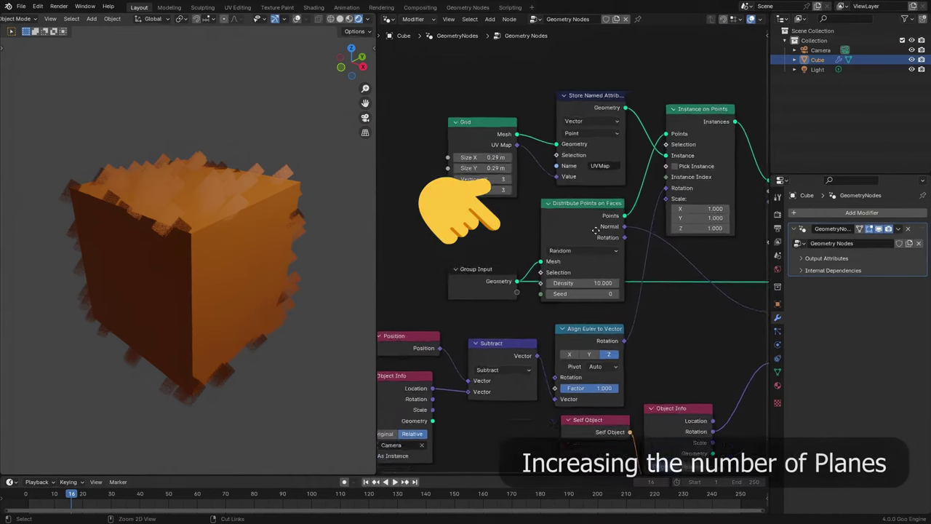
scroll(575, 240, up, 4)
drag(575, 324, 633, 325)
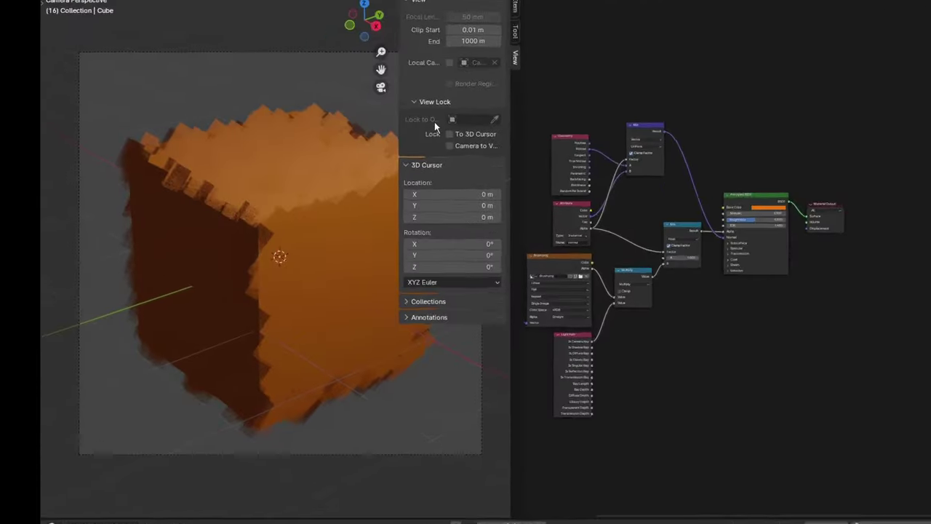
- Hide the 3D viewport's sidebar and orbit around the cube in camera view
key(n)
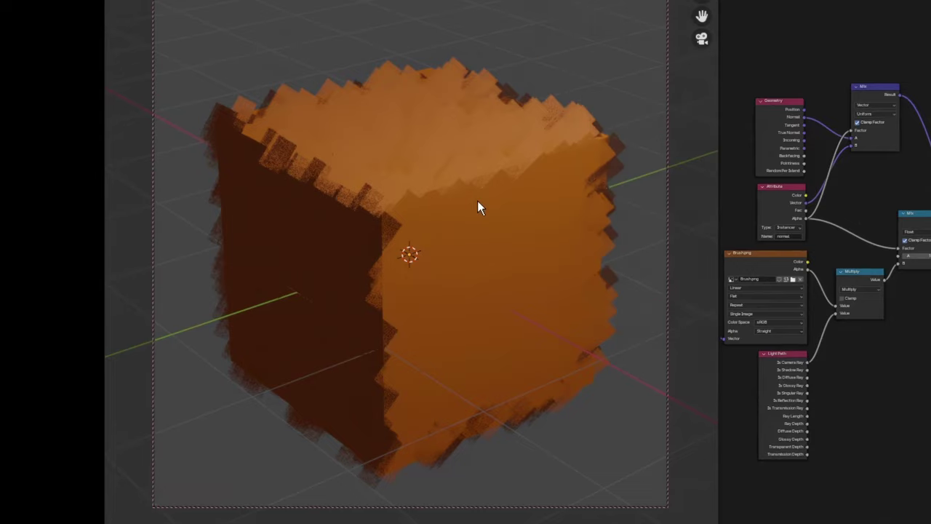
key(z)
mouse_move(478, 208)
middle_down()
mouse_move(129, 212)
mouse_move(649, 206)
mouse_move(335, 209)
mouse_move(414, 238)
middle_up()
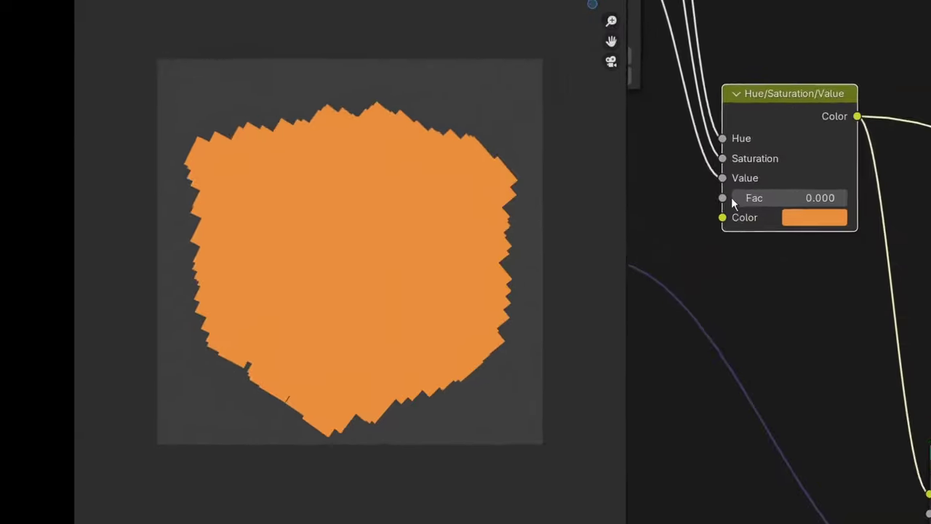
drag(873, 118, 930, 118)
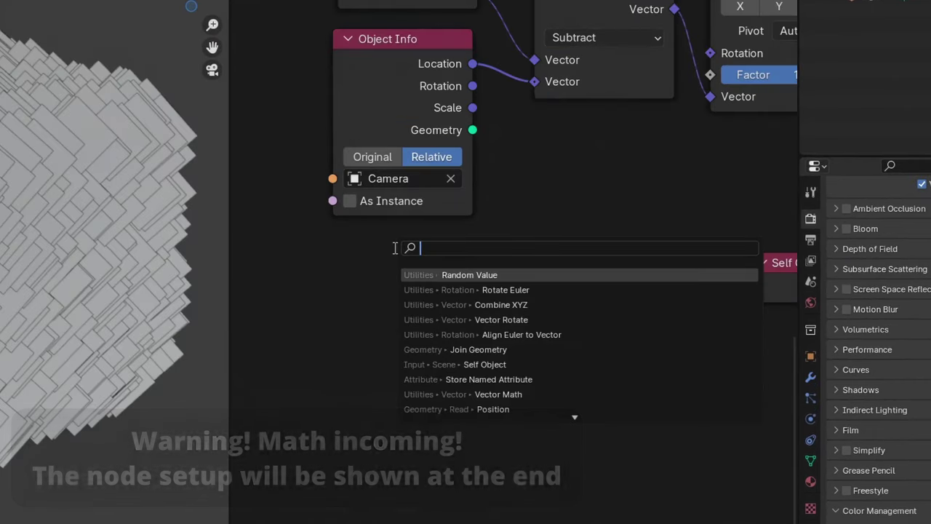
- Add Combine XYZ, Vector Math and Vector Rotate nodes near the Camera's Object Info node in the geometry node tree
text(xy)
key(Return)
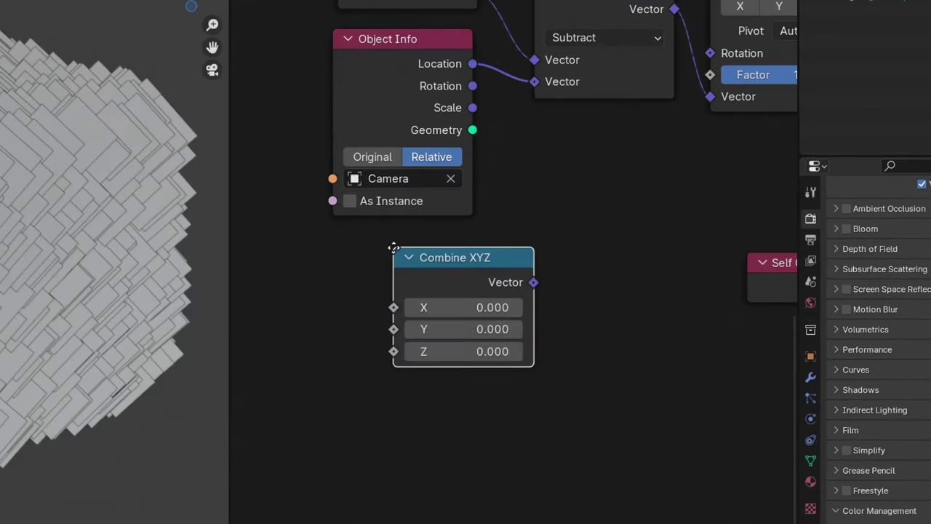
click(298, 291)
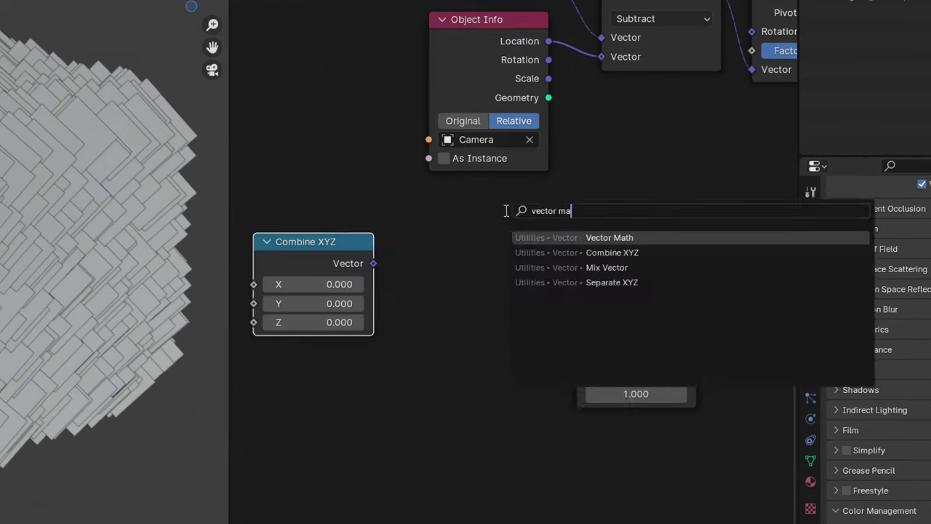
key(Return)
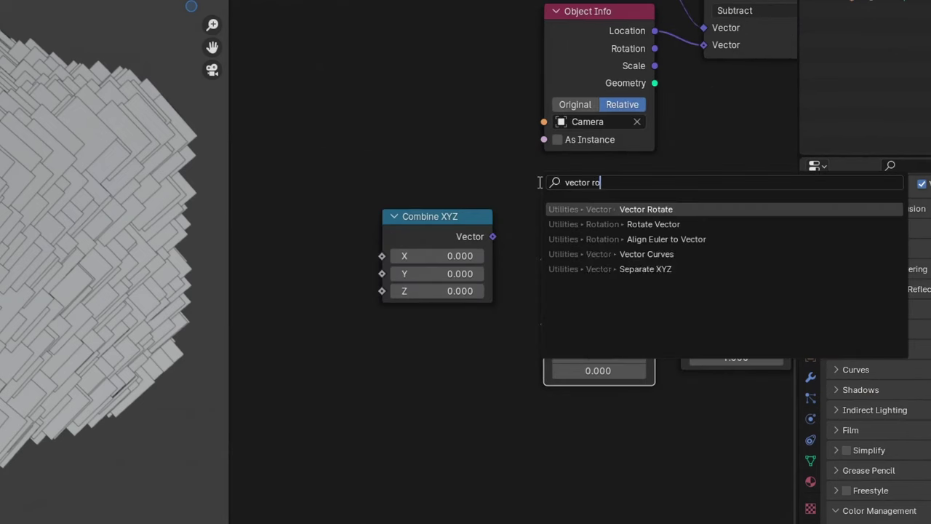
key(Return)
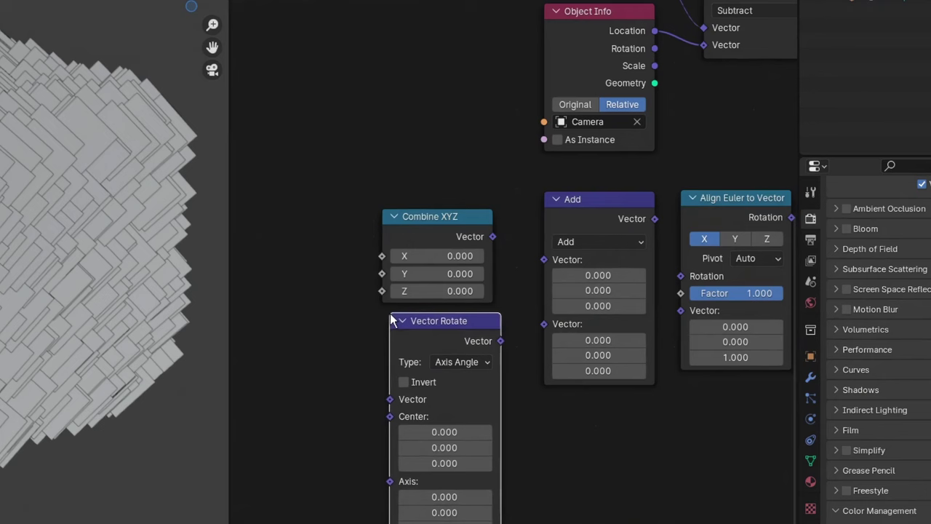
- Set the Combine XYZ node's Y to 1 and connect its Vector output to the Vector Rotate node's Vector input
click(393, 320)
scroll(509, 262, up, 2)
click(557, 201)
text(1)
key(Return)
drag(561, 144, 379, 197)
drag(481, 367, 481, 359)
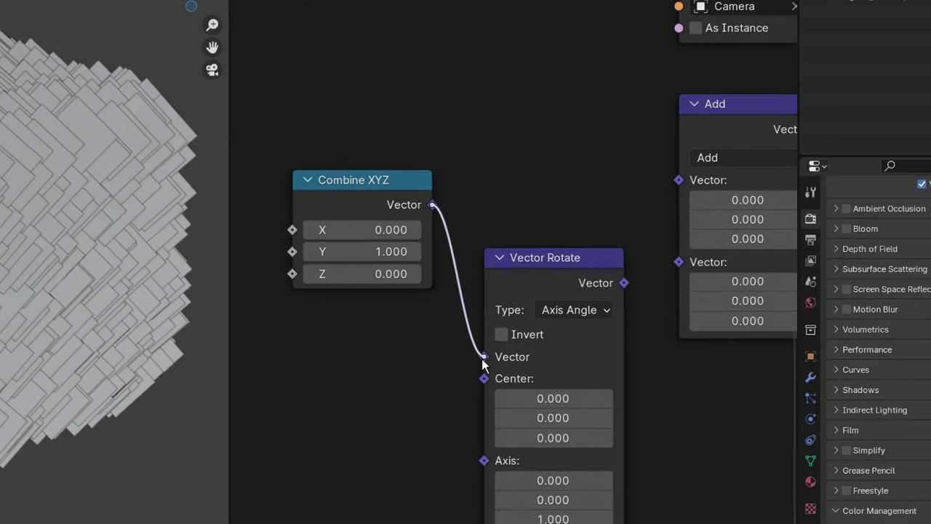
drag(523, 295, 516, 191)
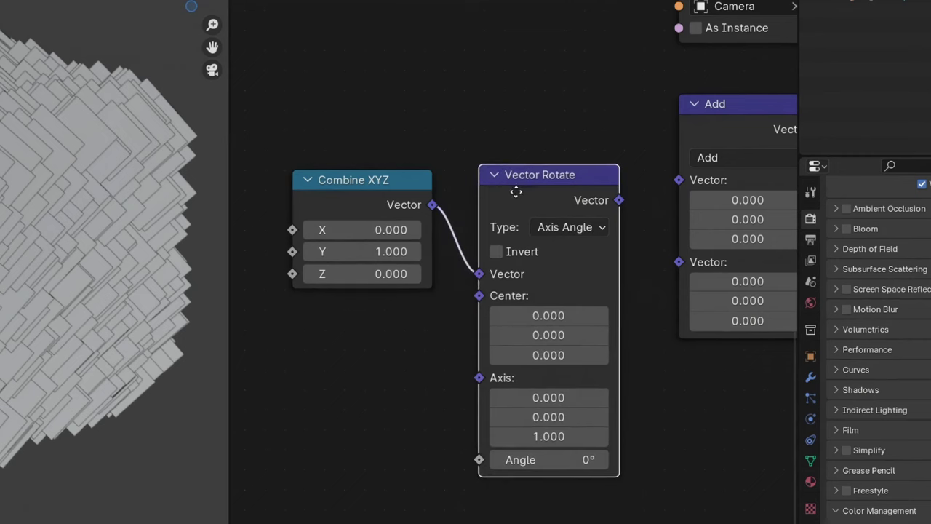
- Change the Vector Rotate type to Euler and feed its Rotation from the Camera's Object Info Rotation output
scroll(539, 291, up, 1)
click(527, 255)
click(544, 371)
middle_drag(595, 198, 489, 310)
scroll(489, 309, down, 3)
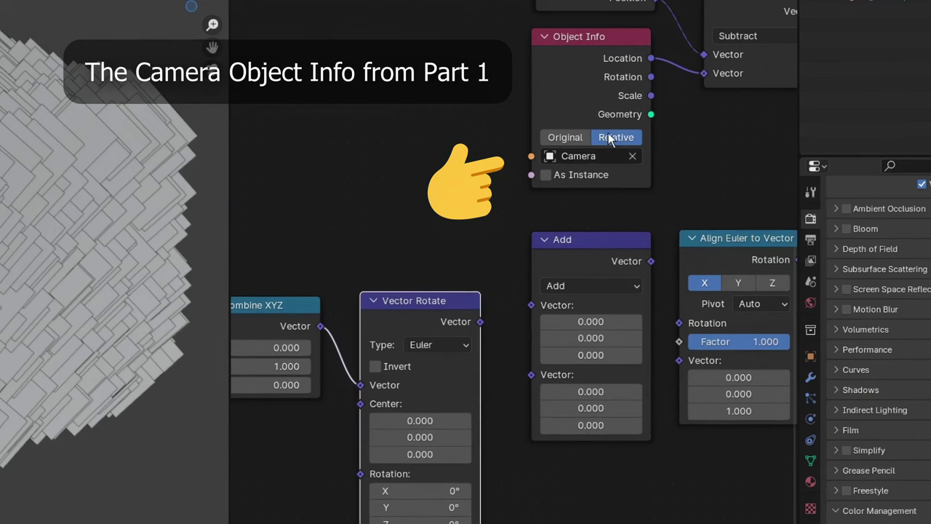
drag(651, 77, 362, 474)
scroll(502, 291, down, 2)
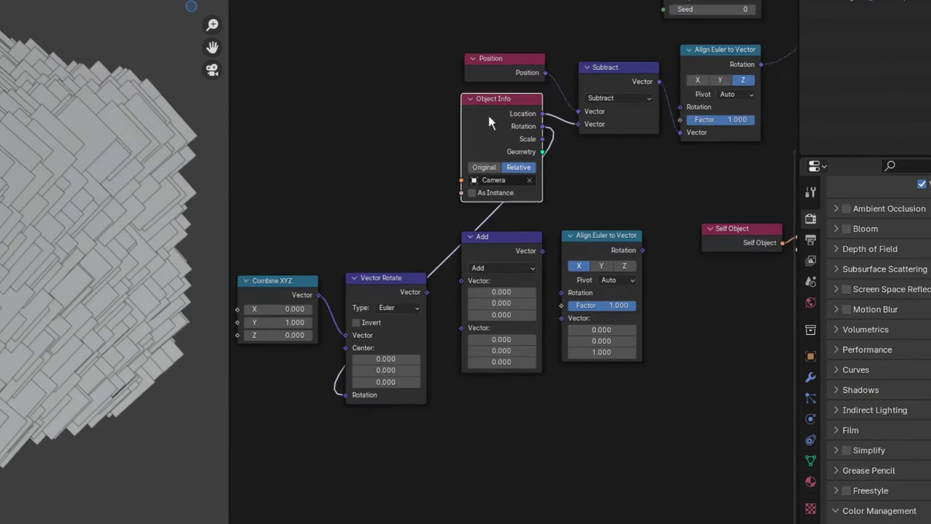
- Move the Camera's Object Info node clear of the other nodes and change the Add vector math node to Cross Product
drag(490, 124, 285, 115)
scroll(466, 329, up, 3)
click(509, 231)
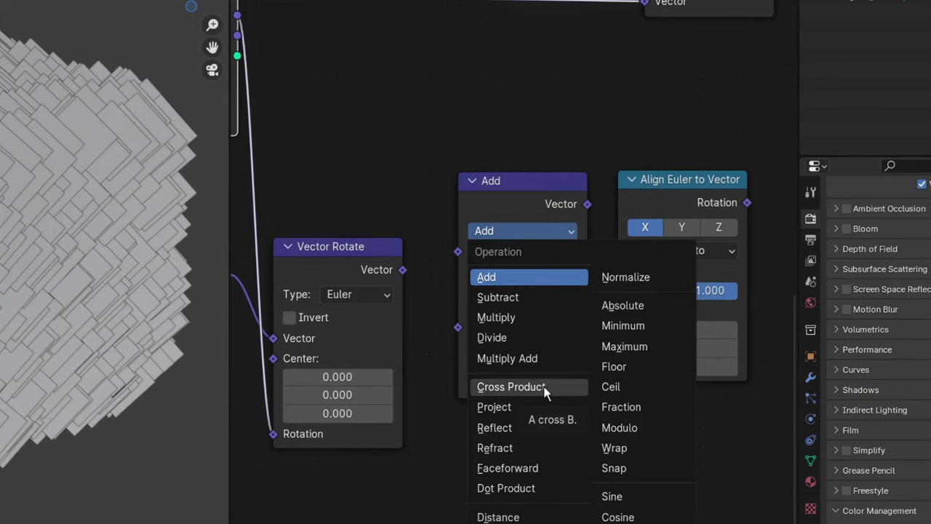
click(543, 386)
middle_drag(572, 270, 525, 284)
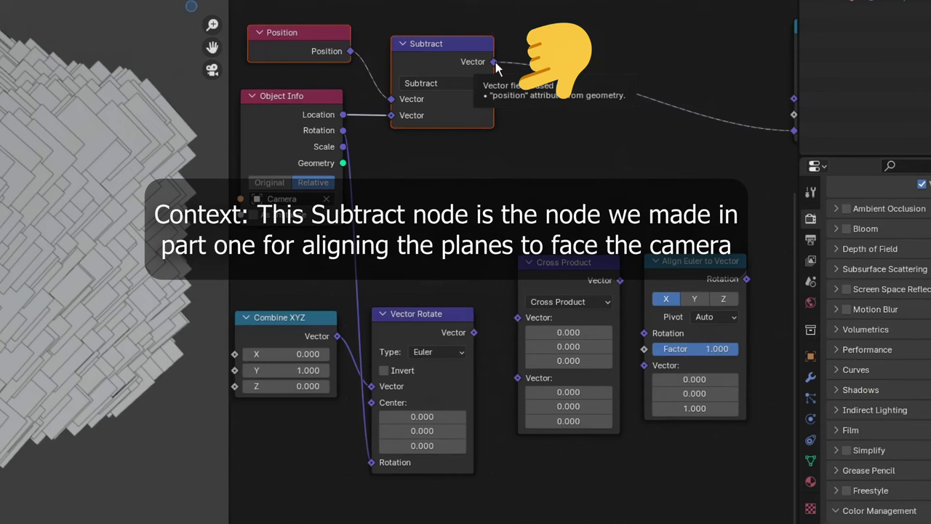
- Connect the Subtract node's Vector and the Vector Rotate output to the two Vector inputs of Cross Product
drag(496, 62, 550, 261)
drag(529, 326, 519, 322)
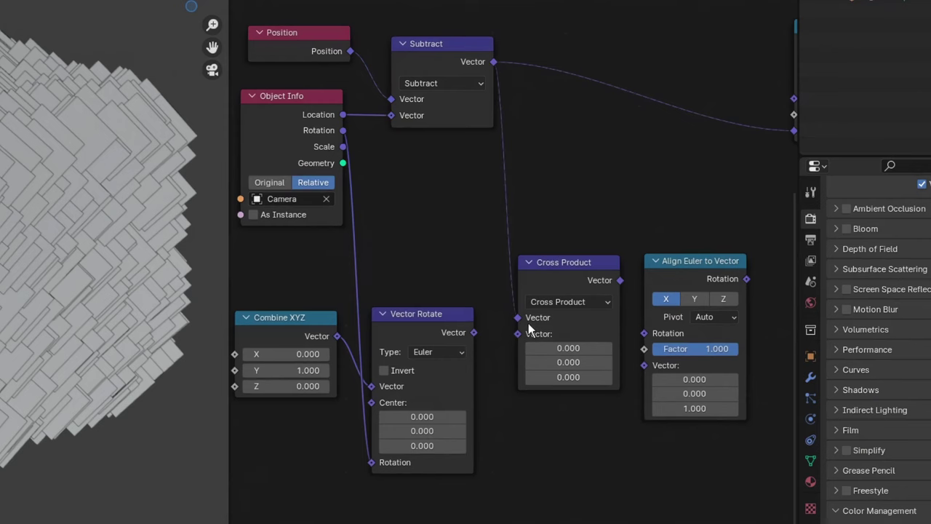
scroll(515, 332, up, 1)
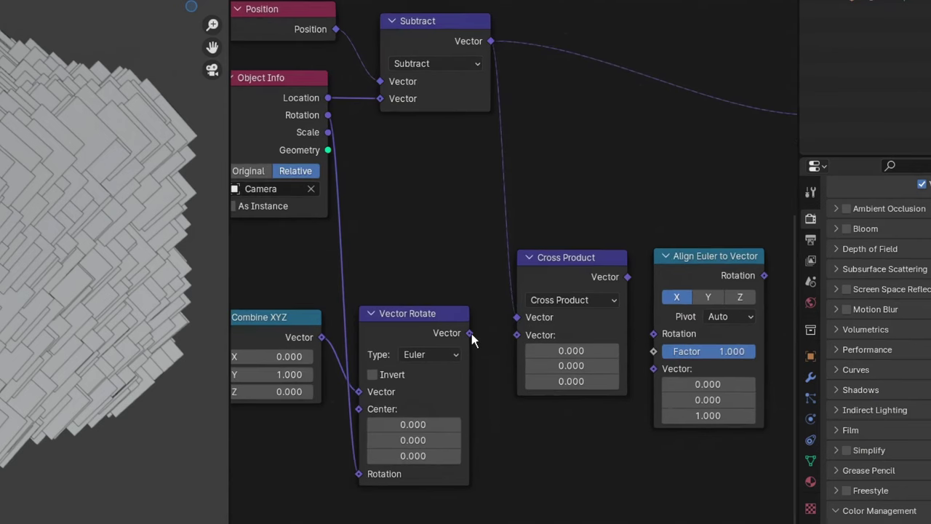
scroll(472, 333, down, 1)
middle_drag(472, 333, 387, 291)
drag(384, 294, 427, 295)
- Insert the X-axis Align Euler to Vector after the Z-axis one and connect the Cross Product output to its Vector input
drag(579, 243, 591, 194)
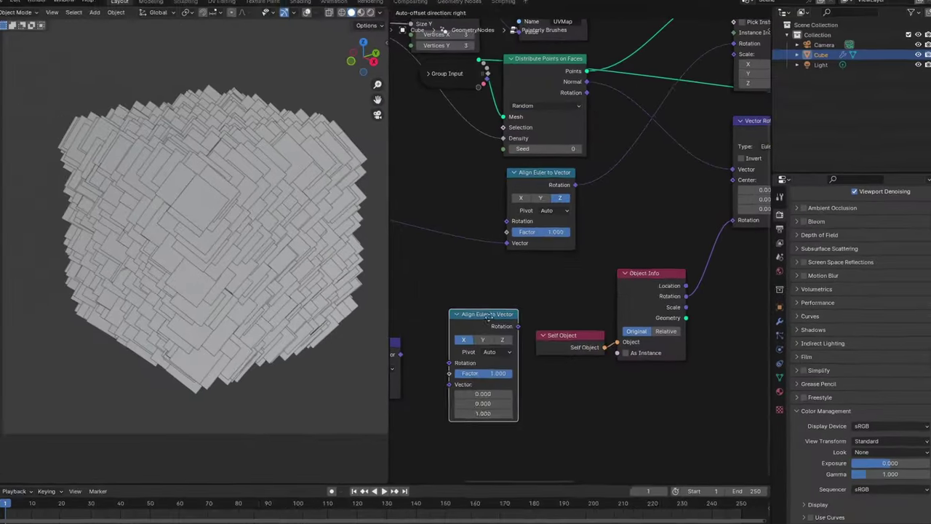
key(shift+d)
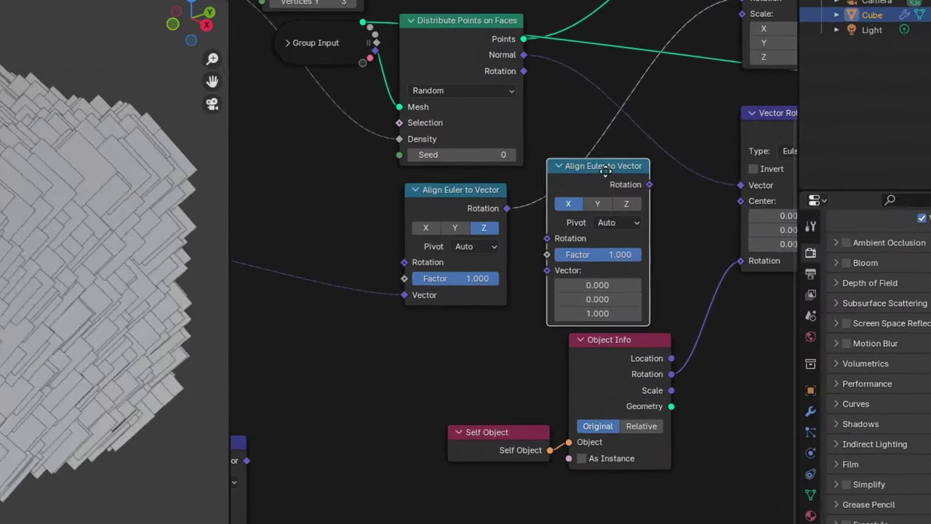
click(623, 164)
middle_drag(642, 142, 491, 332)
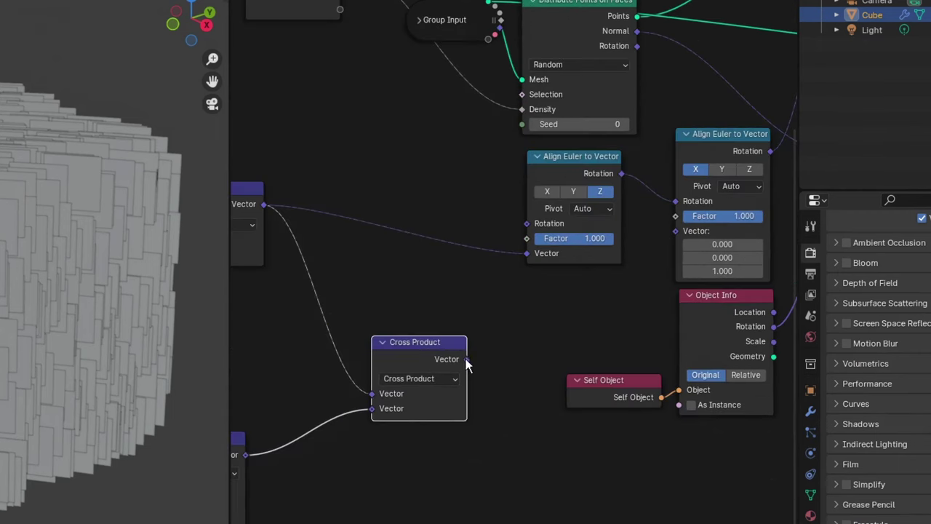
drag(466, 358, 676, 236)
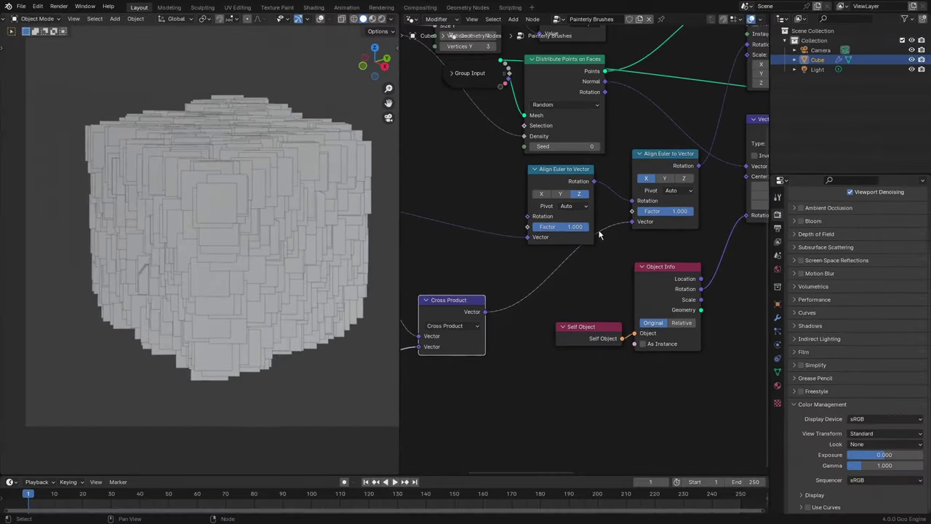
- Insert a Rotate Euler node between the last Align Euler to Vector and Instance on Points, moving Vector Rotate out of the way
key(shift+a)
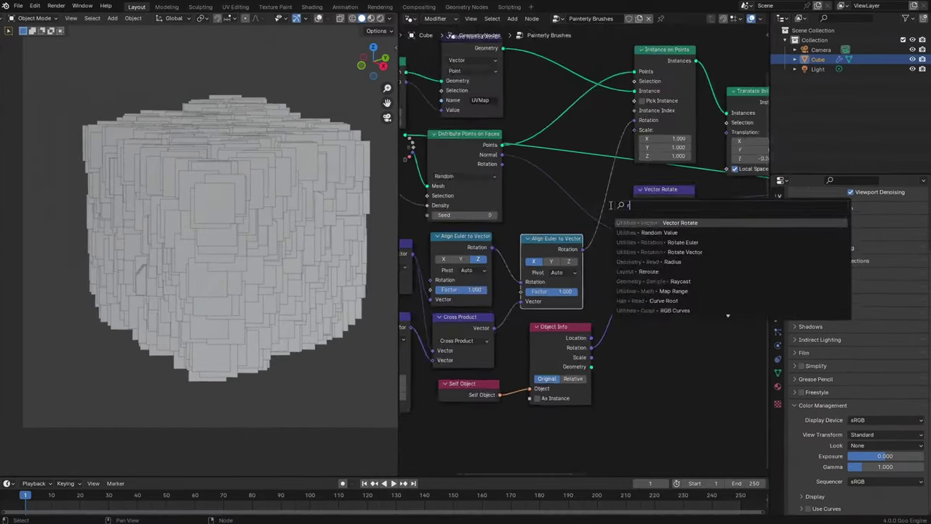
text(rotate)
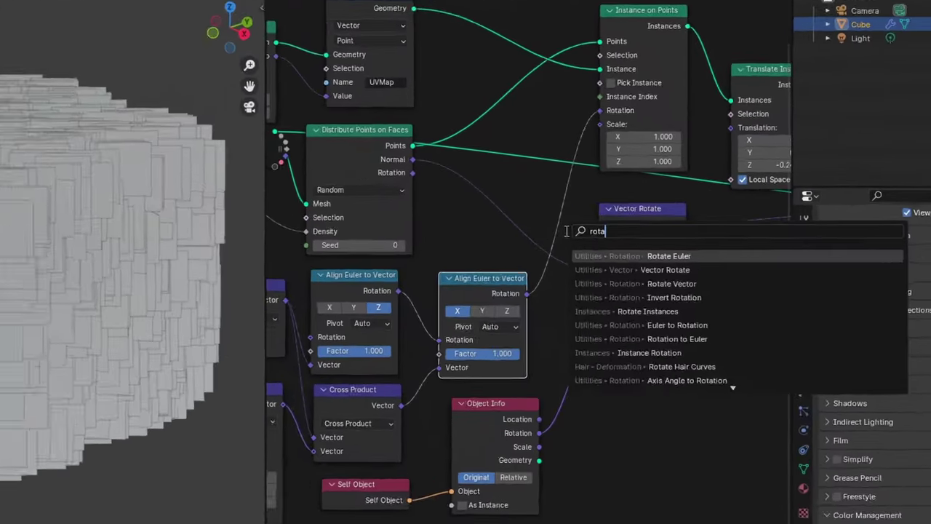
key(Return)
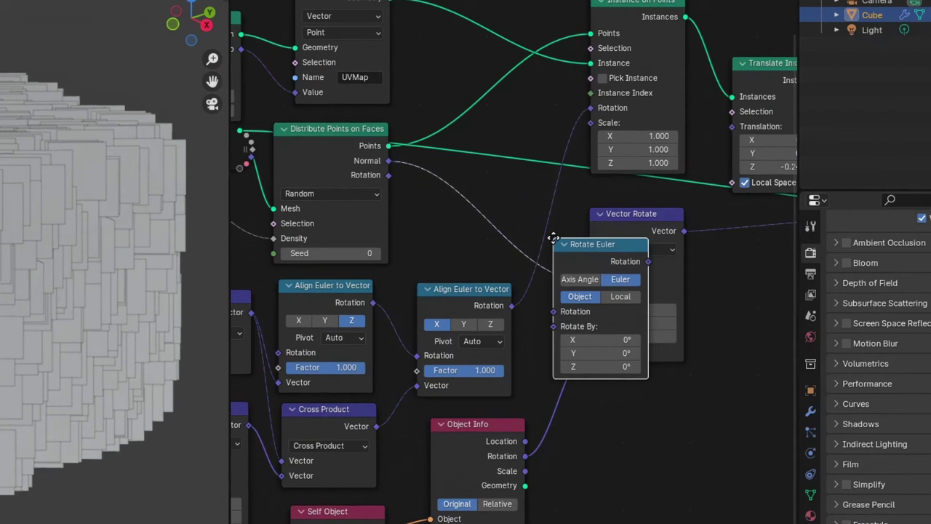
drag(552, 238, 524, 177)
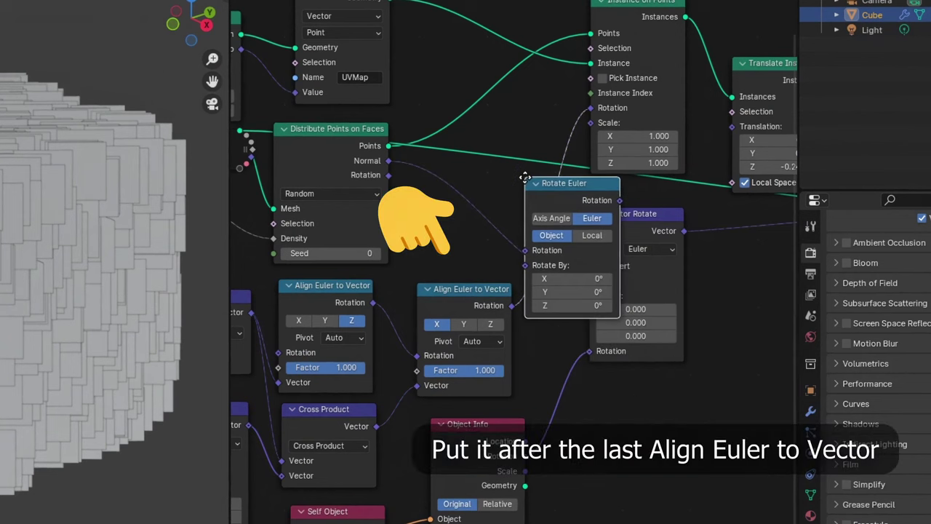
click(516, 183)
middle_drag(666, 212, 504, 218)
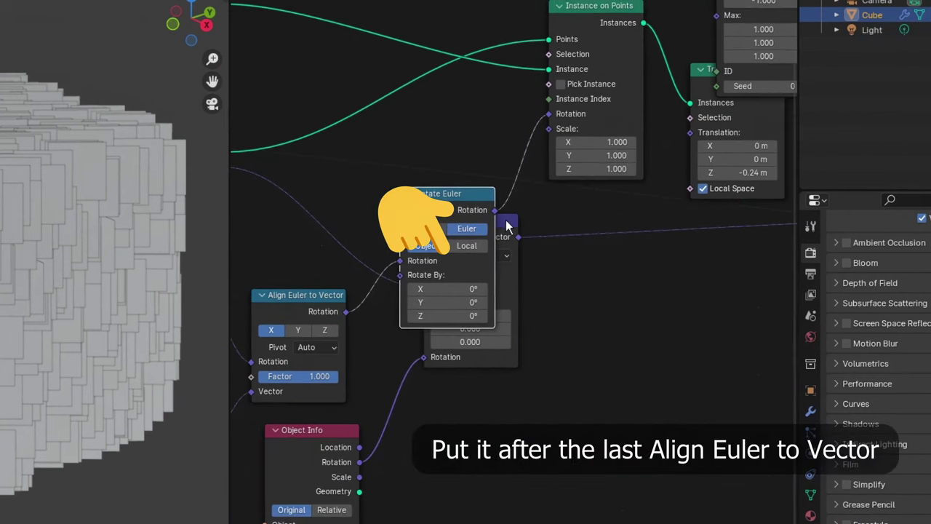
drag(506, 223, 486, 345)
- Set the Rotate Euler node to Local space and adjust its Z rotation
middle_drag(486, 345, 553, 358)
click(536, 259)
scroll(519, 309, up, 4)
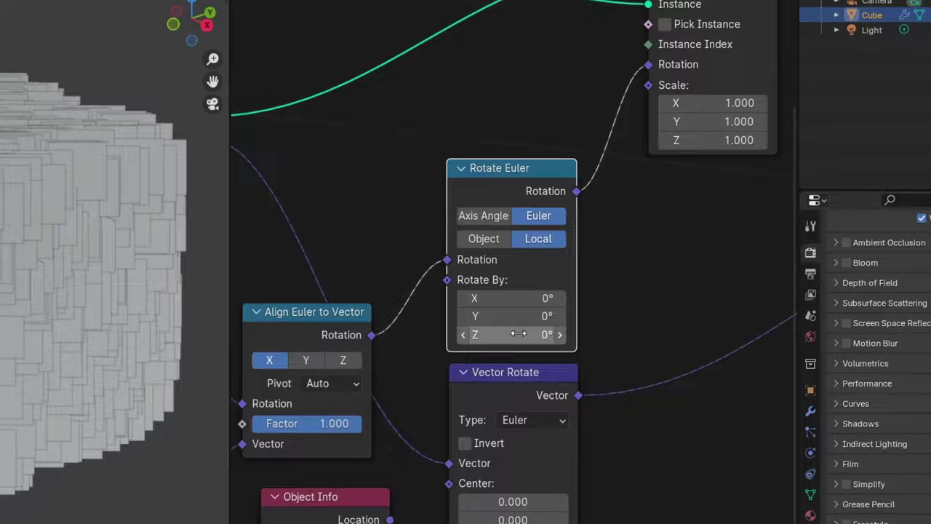
drag(518, 333, 552, 333)
drag(562, 287, 602, 268)
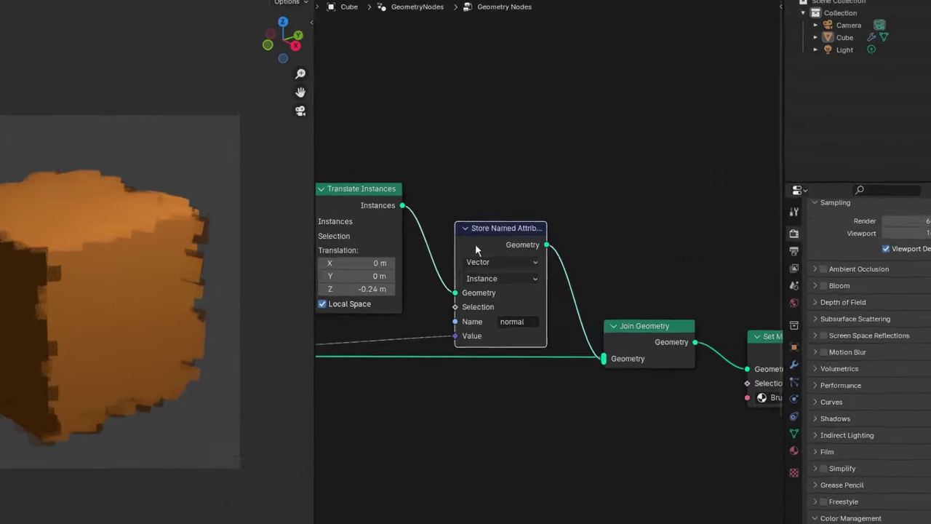
- Duplicate the Store Named Attribute node, insert the copy before Join Geometry, and name its attribute "random"
key(shift+d)
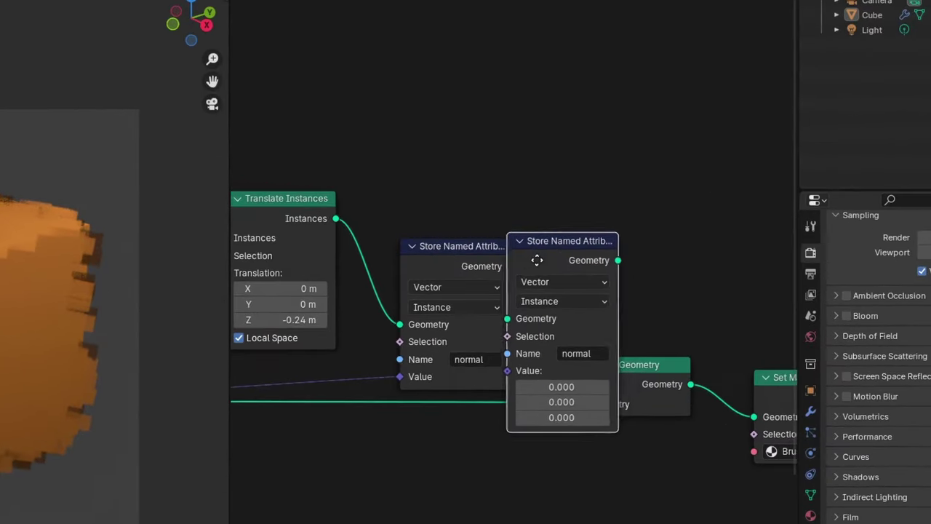
click(598, 259)
click(653, 353)
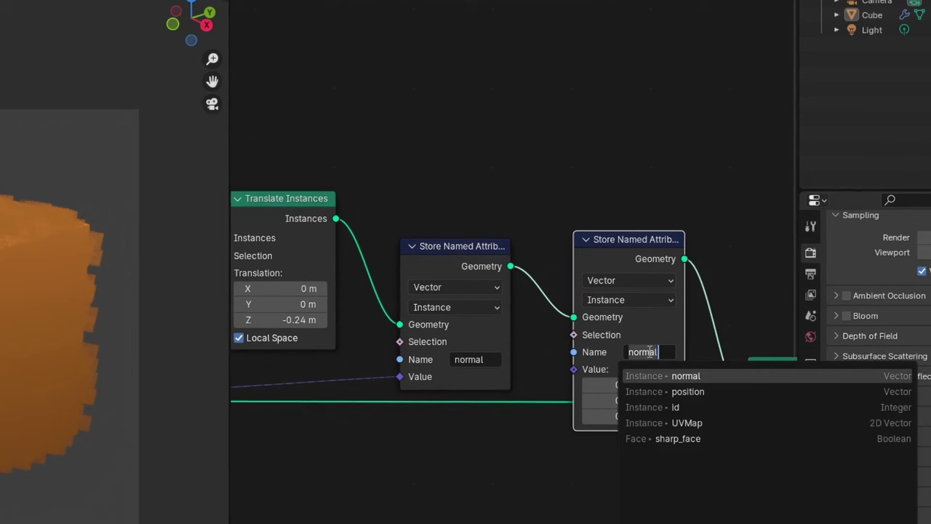
text(random)
key(Return)
- Add a Random Value node above the Store Named Attribute nodes and set its data type to Vector
key(shift+a)
text(random)
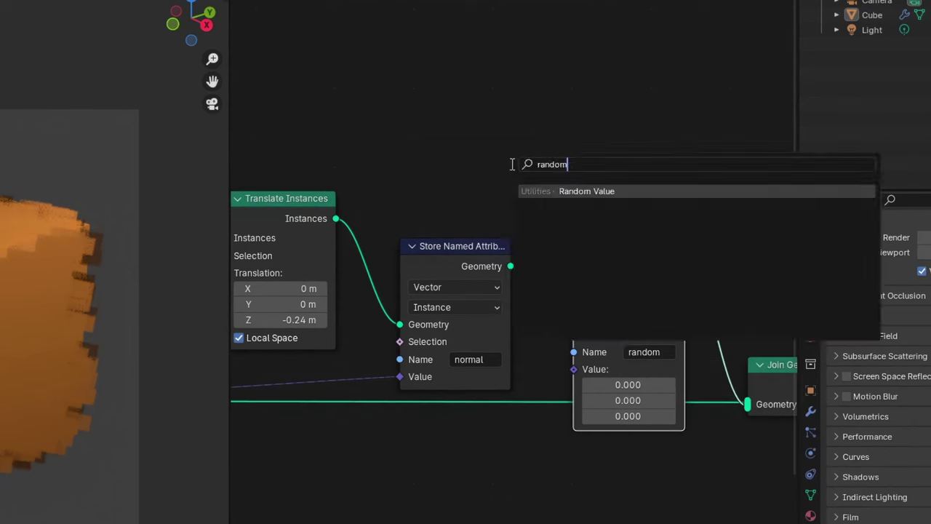
key(Return)
click(426, 11)
click(475, 62)
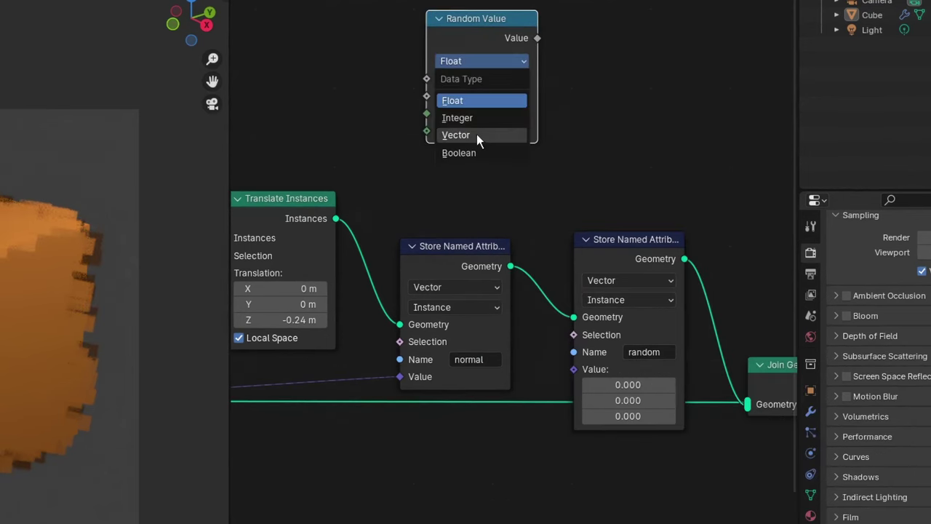
click(476, 134)
- Set all Min components of Random Value to -1 and connect its Value output to the "random" attribute's Value
text(-)
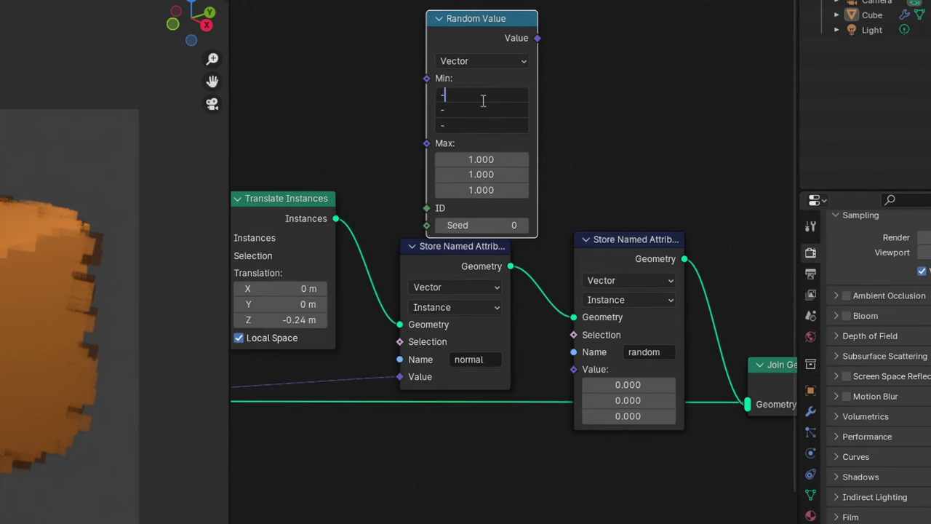
text(1)
key(Return)
drag(490, 42, 483, 32)
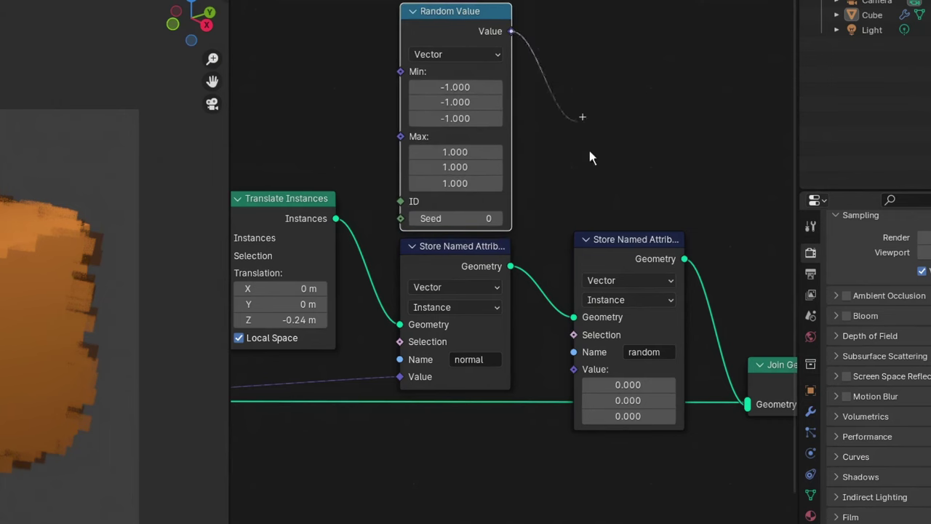
drag(574, 370, 574, 369)
- Switch the node area to the Shader Editor and add a Hue/Saturation/Value node above the Principled BSDF
click(243, 9)
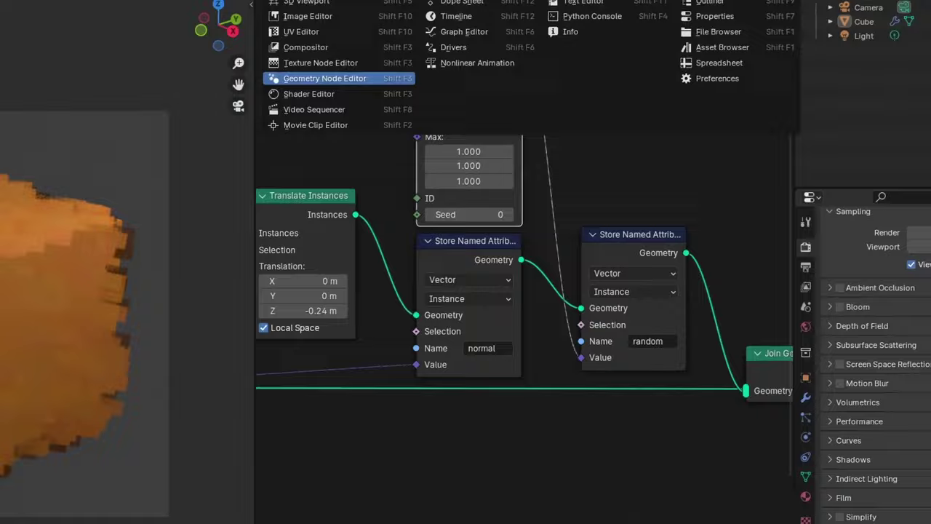
click(289, 92)
key(shift+a)
text(hyue)
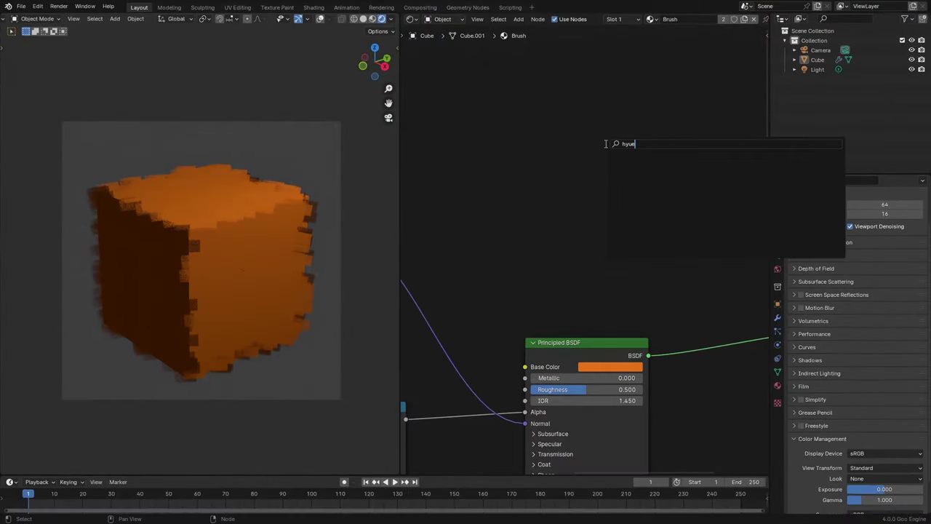
key(BackSpace)
key(BackSpace)
key(BackSpace)
text(ue sa)
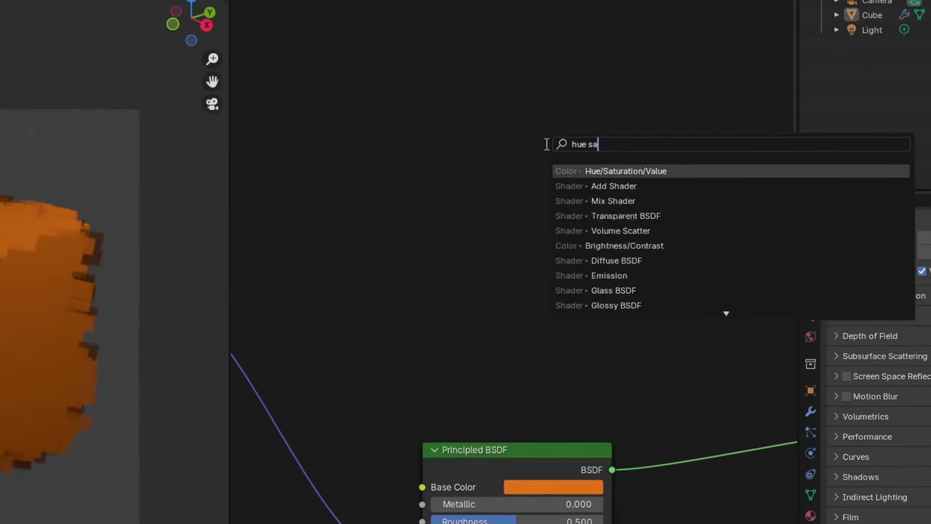
key(Return)
click(463, 136)
middle_drag(581, 124, 522, 149)
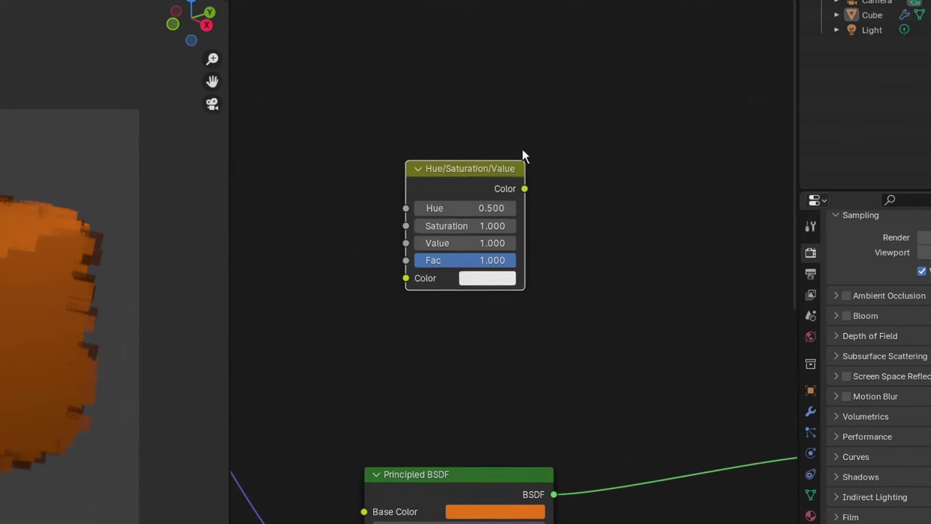
- Add a Separate Color node beside the Hue/Saturation/Value node
key(shift+a)
click(526, 144)
text(separa)
key(Down)
key(Return)
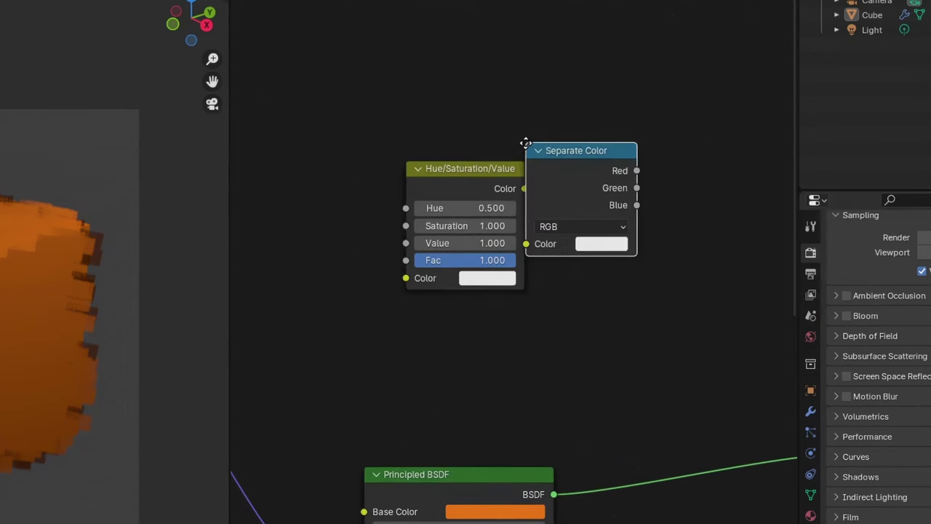
- Duplicate the Attribute node, place the copy near Hue/Saturation/Value, and change its attribute name to "random"
click(333, 369)
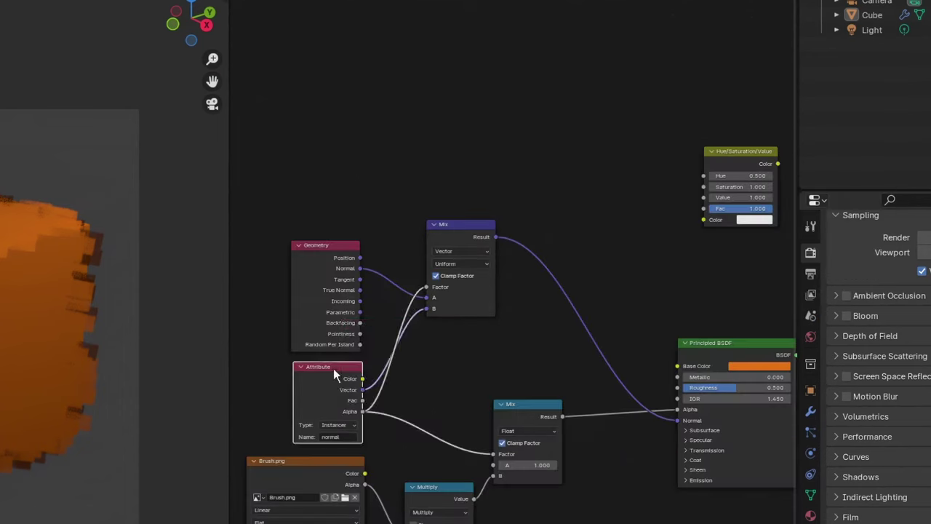
key(shift+d)
click(652, 57)
middle_drag(667, 75, 489, 203)
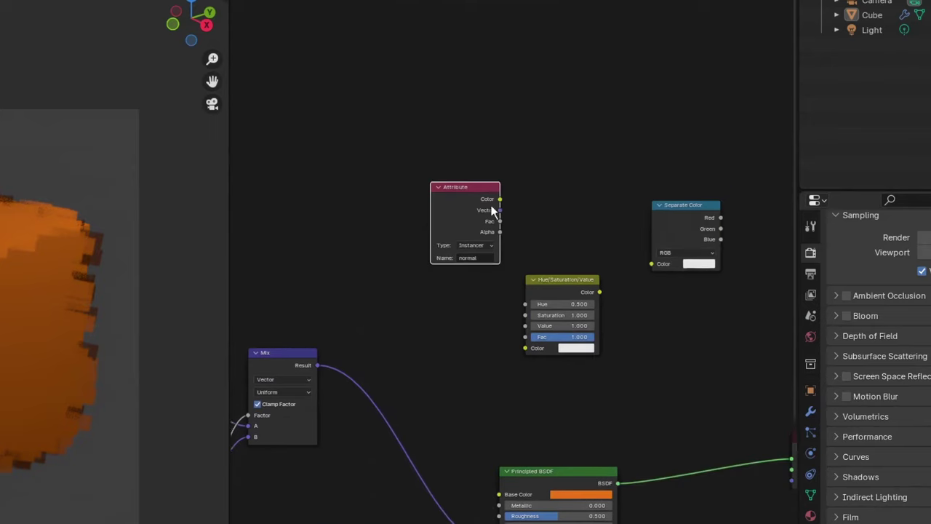
scroll(641, 205, up, 8)
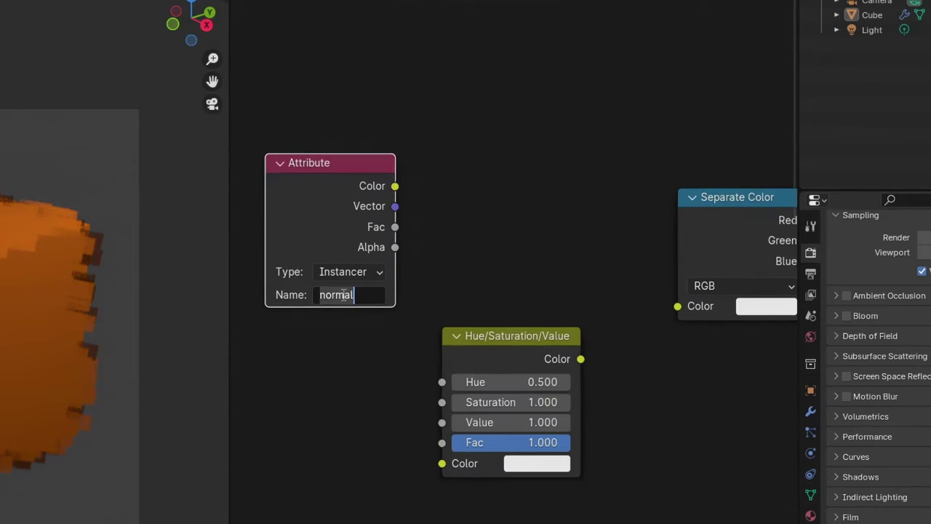
click(343, 294)
text(random)
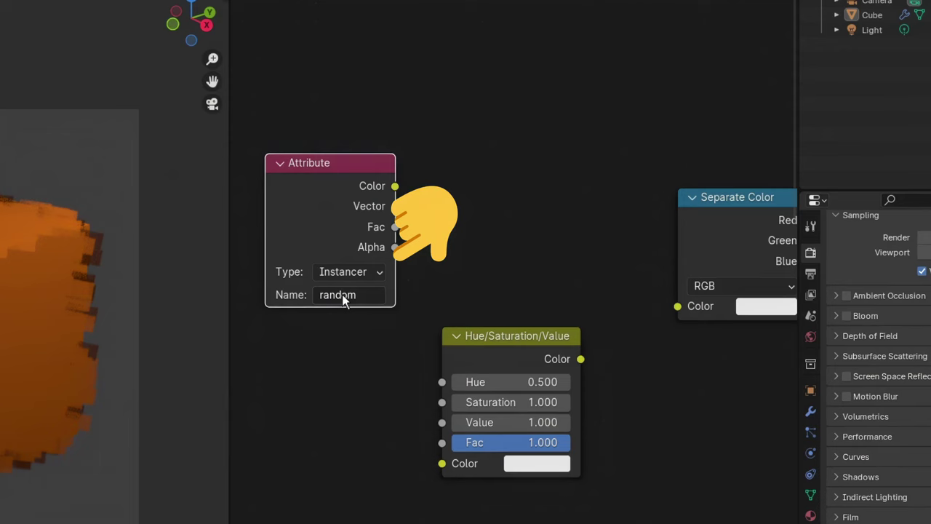
key(Home)
- Connect the "random" Attribute's Color to Separate Color and preview the separated channels on the cube
drag(360, 160, 627, 273)
drag(676, 191, 474, 158)
ctrl+shift+click(486, 168)
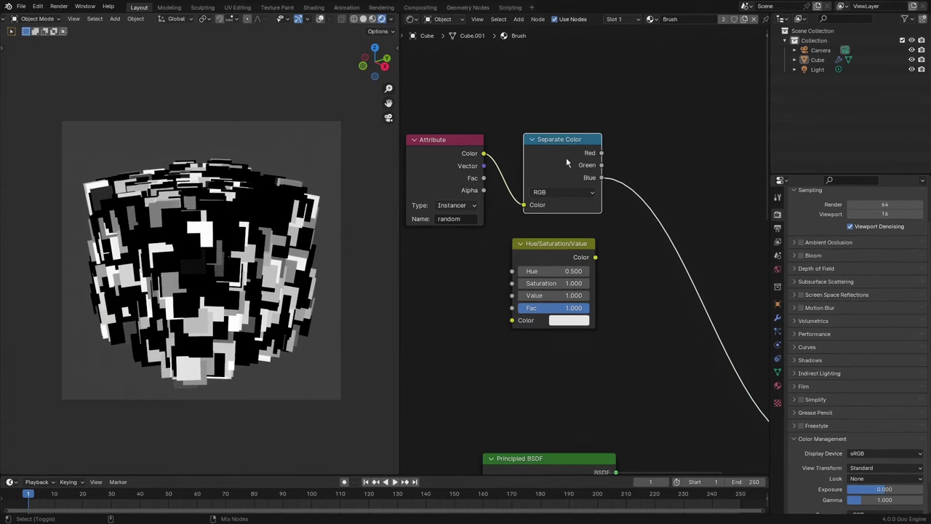
- Cycle the cube preview through the Red, Green and Blue outputs of Separate Color to compare their random patterns
ctrl+shift+click(566, 157)
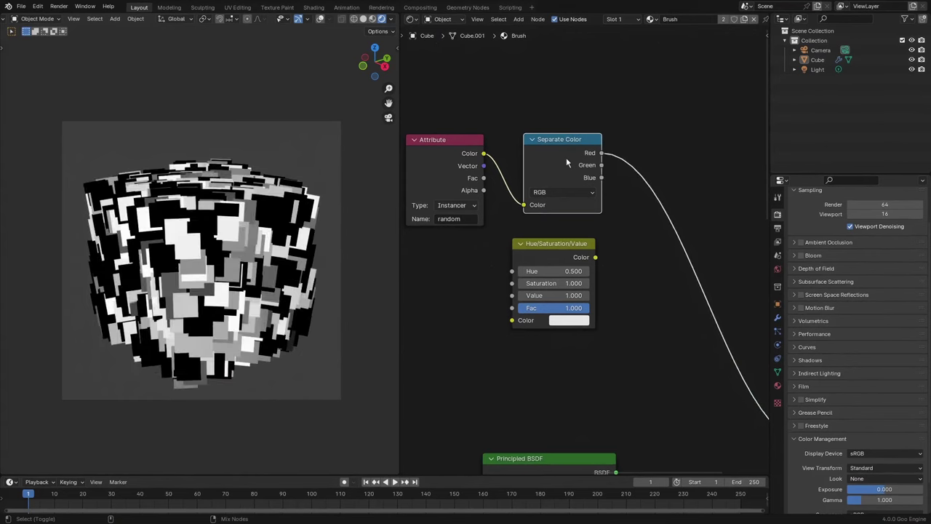
ctrl+shift+click(566, 158)
ctrl+shift+click(566, 157)
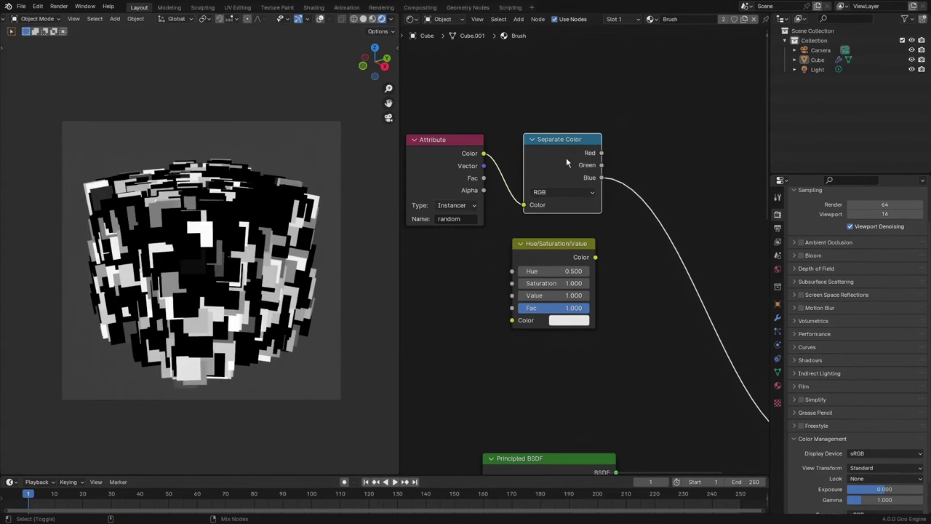
ctrl+shift+click(566, 157)
ctrl+shift+click(566, 163)
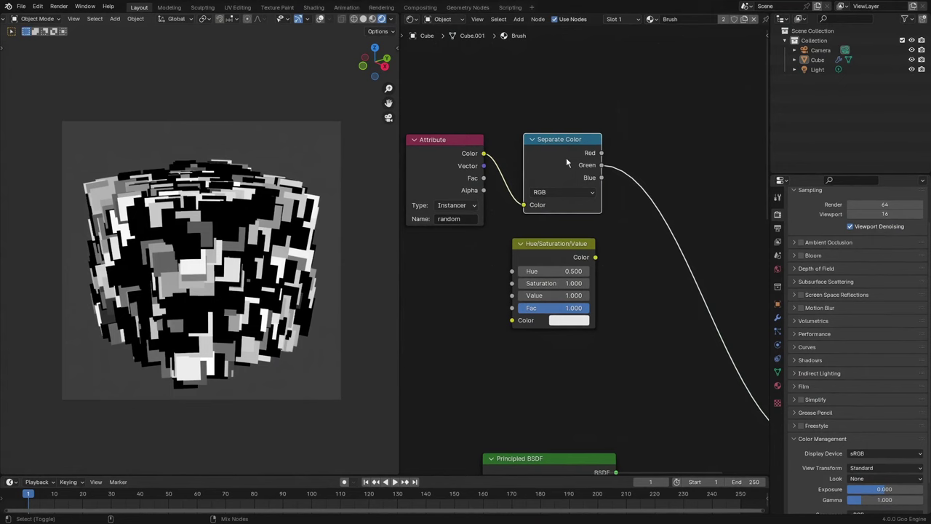
ctrl+shift+click(566, 157)
- Preview the Hue/Saturation/Value node with its Color set to salmon red and try shifting its Hue
scroll(505, 376, up, 3)
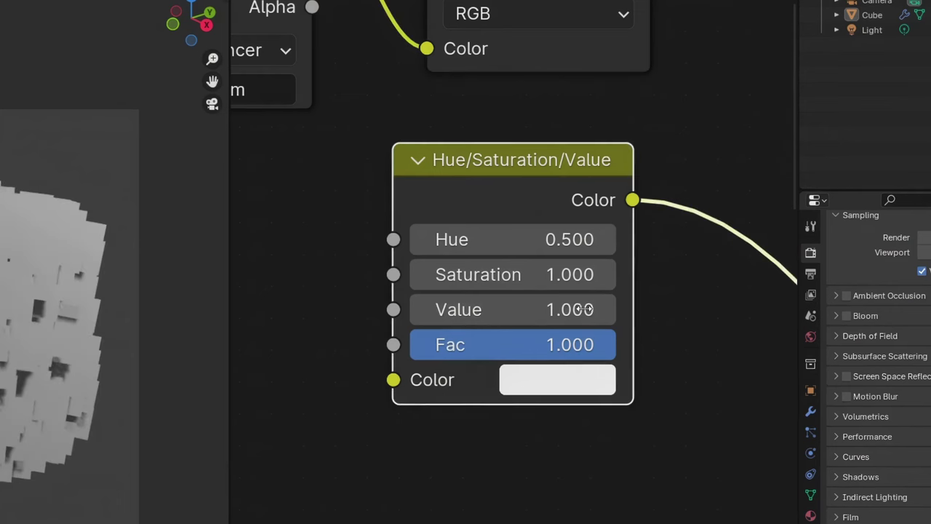
click(570, 390)
drag(659, 138, 672, 155)
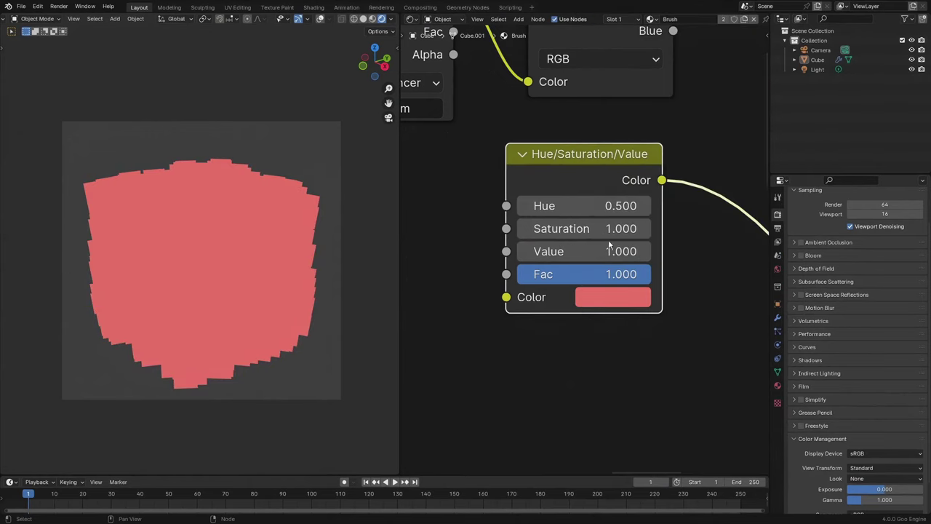
drag(575, 205, 513, 206)
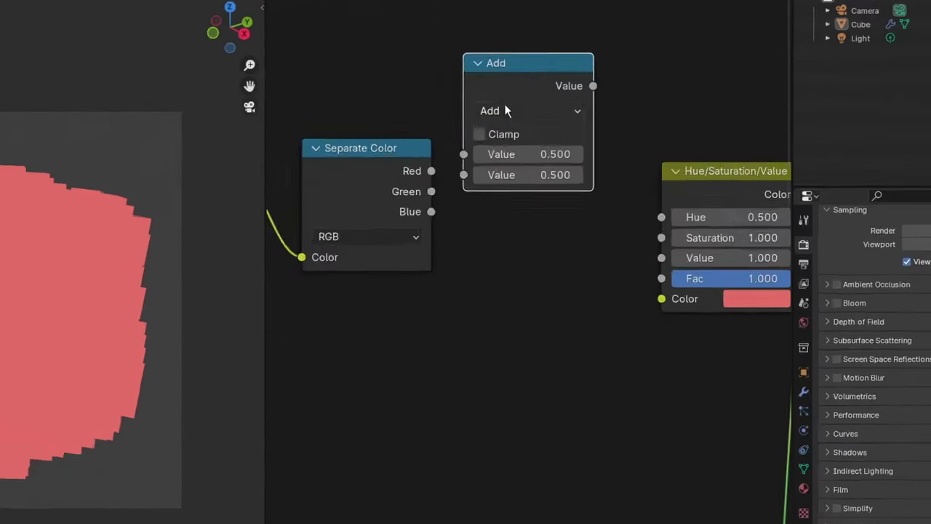
- Set the Math node beside Separate Color to Multiply Add and stack two duplicates of it underneath
click(506, 109)
click(214, 313)
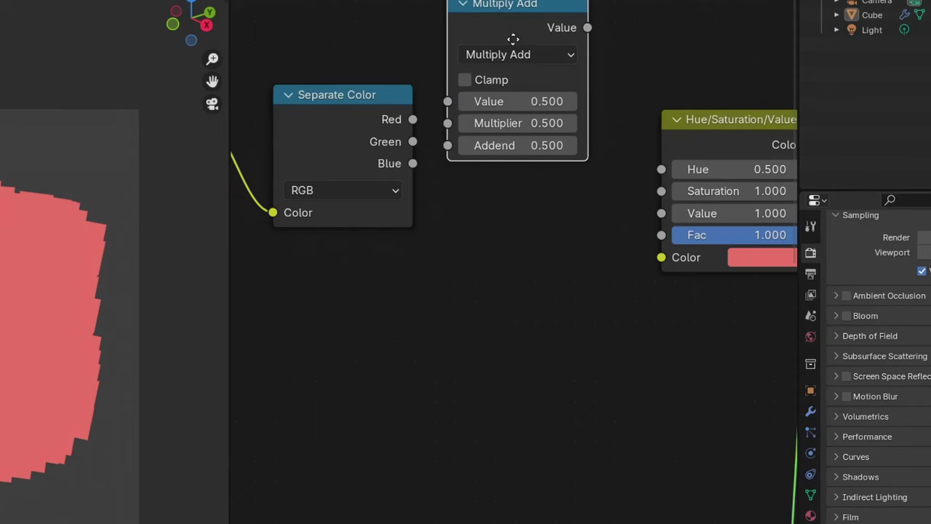
drag(523, 94, 531, 100)
key(shift+d)
click(525, 243)
key(shift+d)
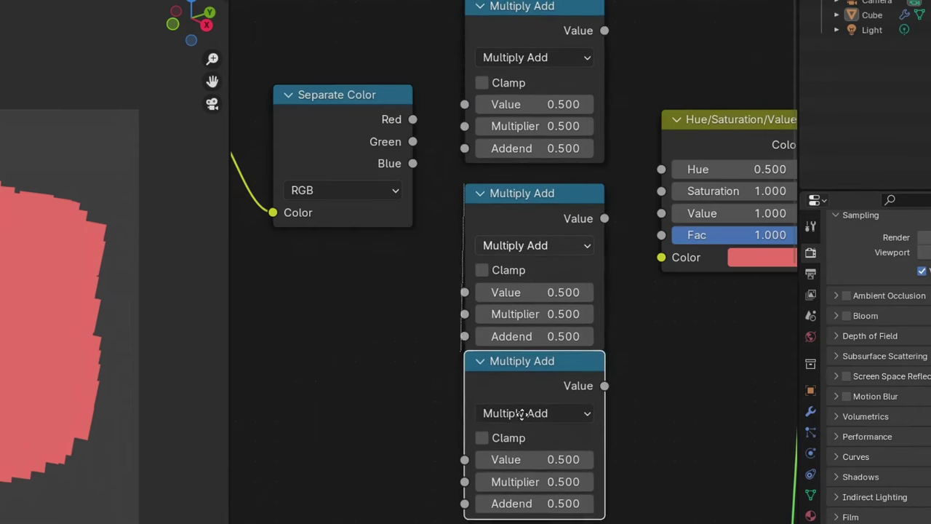
click(524, 441)
- Connect Separate Color's Red through the first Multiply Add to the Hue input of Hue/Saturation/Value
scroll(488, 276, up, 1)
middle_drag(488, 277, 429, 331)
drag(347, 166, 403, 150)
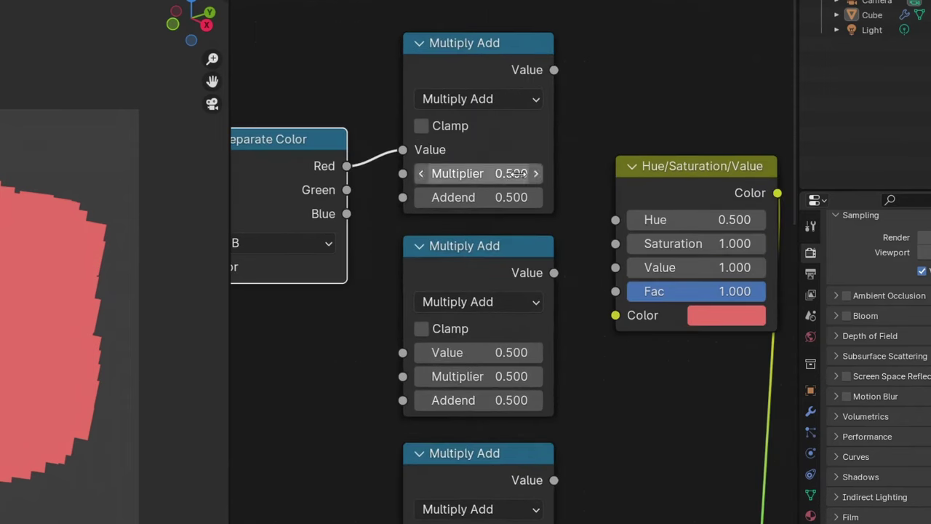
middle_drag(547, 91, 514, 132)
drag(519, 113, 580, 263)
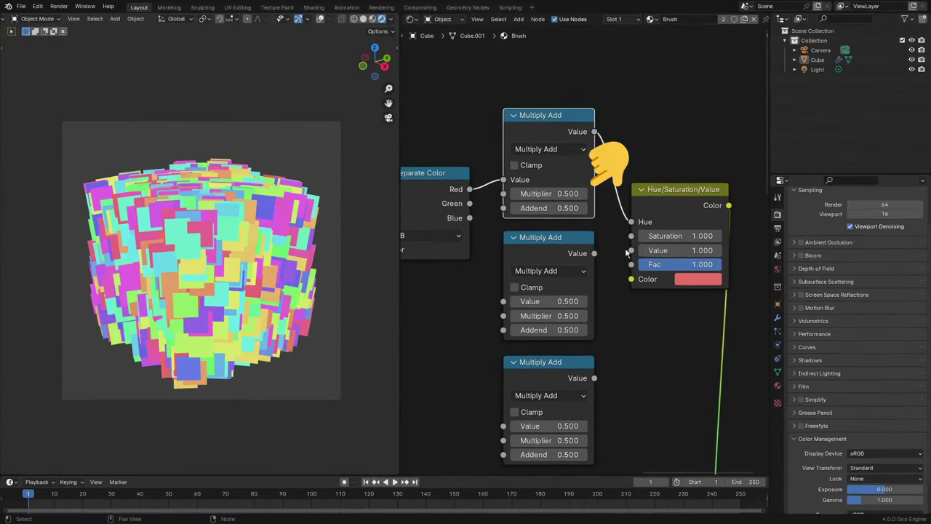
- Set the Multiplier of the Multiply Add node feeding Hue to 0.030
scroll(537, 183, up, 2)
drag(551, 198, 514, 198)
middle_drag(708, 297, 639, 263)
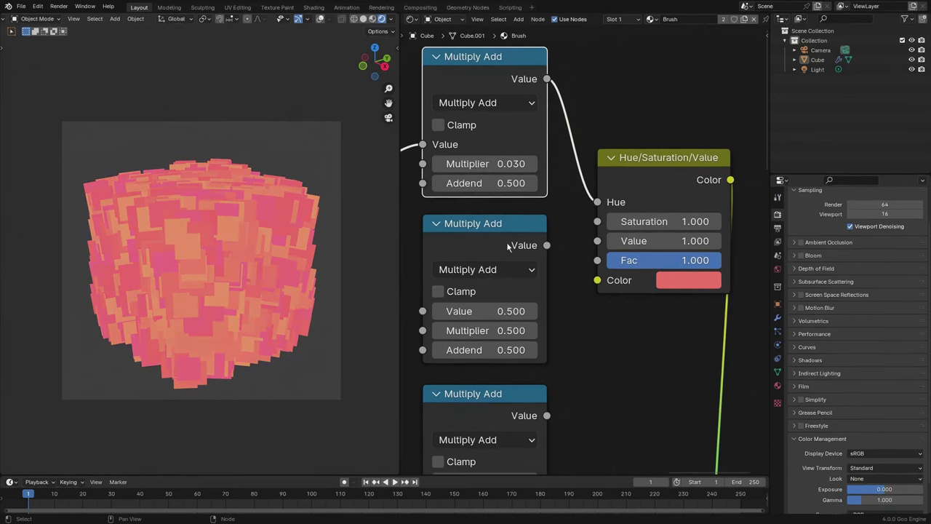
- Connect Green through the second Multiply Add to Saturation, and Blue through the third to Value
drag(490, 173, 524, 398)
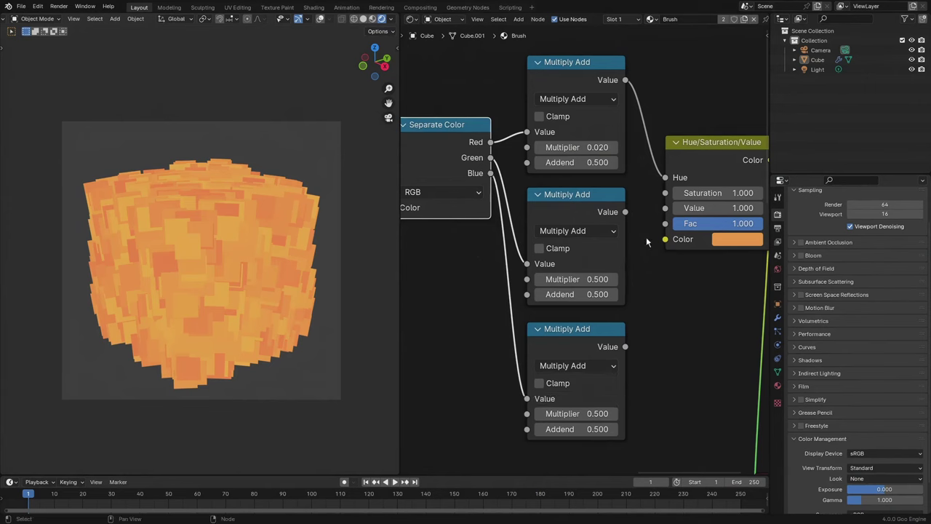
scroll(646, 241, up, 1)
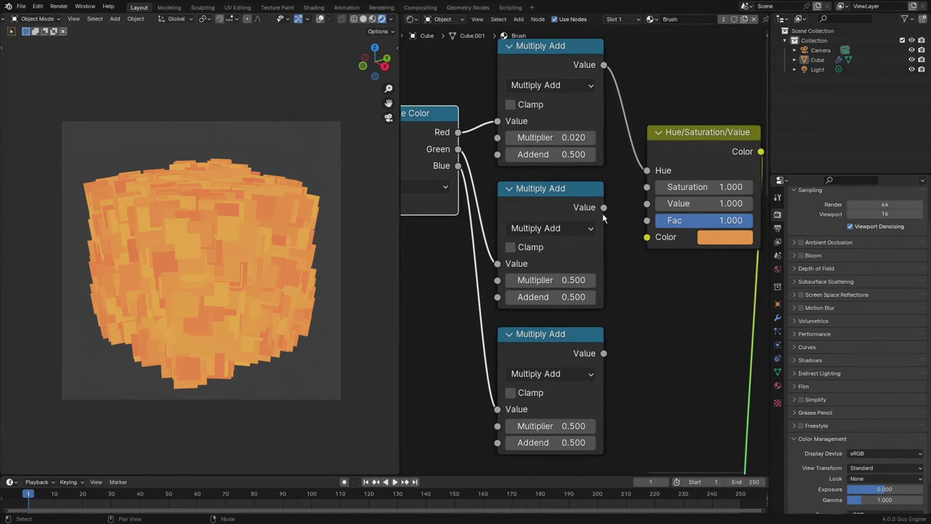
drag(604, 207, 647, 187)
drag(604, 353, 606, 351)
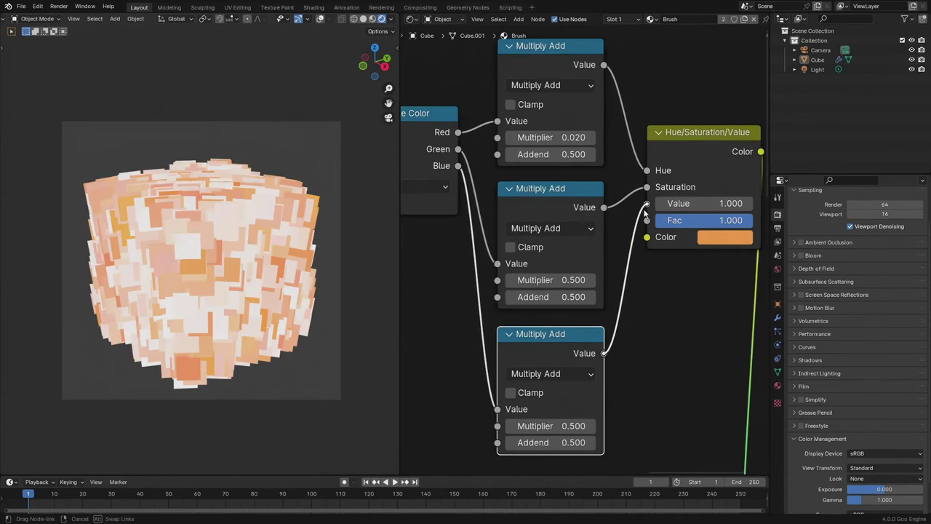
drag(645, 211, 646, 206)
- Set both the saturation and value Multiply Add nodes' Addend to 1, with Multipliers of 0.040 and 0.010 respectively
scroll(587, 291, up, 1)
middle_drag(565, 305, 564, 247)
scroll(564, 248, up, 1)
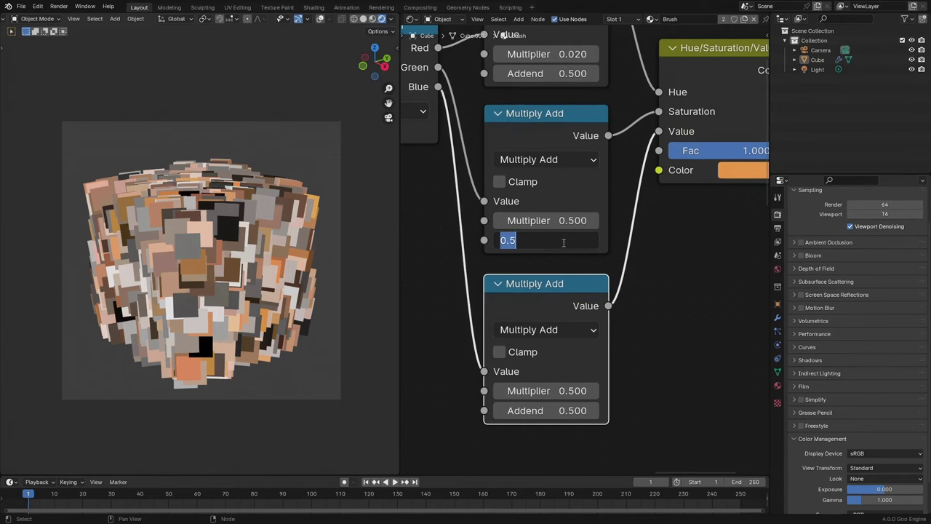
key(Return)
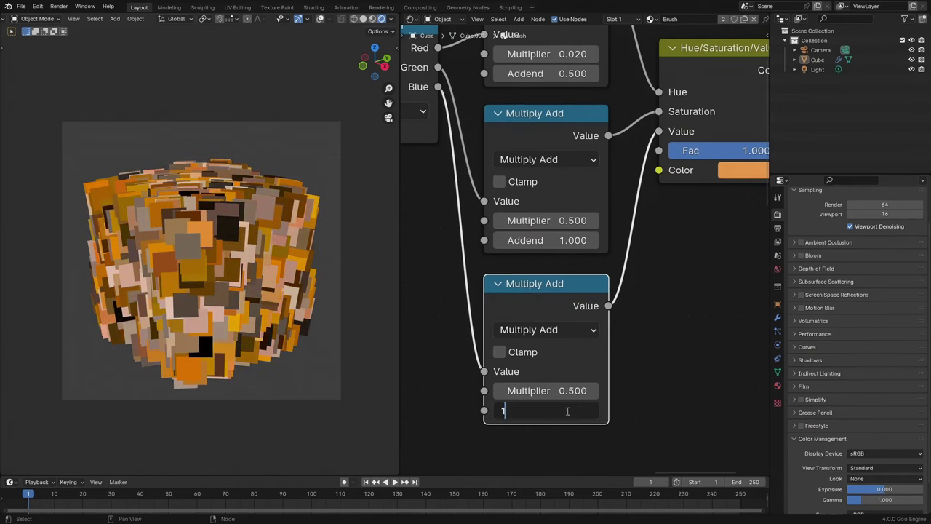
click(568, 411)
text(1)
key(Return)
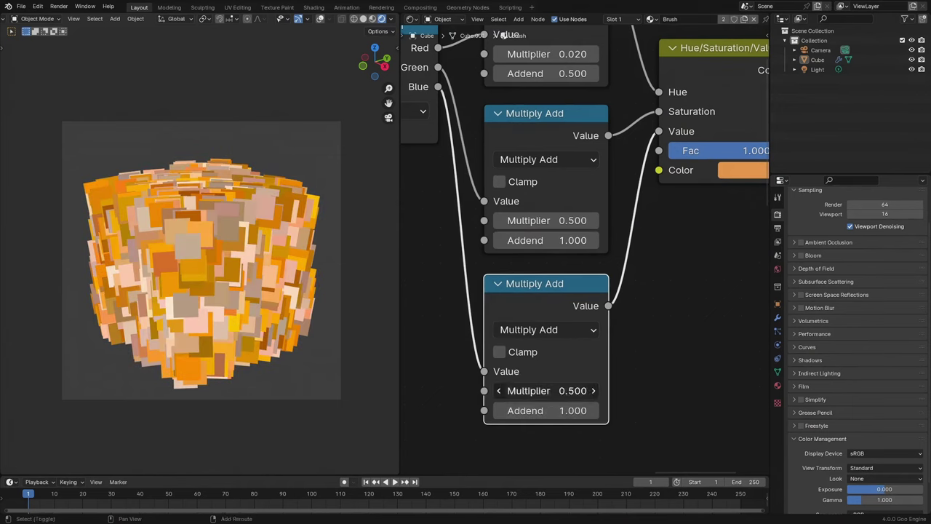
drag(546, 390, 492, 391)
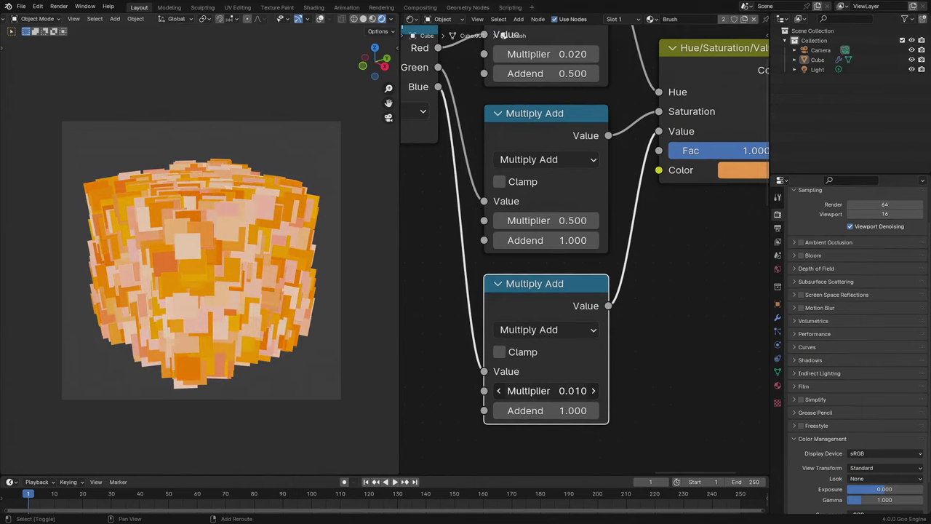
drag(546, 220, 509, 220)
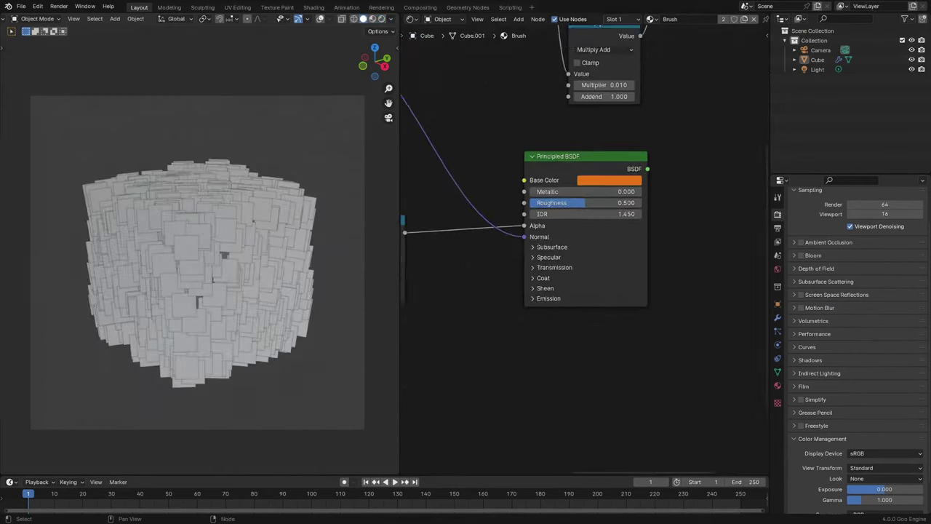
- Add the Toon Shader+ node group below the Principled BSDF
key(shift+a)
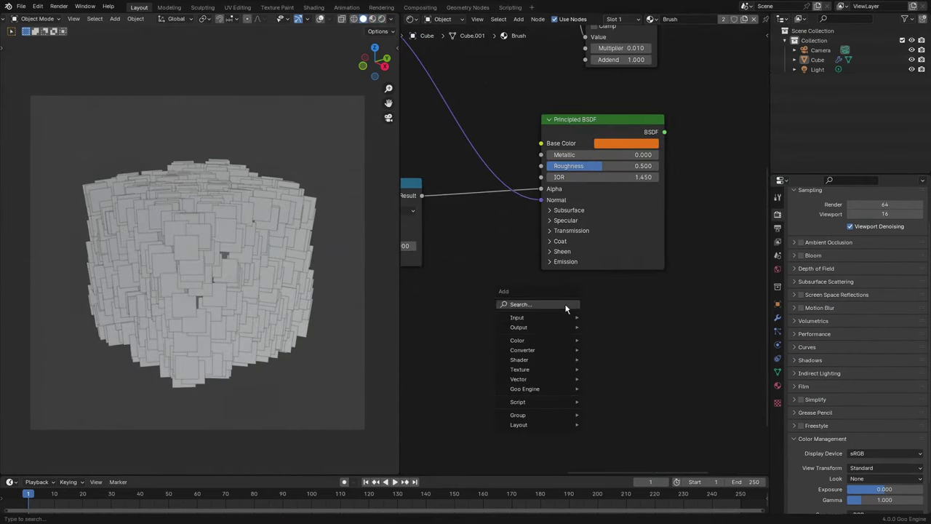
mouse_move(541, 413)
click(616, 416)
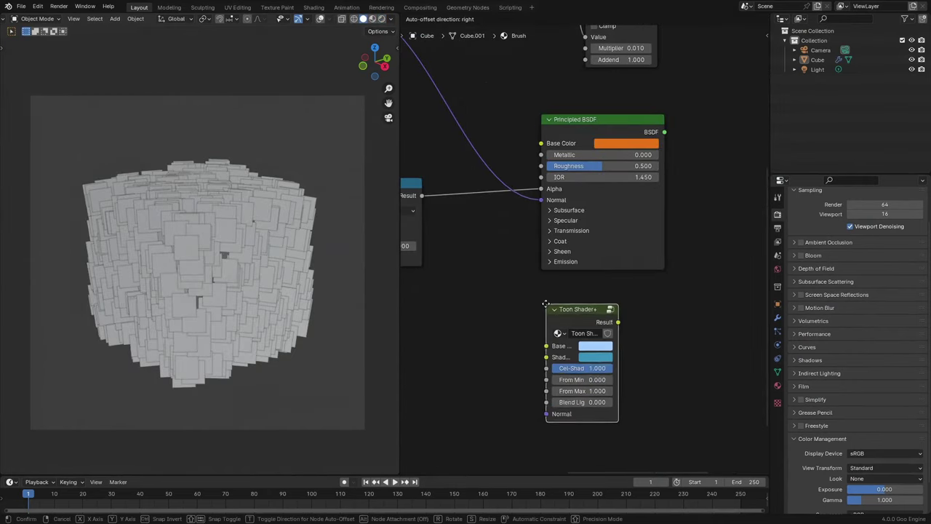
click(518, 306)
- Delete the Principled BSDF and move Toon Shader+ into its place
click(555, 132)
scroll(525, 241, down, 2)
middle_drag(535, 258, 564, 297)
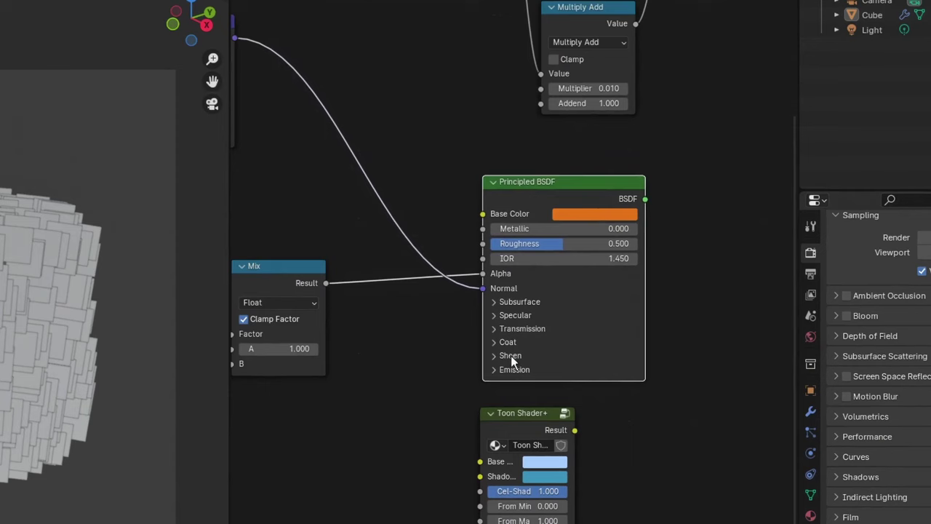
key(x)
drag(519, 413, 481, 180)
- Connect the vector Mix Result to Toon Shader+'s Normal, and Toon Shader+'s Result to the Color input of Hue/Saturation/Value
middle_drag(434, 164, 601, 221)
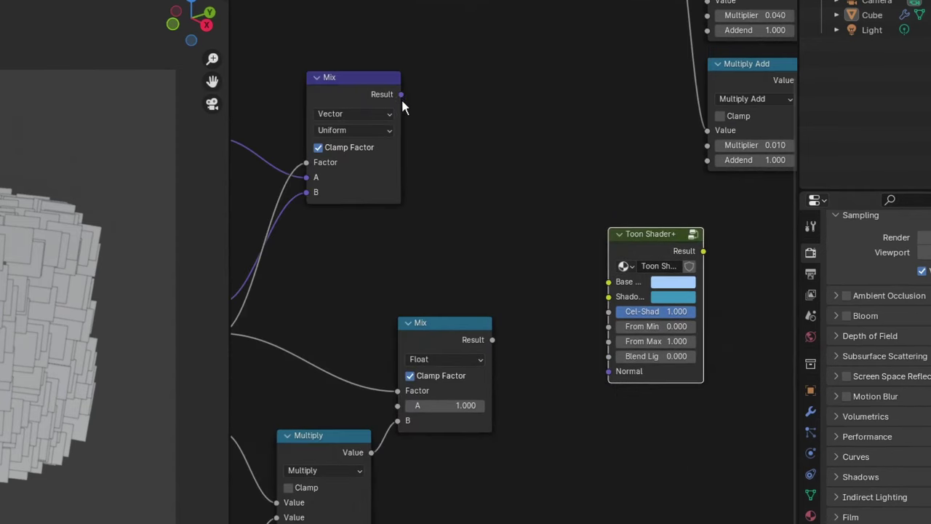
drag(400, 96, 613, 378)
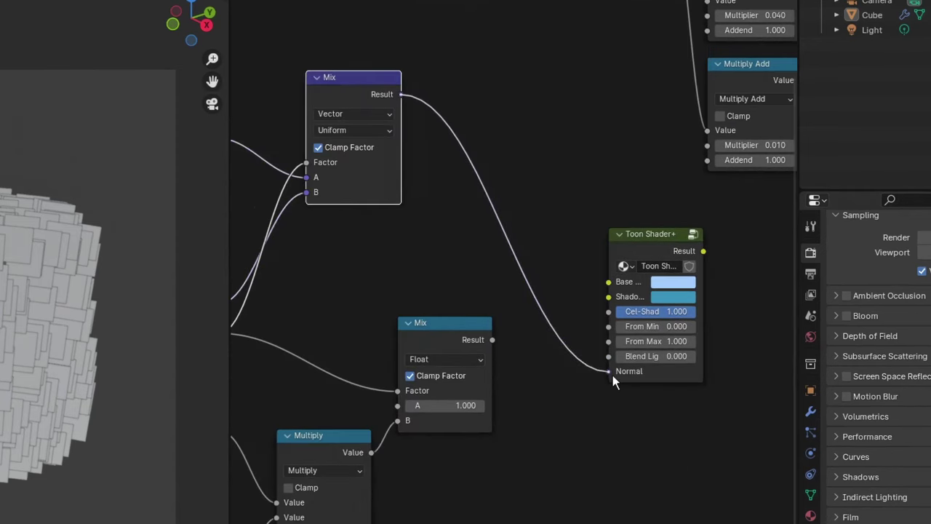
middle_drag(645, 285, 468, 334)
middle_drag(522, 288, 437, 360)
scroll(439, 364, down, 1)
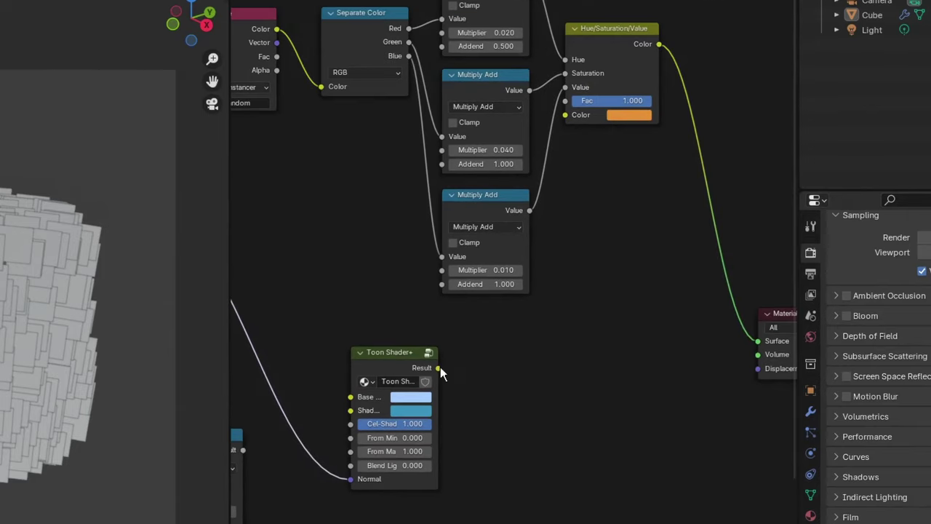
drag(439, 368, 559, 117)
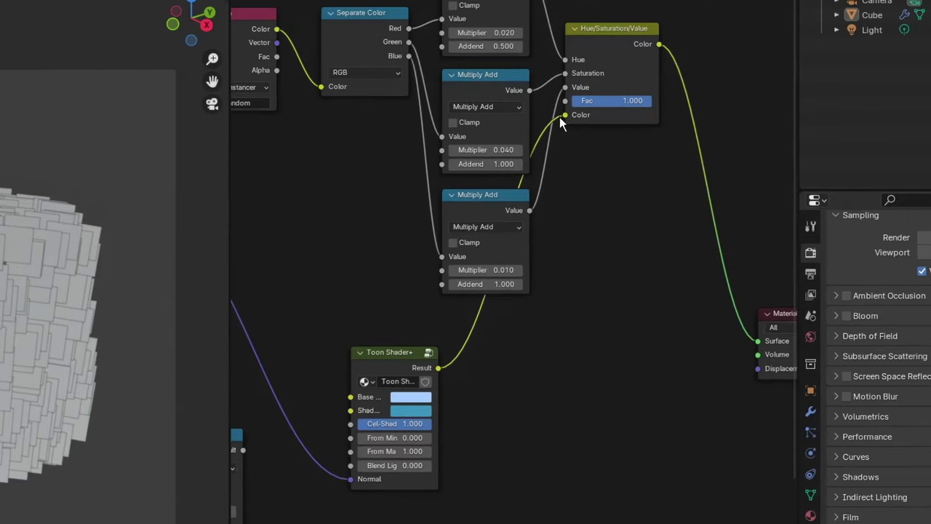
- Rearrange the colour-variation nodes and Hue/Saturation/Value so they sit clear of the Toon Shader+ link
middle_drag(509, 140, 558, 219)
scroll(559, 220, down, 2)
scroll(351, 129, down, 1)
drag(329, 60, 543, 291)
key(g)
drag(603, 138, 595, 231)
- Add a Transparent BSDF and a Mix Shader node below Hue/Saturation/Value
scroll(392, 407, up, 2)
middle_drag(391, 407, 527, 326)
scroll(467, 379, up, 3)
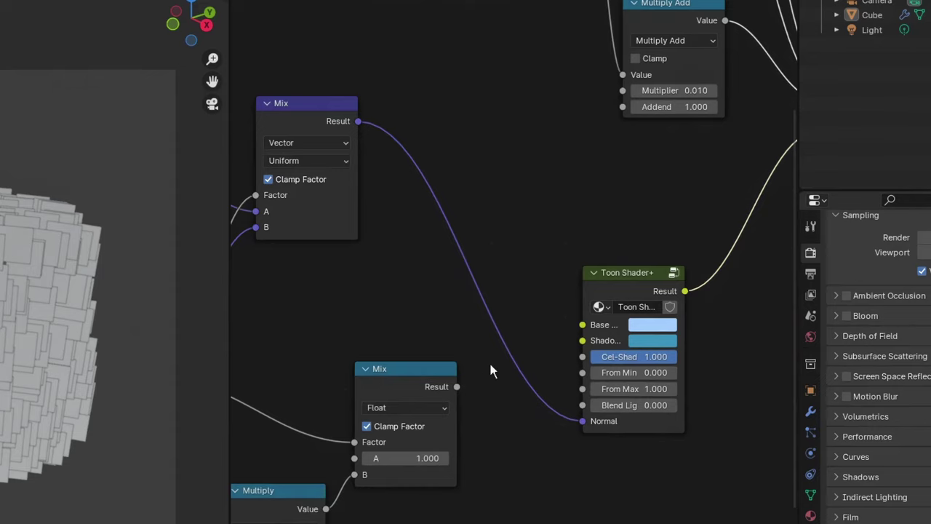
middle_drag(491, 366, 328, 309)
middle_drag(595, 233, 476, 252)
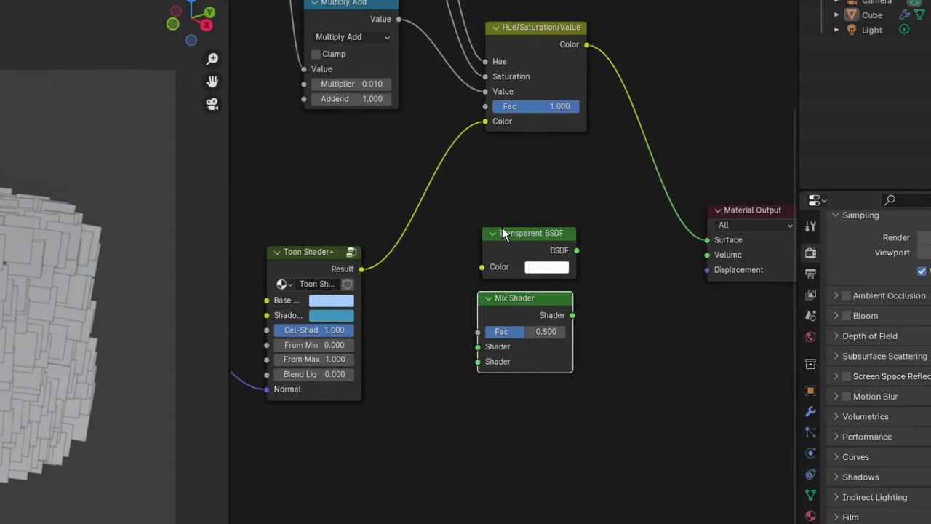
scroll(520, 208, down, 1)
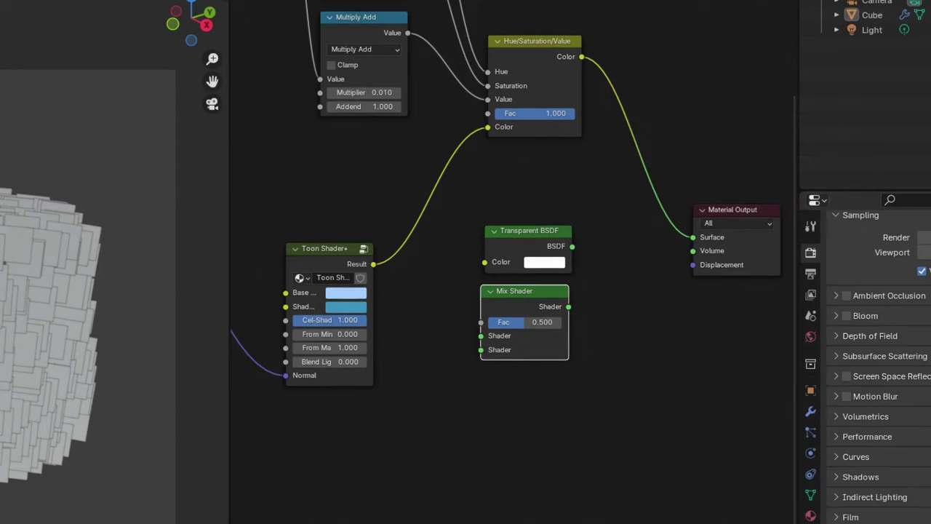
- Insert the Mix Shader before Material Output, with Transparent BSDF in its first shader input and Hue/Saturation/Value in the second
middle_drag(541, 295, 447, 402)
drag(447, 403, 632, 275)
scroll(572, 321, up, 3)
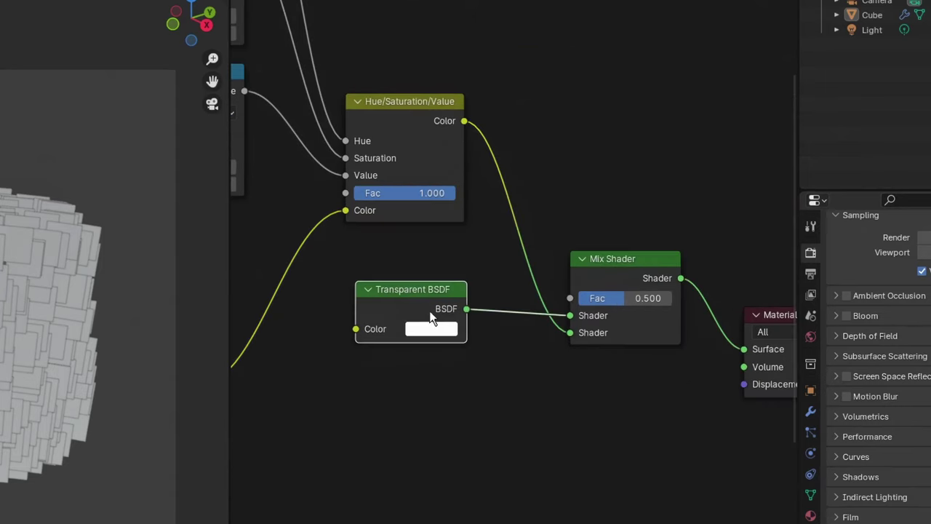
- Move the Transparent BSDF lower and connect the float Mix Result to the Mix Shader's Fac
drag(430, 312, 460, 419)
scroll(531, 305, down, 5)
middle_drag(385, 383, 602, 286)
drag(314, 355, 709, 232)
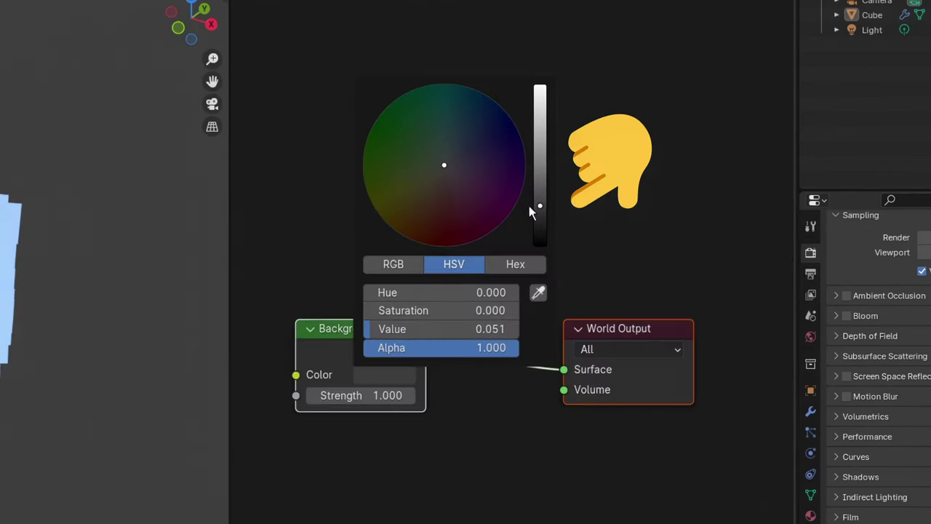
- Darken the world background colour to black and set the colour management View Transform to Standard
drag(529, 206, 538, 245)
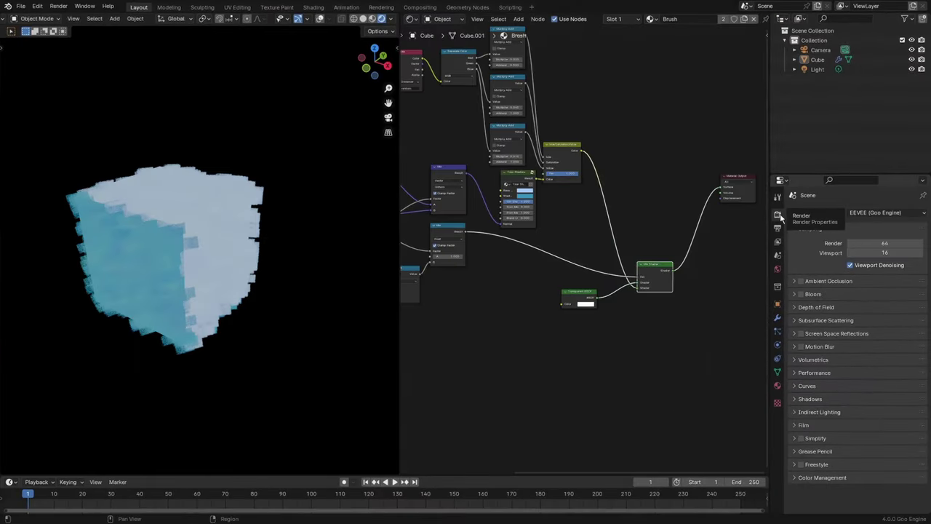
click(822, 478)
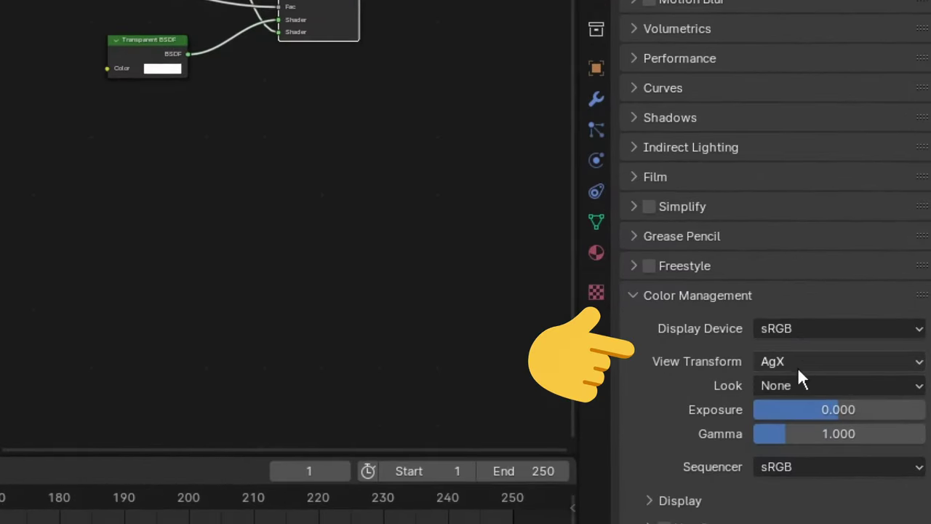
click(800, 361)
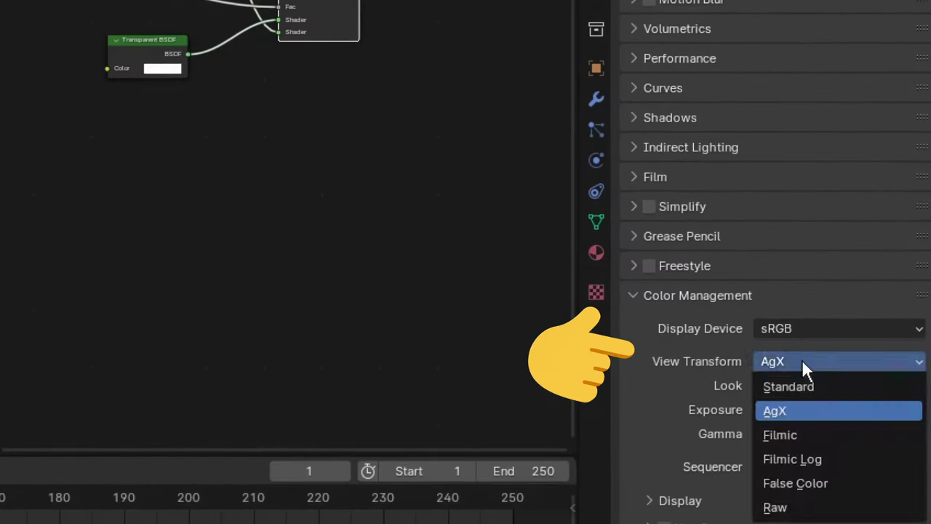
click(812, 384)
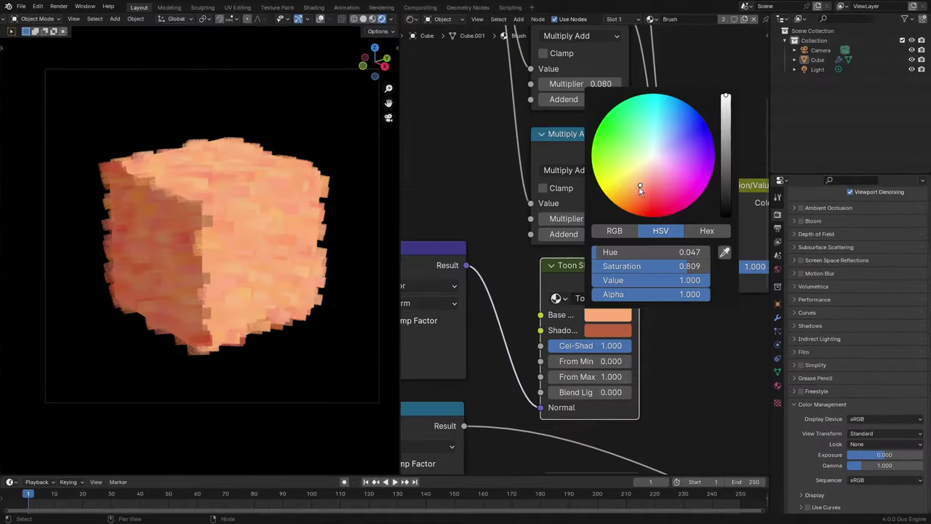
- Shift the Toon Shader's base colour to a yellow-orange and view the cube from another angle
click(632, 189)
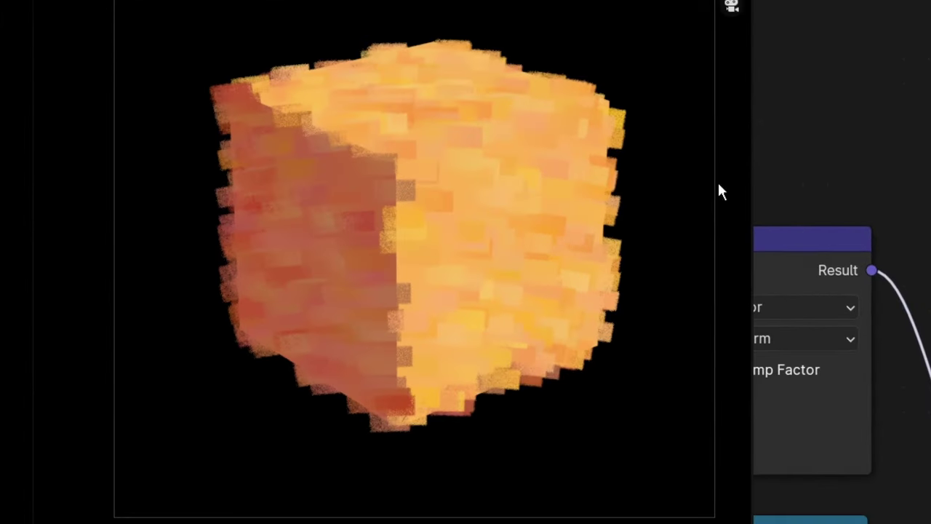
middle_drag(404, 244, 433, 204)
scroll(412, 227, up, 5)
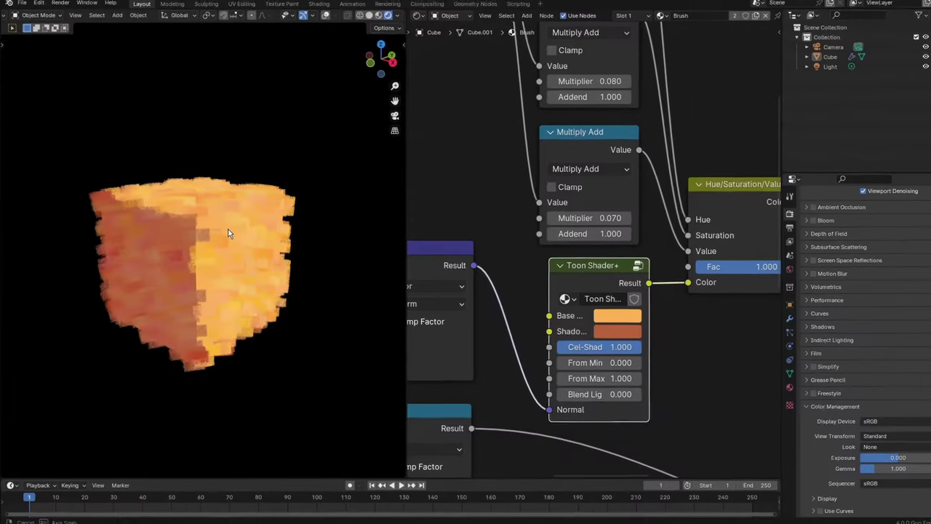
middle_drag(228, 233, 216, 240)
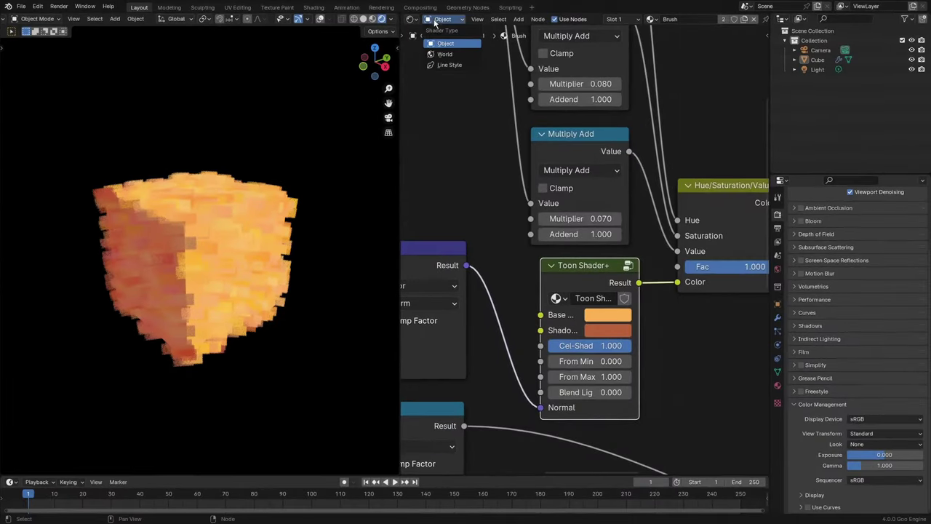
- Switch the node editor to the cube's geometry node tree and bring its nodes into view
click(412, 19)
click(450, 99)
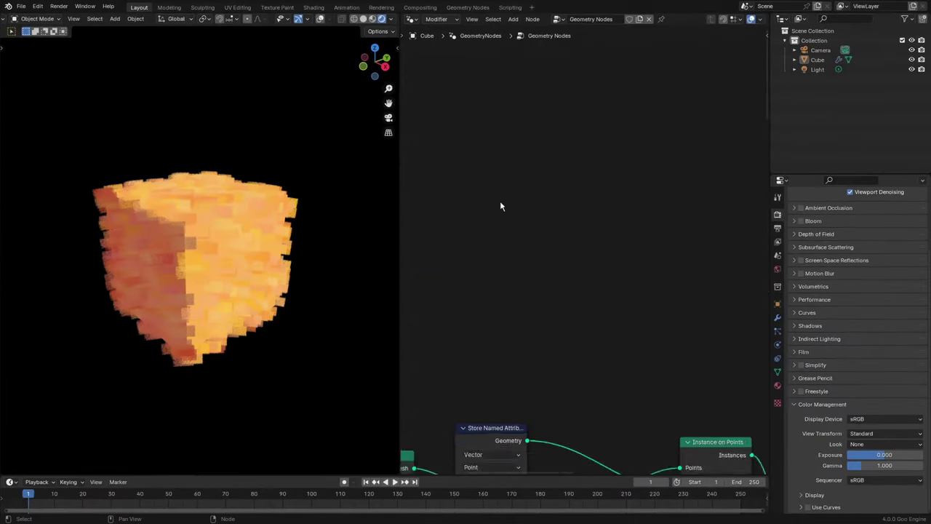
scroll(500, 204, down, 6)
middle_drag(546, 267, 640, 98)
scroll(582, 364, up, 11)
middle_drag(584, 366, 584, 313)
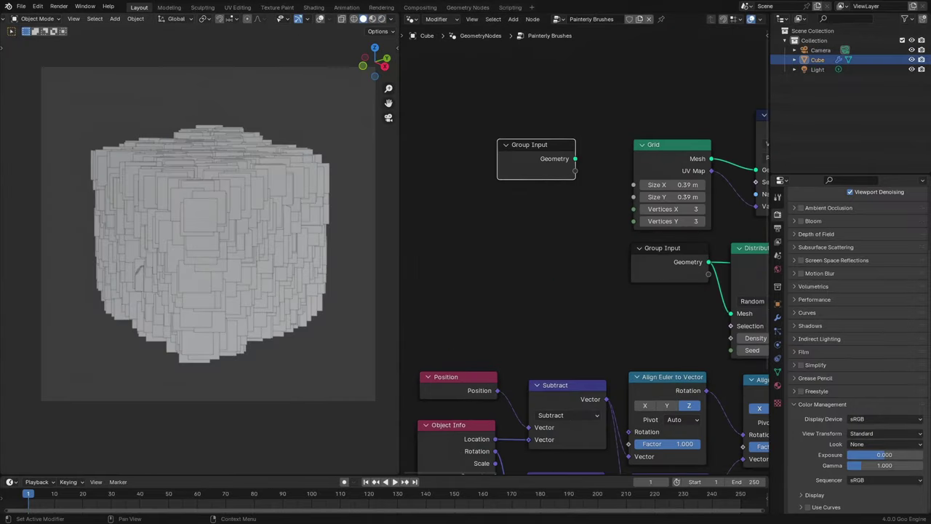
- Expose the Grid's Size X and Size Y and the Distribute Points on Faces Density as group inputs
middle_drag(586, 187, 536, 186)
scroll(535, 186, up, 1)
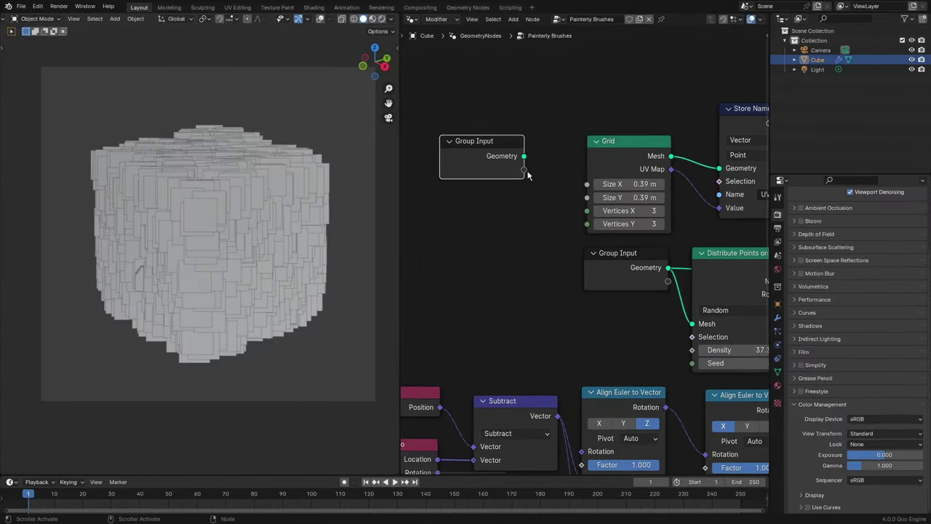
drag(528, 175, 588, 197)
scroll(501, 186, down, 2)
middle_drag(535, 206, 470, 164)
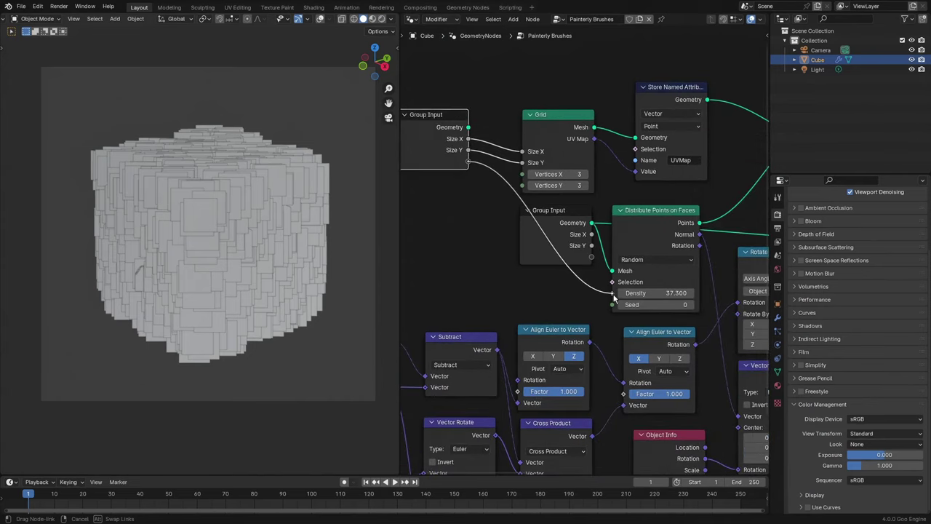
drag(613, 297, 613, 294)
- Duplicate the Group Input above Rotate Euler and expose Rotate By through its empty socket
middle_drag(591, 283, 520, 263)
scroll(519, 263, down, 2)
click(430, 226)
key(shift+d)
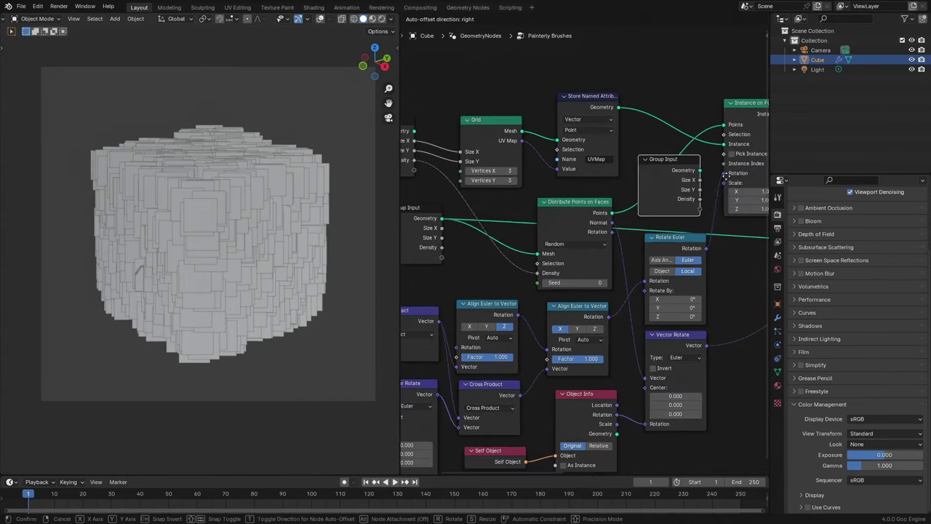
click(725, 174)
scroll(616, 289, up, 2)
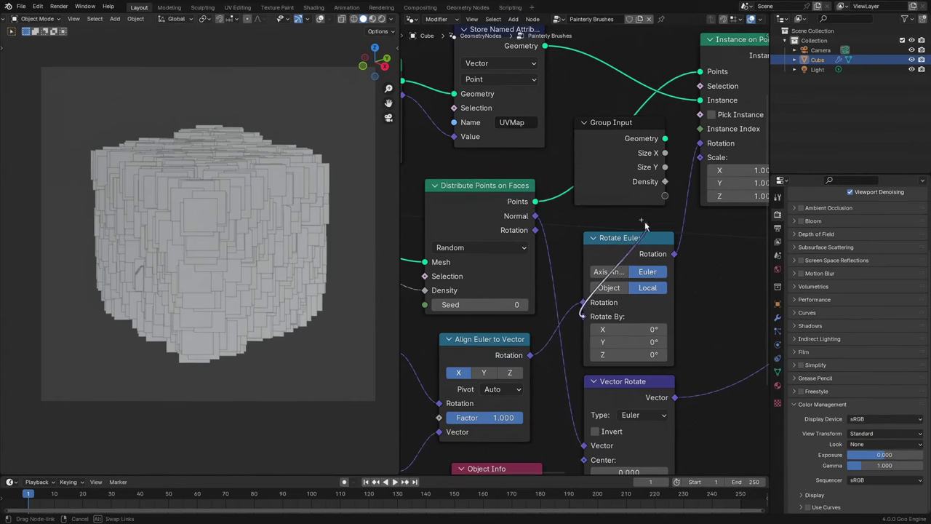
drag(645, 222, 671, 194)
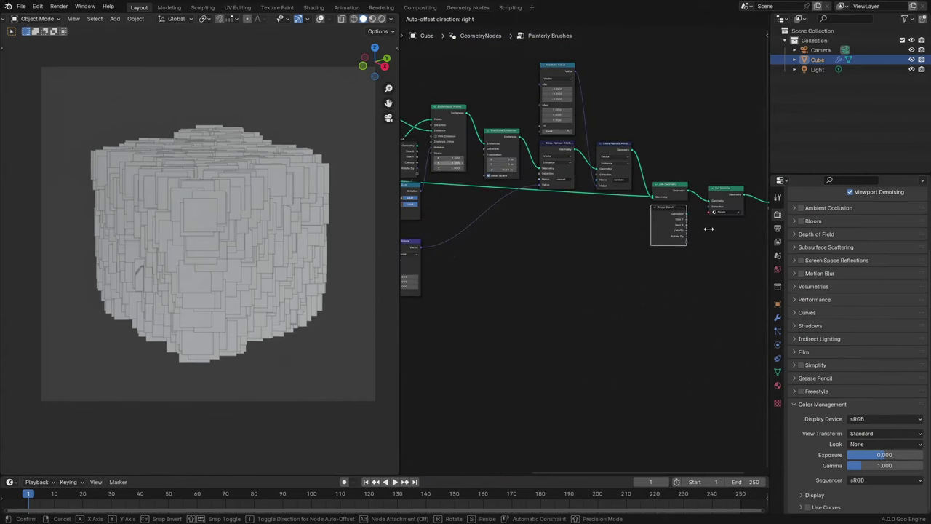
- Place another Group Input copy below Join Geometry and expose Set Material's Material through it
click(718, 233)
scroll(718, 230, up, 2)
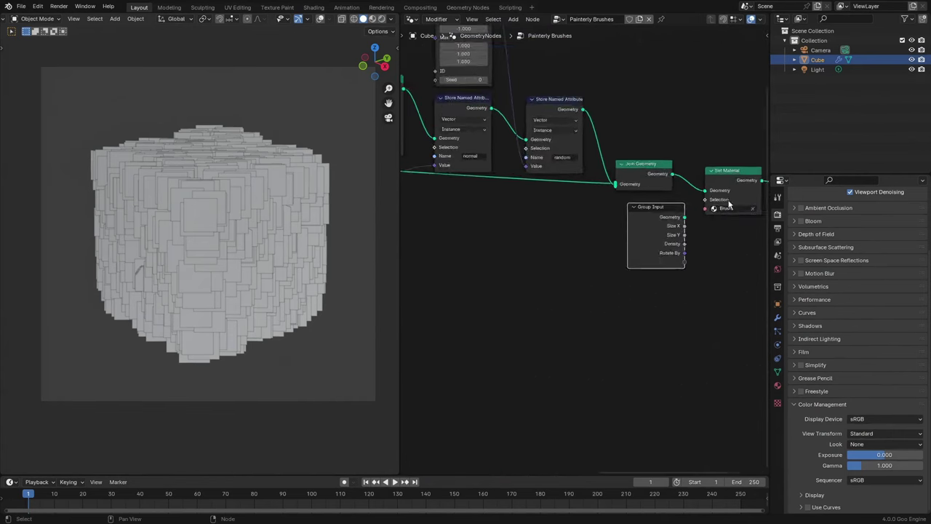
scroll(729, 204, up, 3)
drag(635, 221, 603, 320)
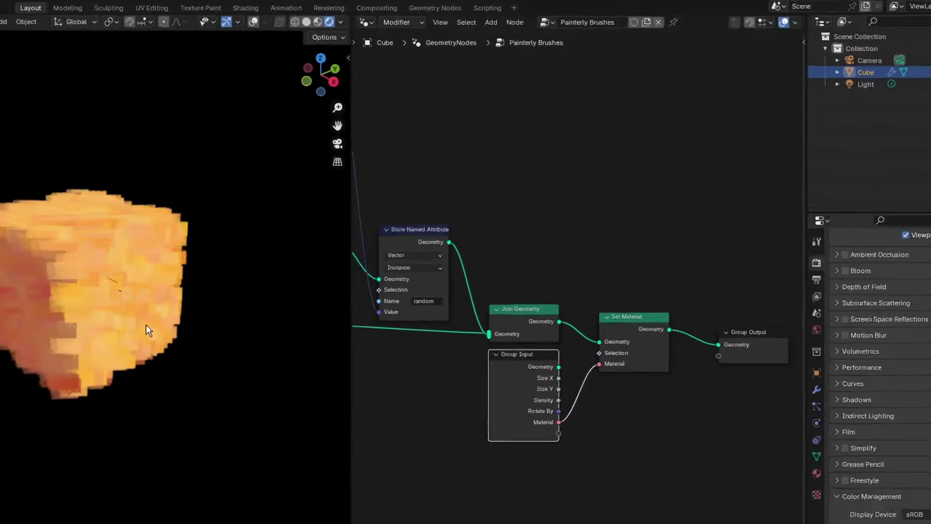
- Add a new mesh cube and move it along the X axis beside the painted cube
key(shift+a)
mouse_move(111, 304)
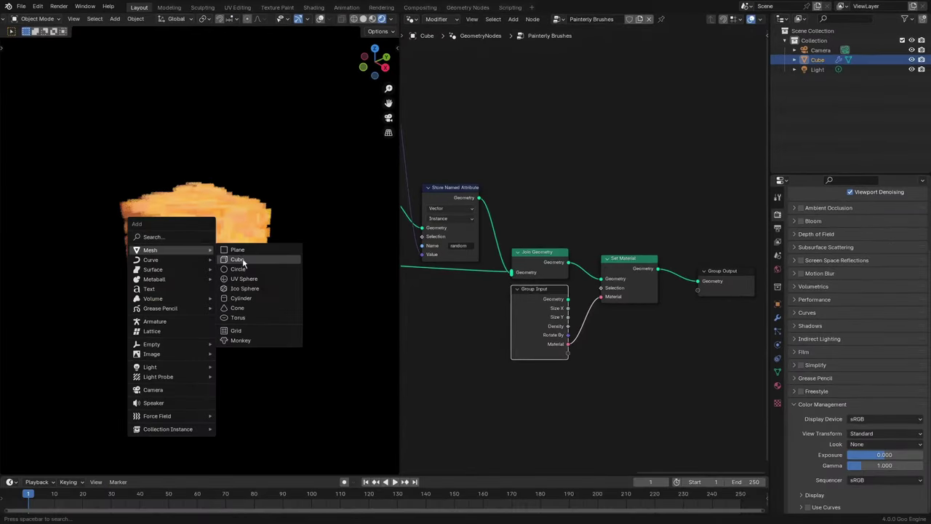
click(243, 261)
key(g)
key(x)
click(316, 320)
middle_drag(316, 320, 291, 315)
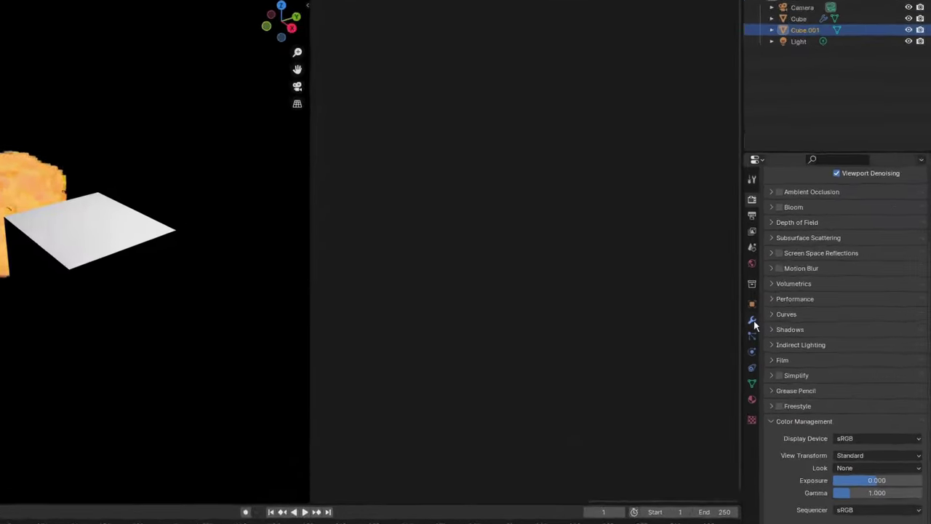
- Add a Geometry Nodes modifier with the Painterly Brushes group to the new cube, with Size X 0.385 m and Size Y 0.522 m
click(753, 323)
click(830, 196)
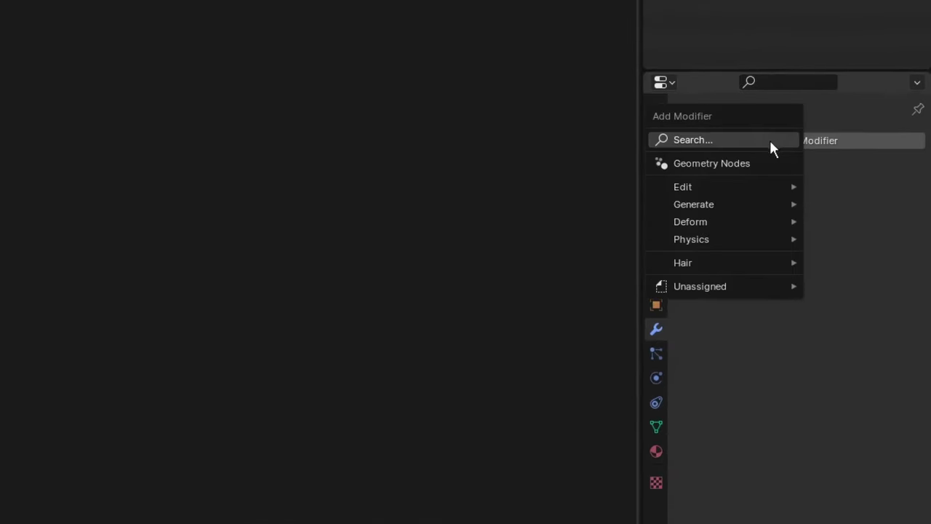
click(750, 163)
click(700, 195)
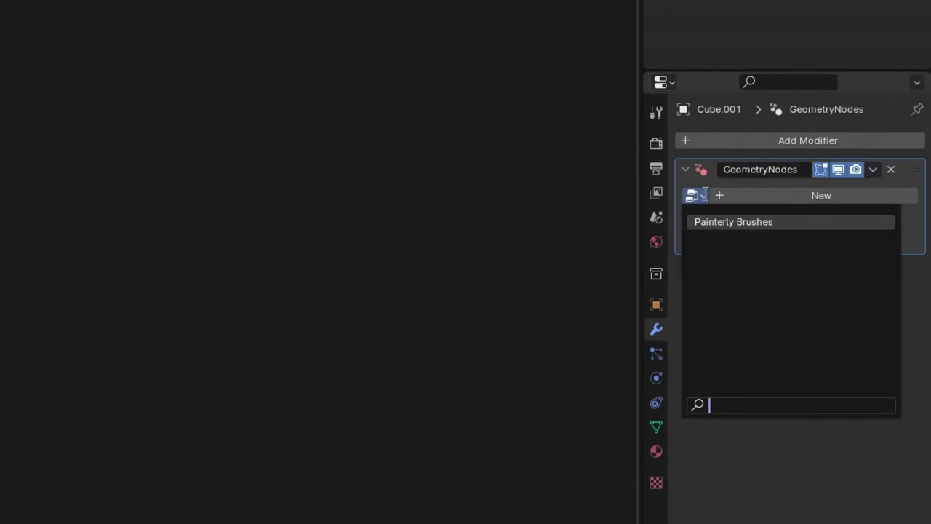
click(742, 222)
mouse_move(828, 217)
mouse_down()
mouse_move(801, 217)
mouse_move(873, 238)
mouse_up()
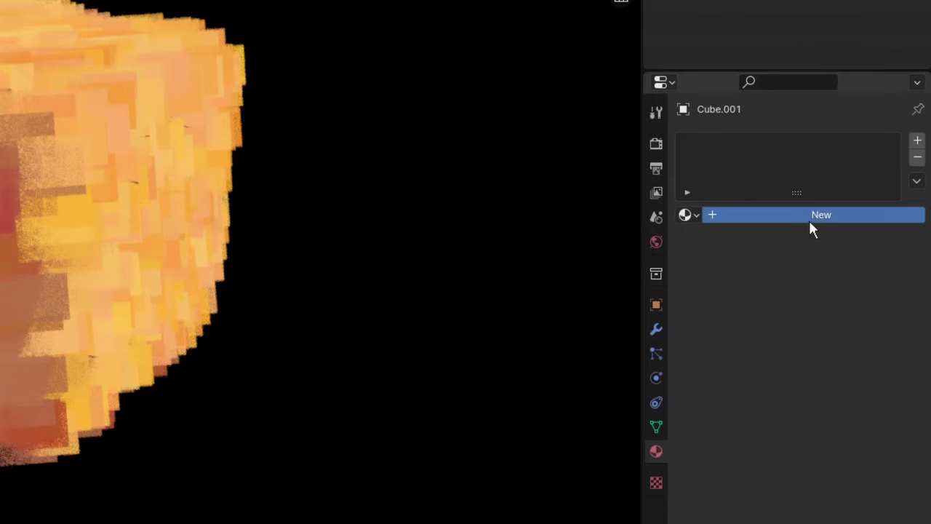
- Create a material named New Material on the new cube and assign it as the modifier's Material
click(808, 219)
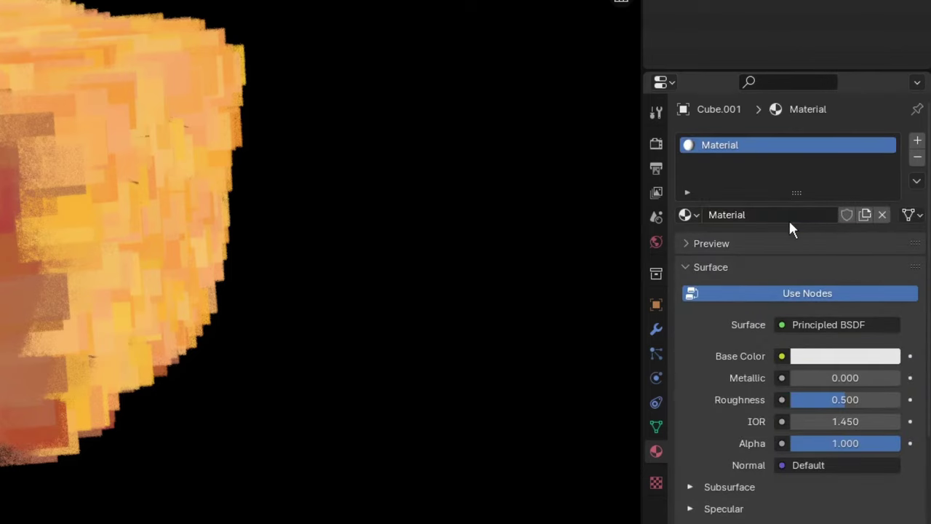
click(790, 218)
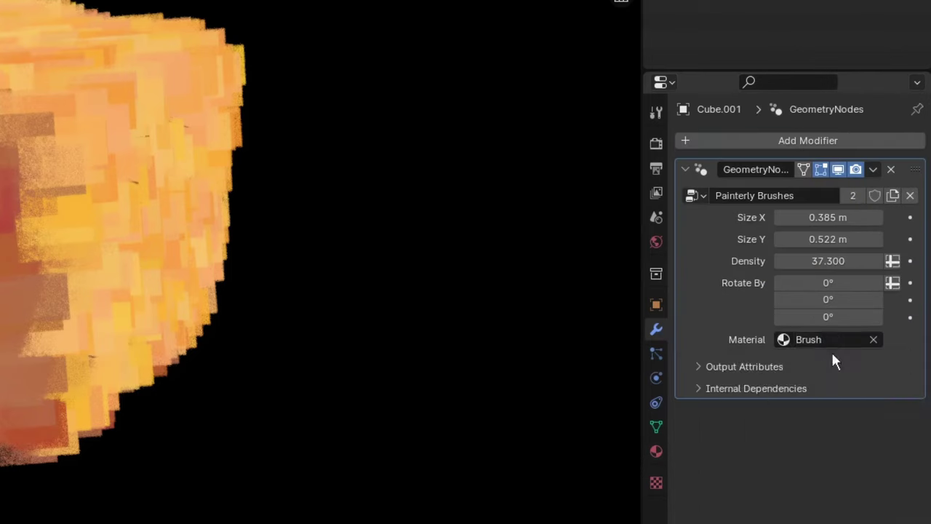
click(837, 340)
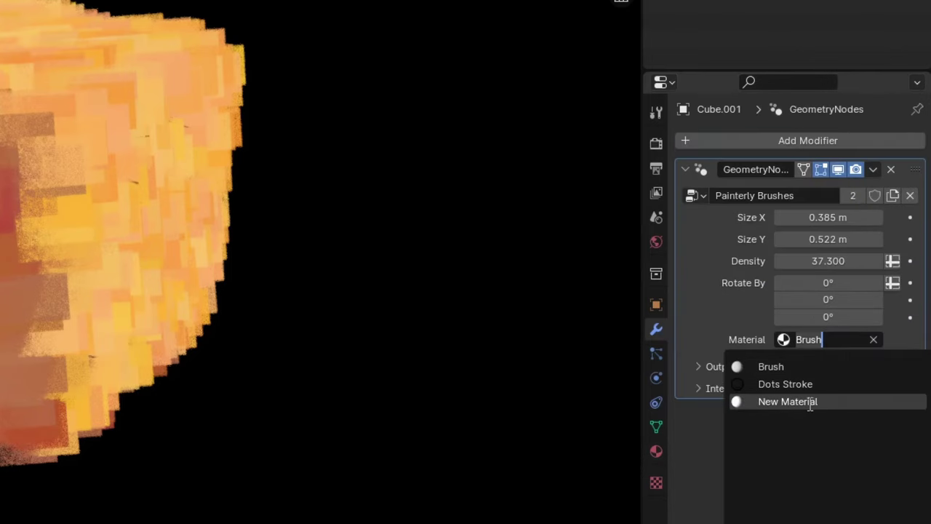
click(837, 401)
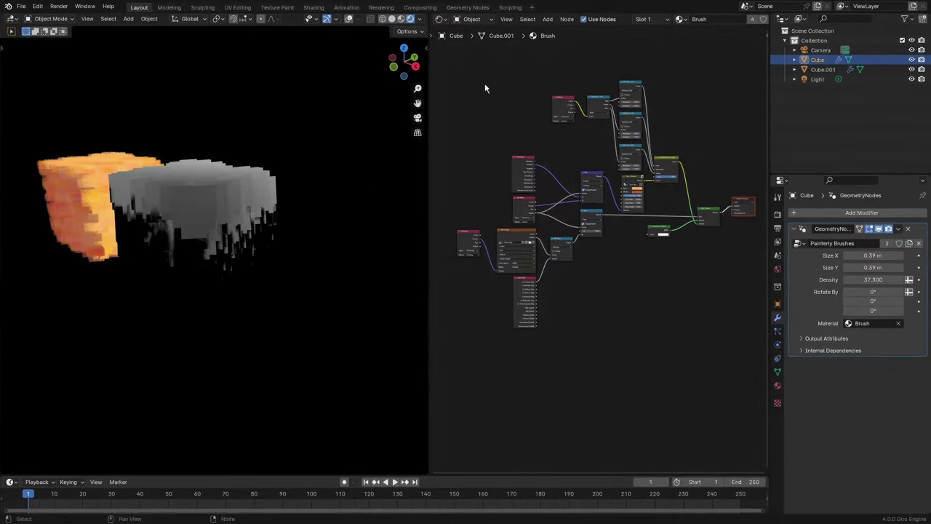
- Copy all Brush material nodes into New Material and set its Blend Mode to Alpha Hashed and Shadow Mode to Alpha Clip
drag(485, 89, 718, 345)
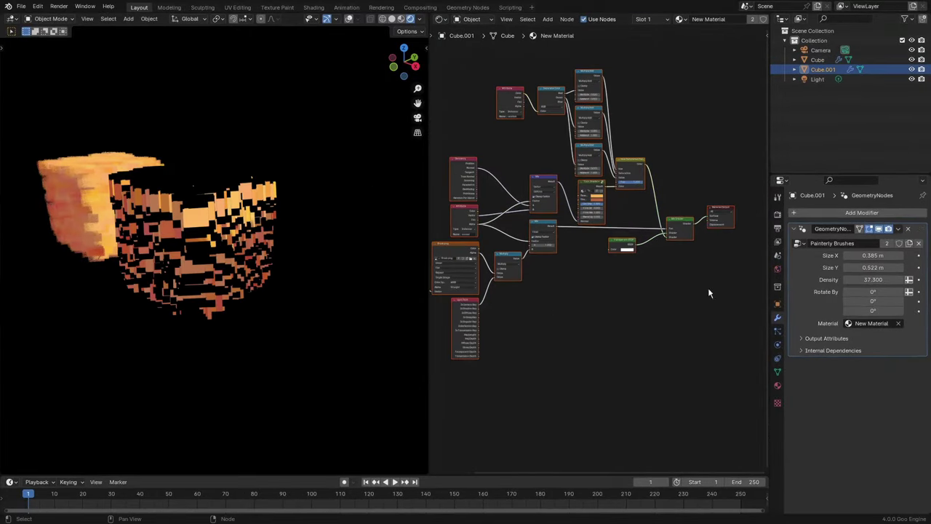
click(777, 385)
click(862, 413)
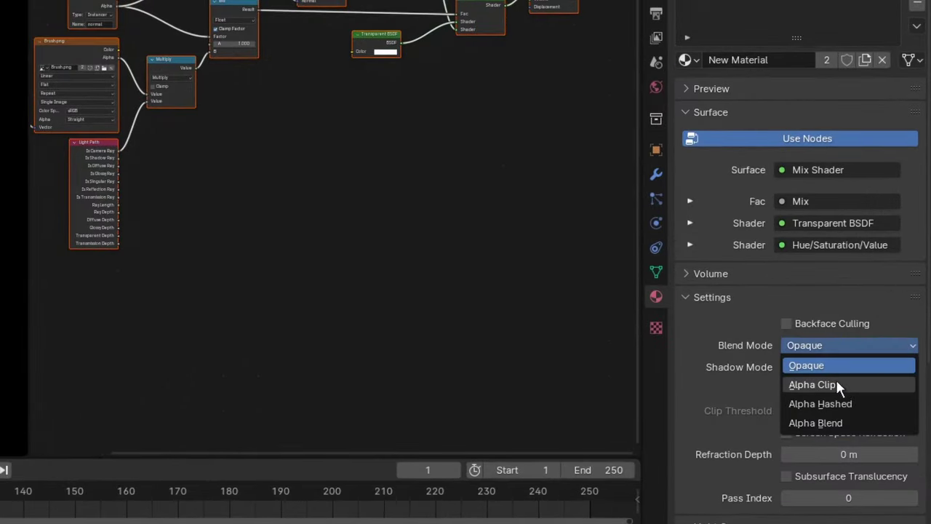
click(832, 403)
click(838, 367)
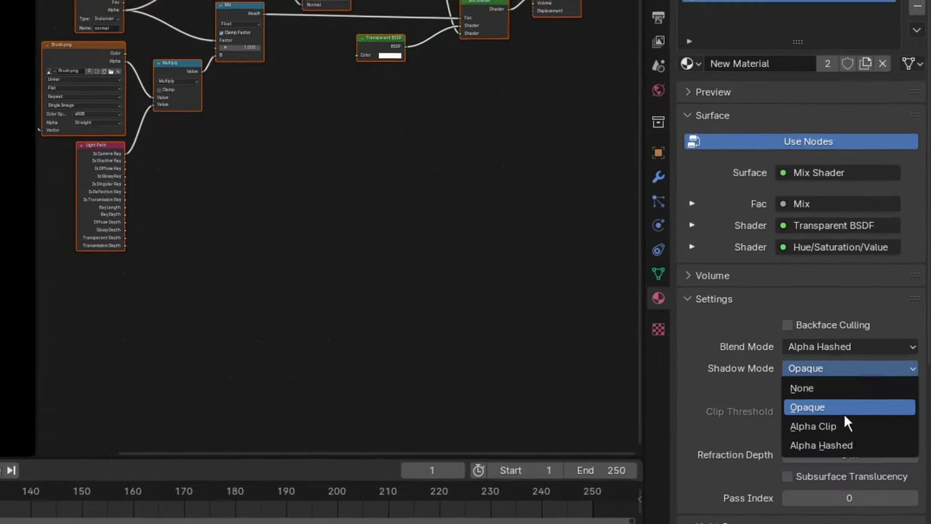
click(813, 426)
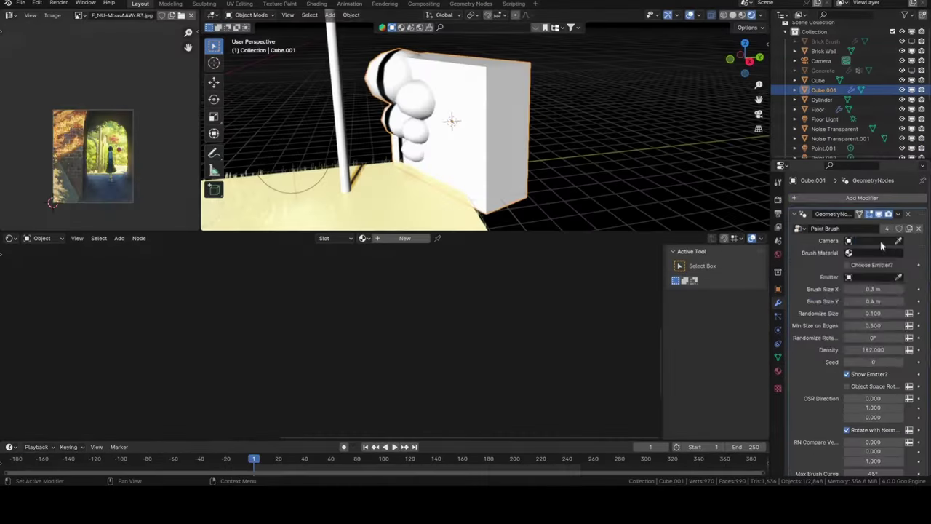
- In the tunnel scene, set the Camera of Cube.001's Paint Brush modifier to Camera and look through that camera
click(867, 276)
click(867, 273)
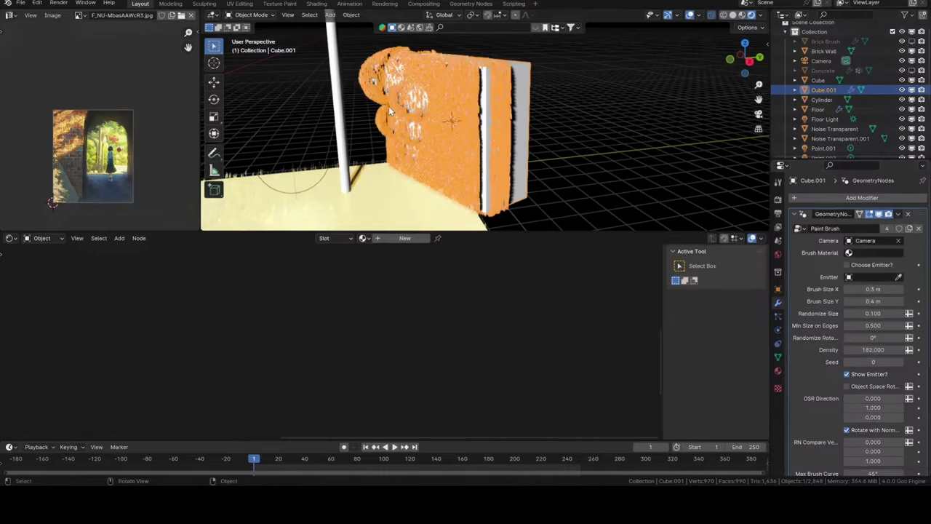
key(KP_0)
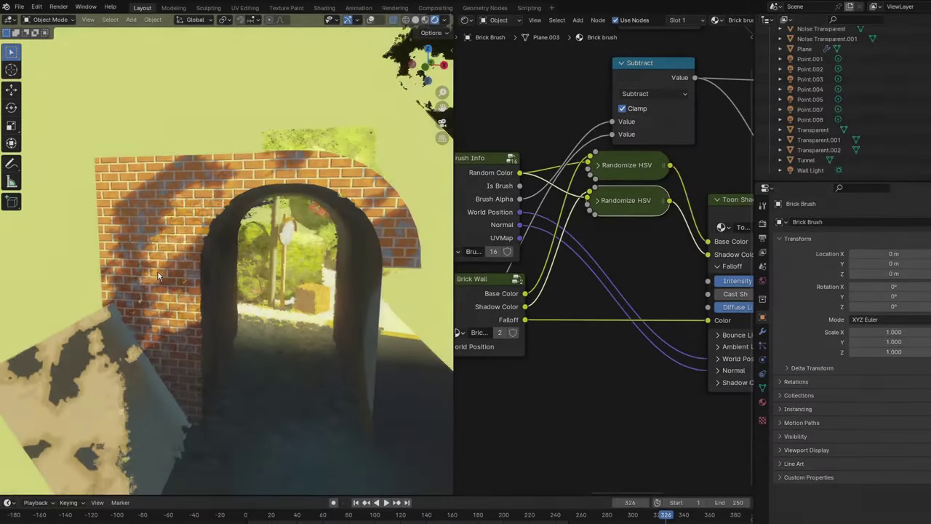
mouse_move(247, 348)
middle_down()
mouse_move(265, 349)
mouse_move(239, 332)
middle_up()
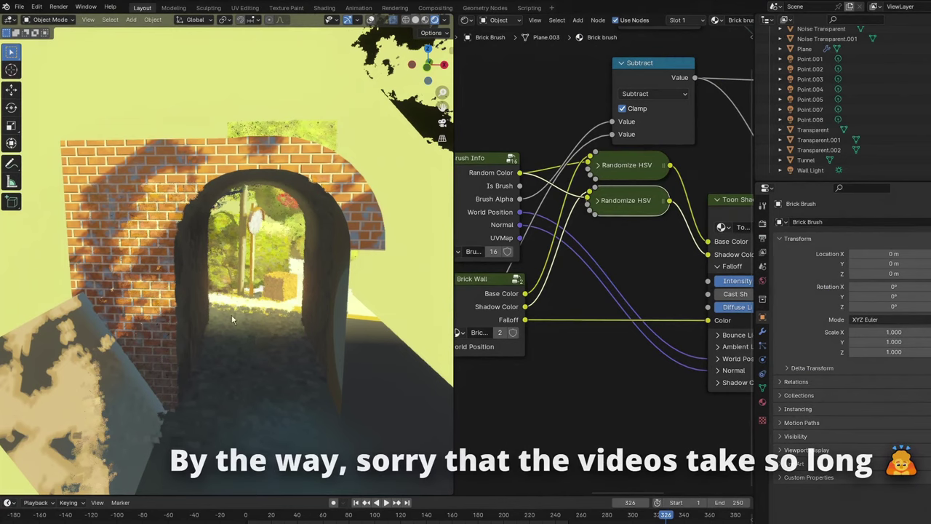
key(z)
key(Escape)
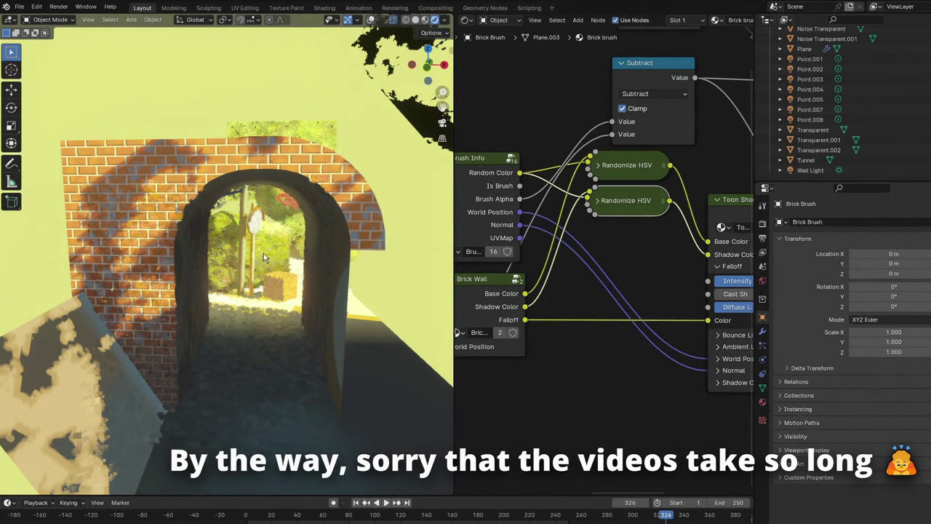
- Delete the unused Principled BSDF node from the Brick brush material
middle_drag(697, 43, 611, 322)
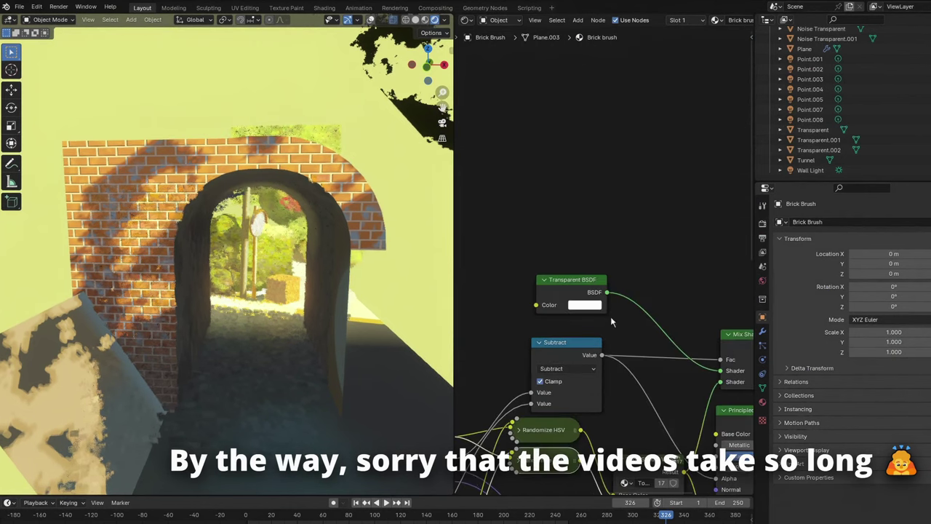
mouse_move(651, 296)
middle_down()
mouse_move(709, 308)
mouse_move(658, 297)
middle_up()
middle_drag(590, 367, 680, 235)
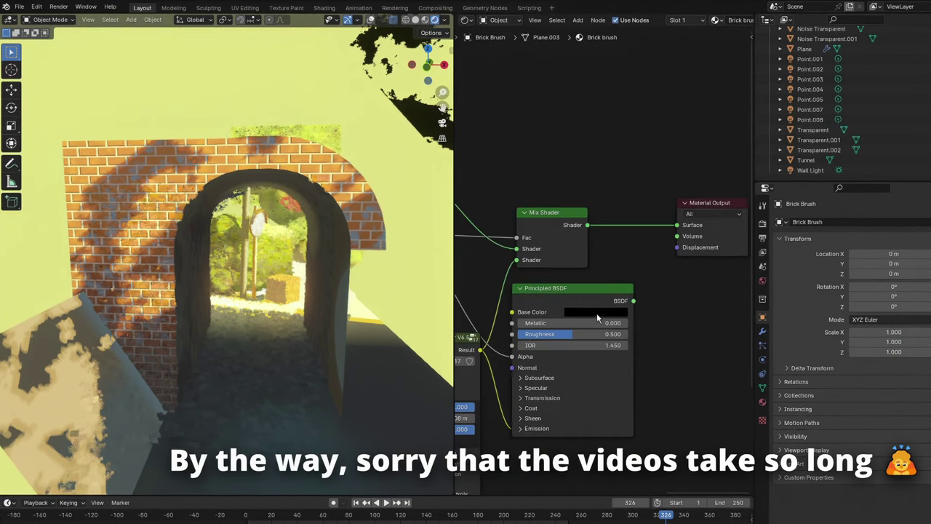
middle_drag(603, 279, 555, 179)
scroll(555, 182, down, 2)
middle_drag(607, 301, 610, 294)
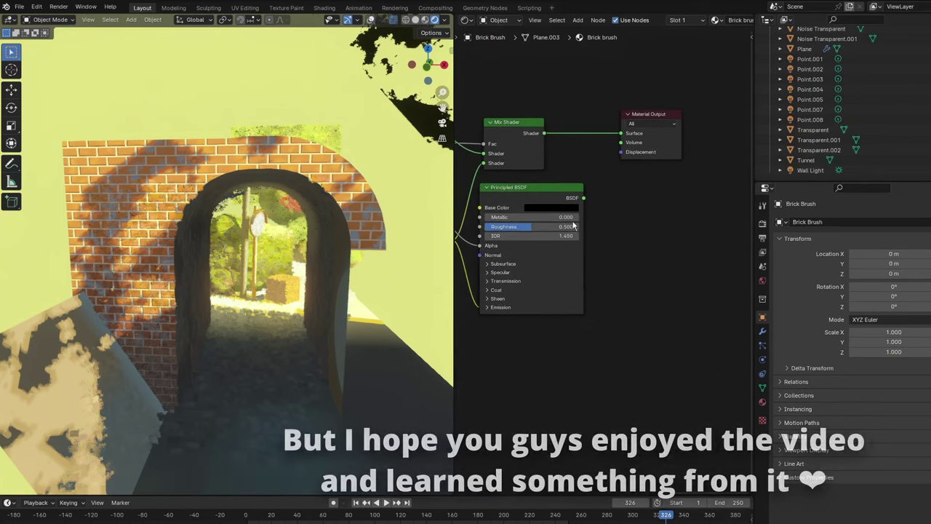
click(544, 191)
key(x)
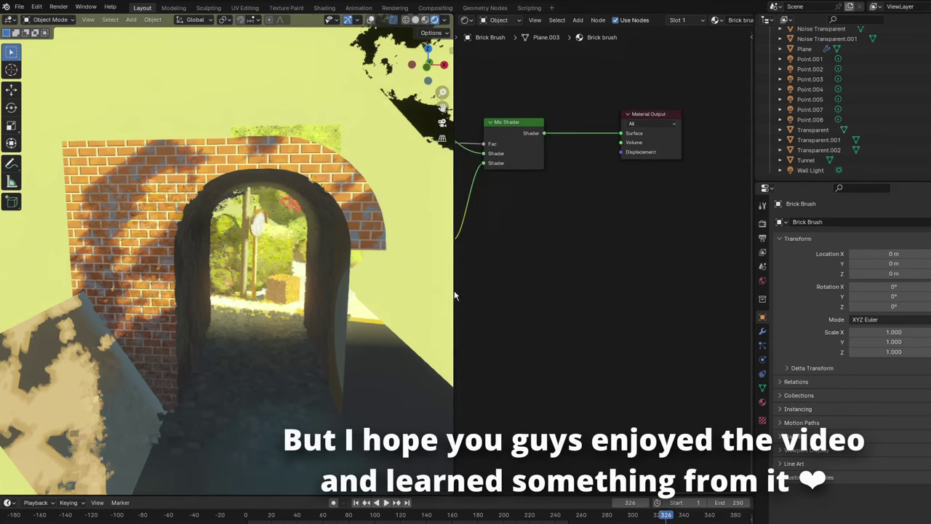
- Select the box at the end of the tunnel and examine the painterly scene up close and through the camera
click(290, 294)
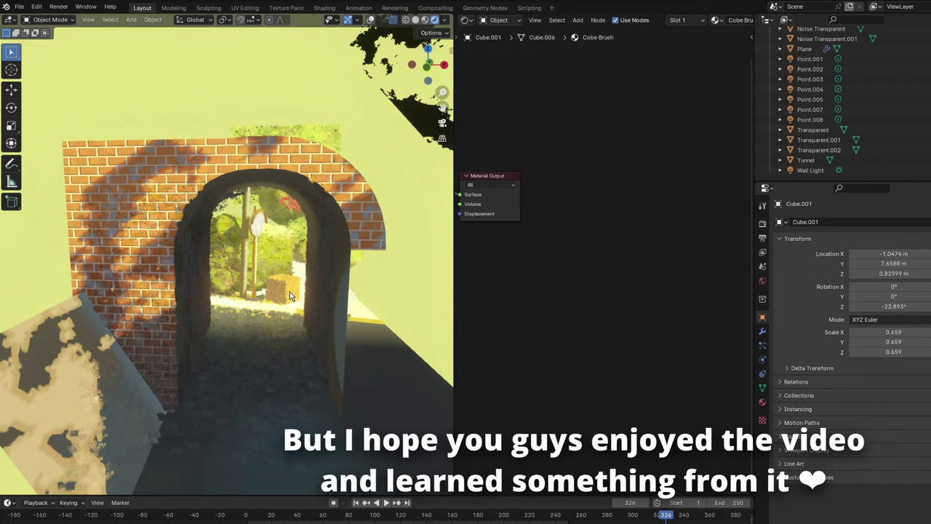
scroll(290, 291, up, 4)
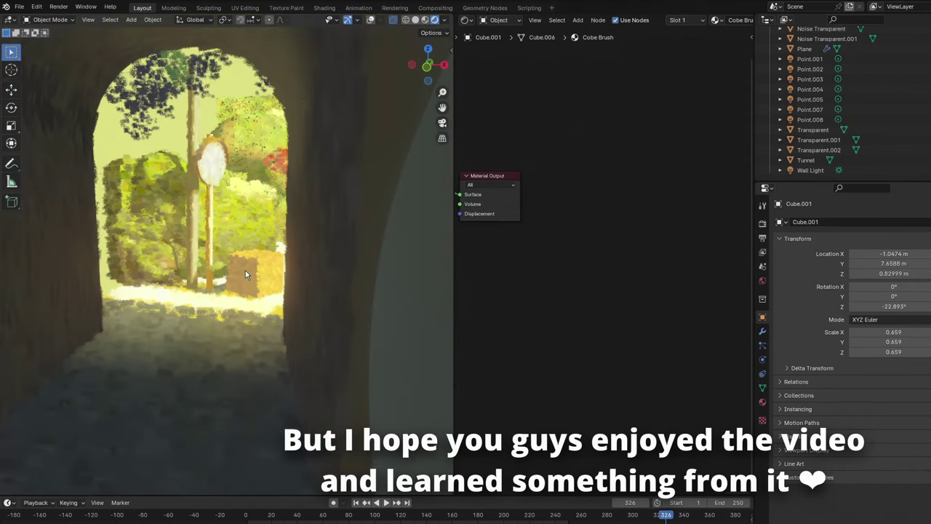
middle_drag(245, 270, 317, 290)
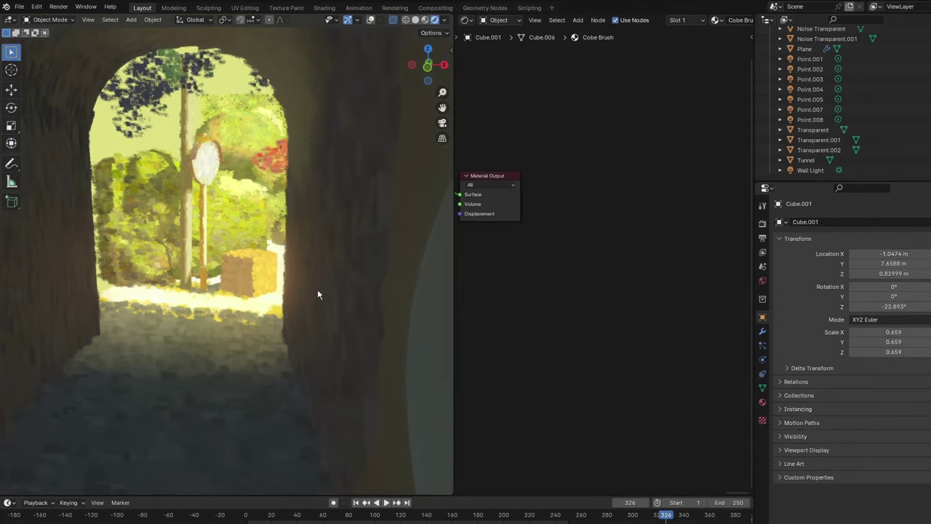
scroll(317, 288, down, 2)
scroll(315, 289, down, 4)
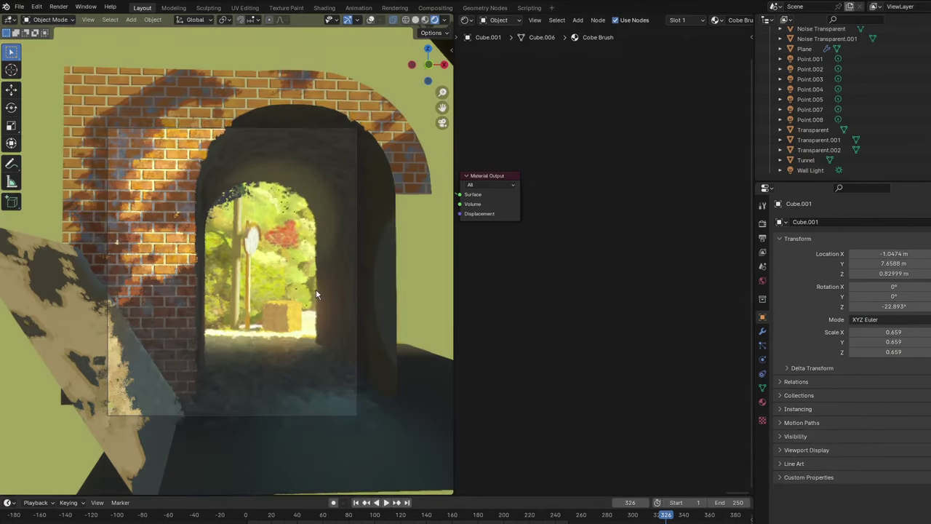
scroll(313, 291, up, 1)
scroll(202, 299, up, 1)
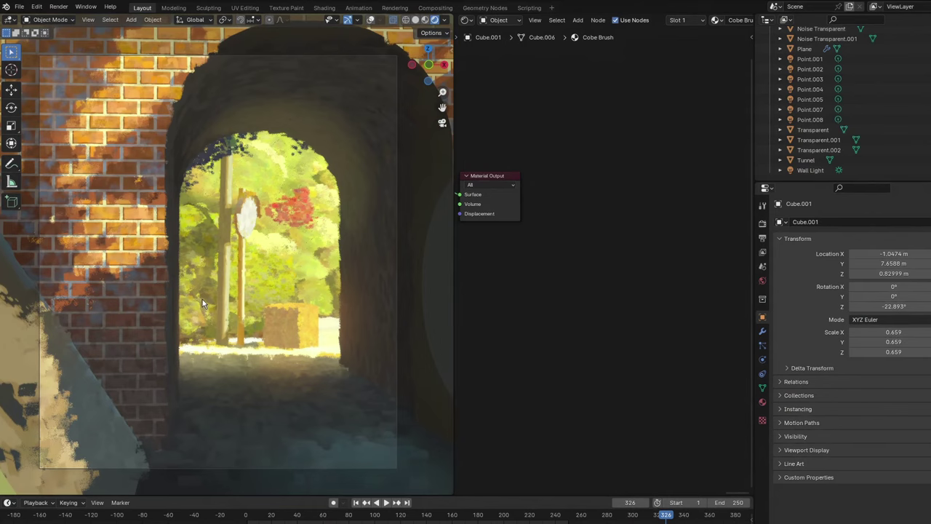